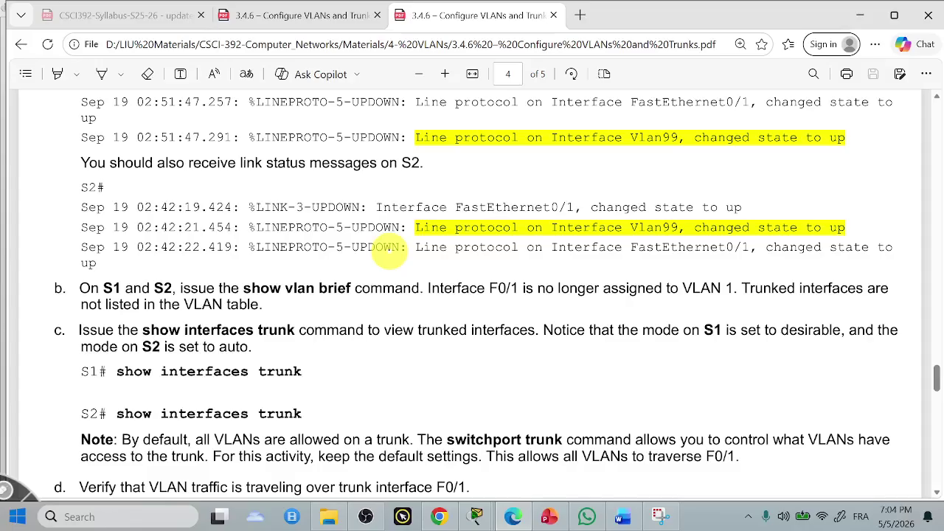
Step: Review the lab's ping questions and copy PC-B's IP address, 192.168.10.4, from the addressing table PDF
scroll(390, 251, "down", 5)
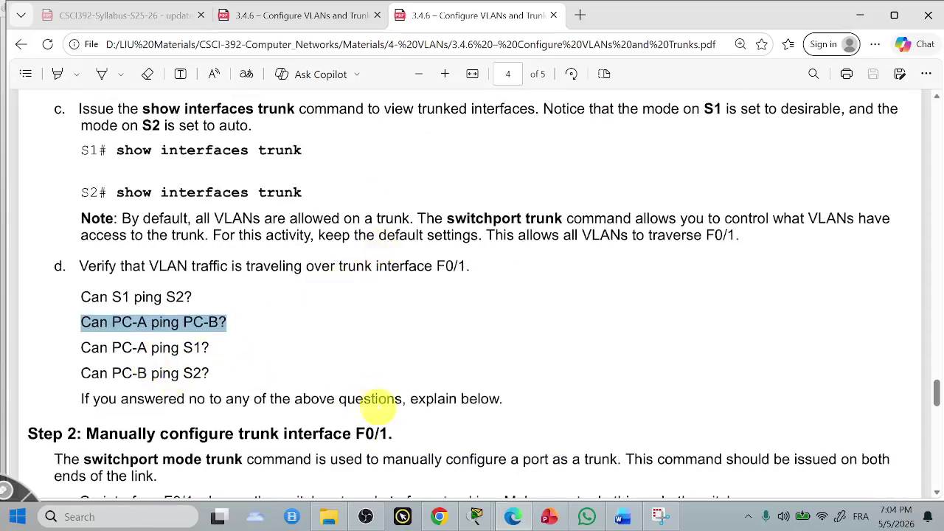
mouse_move(475, 516)
left_click(583, 457)
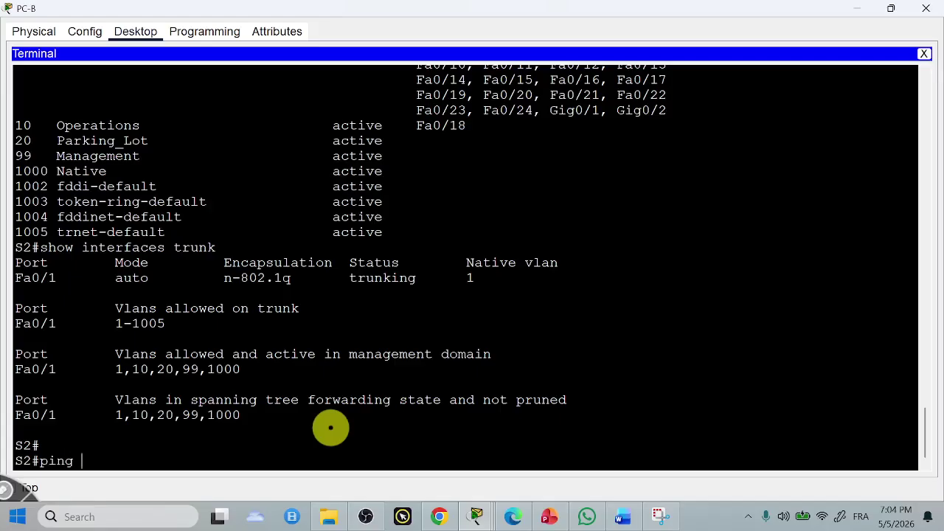
left_click(513, 517)
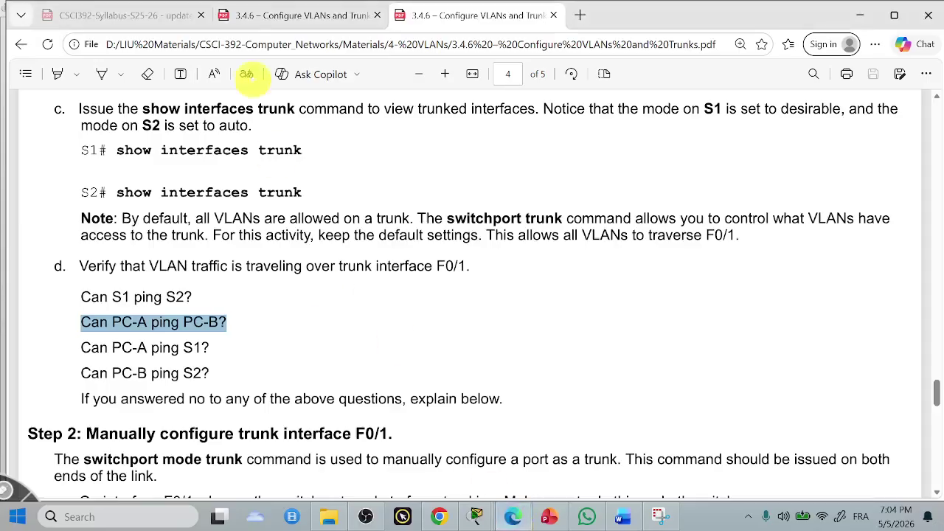
left_click(274, 15)
left_click(439, 233)
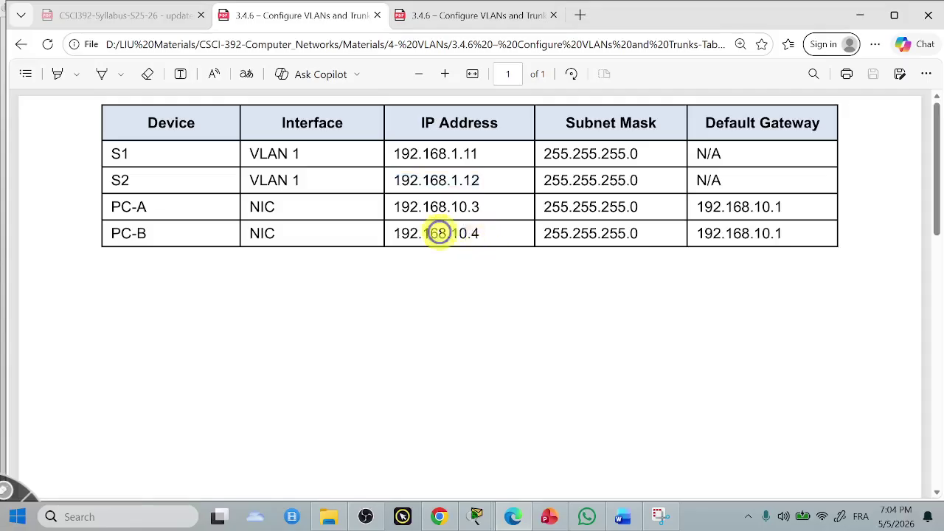
double_click(439, 233)
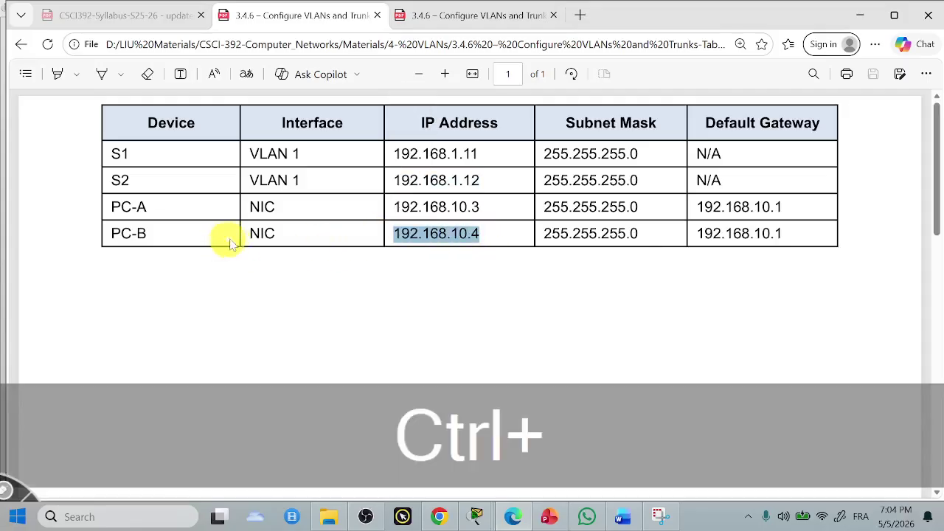
key("ctrl+c")
Step: Switch to the PC-B terminal in Packet Tracer and ping 192.168.10.4 from S2
mouse_move(477, 516)
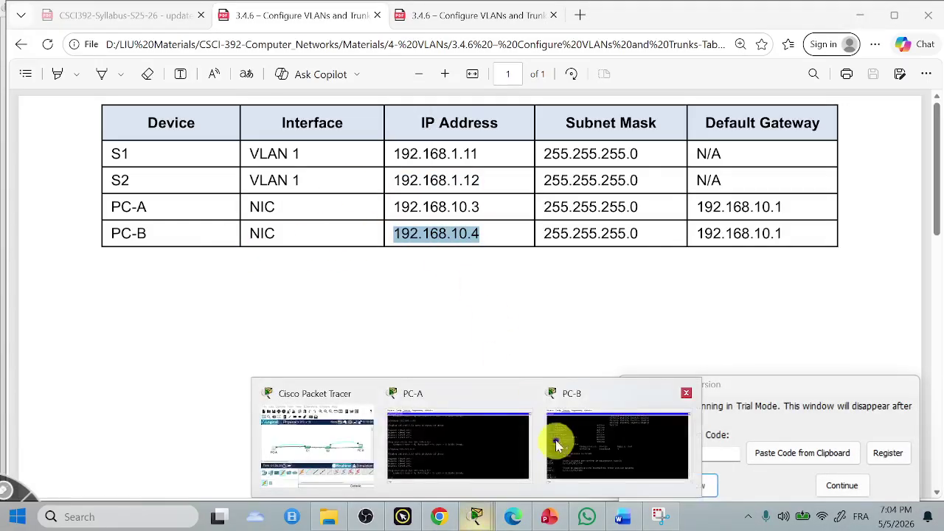
left_click(558, 438)
right_click(267, 427)
left_click(295, 450)
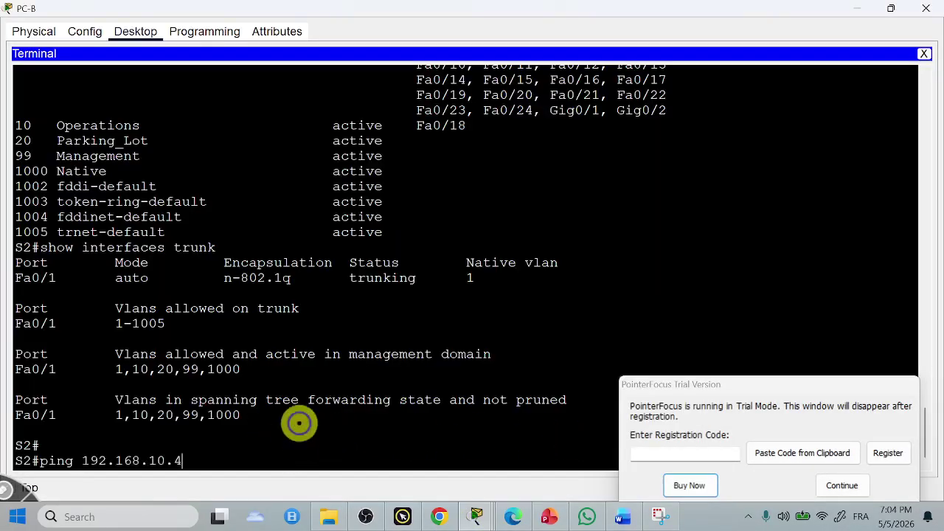
key("Return")
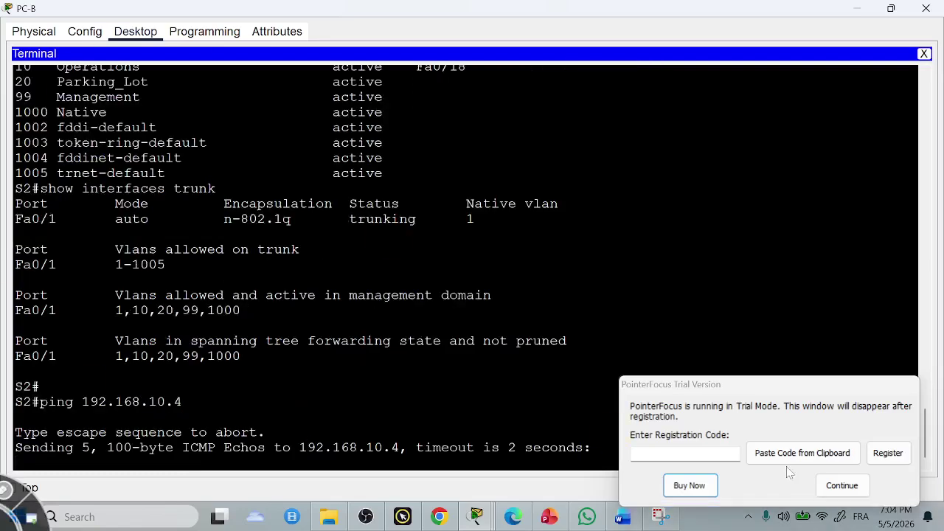
left_click(842, 485)
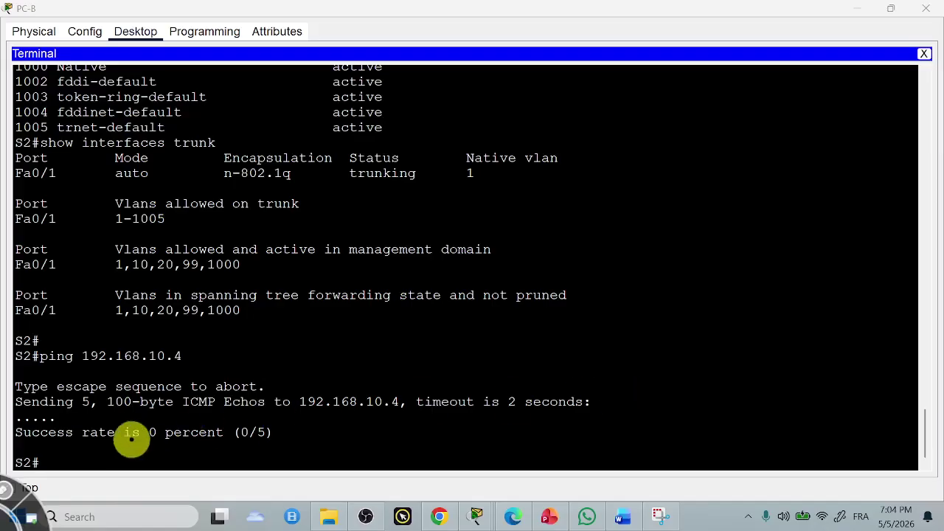
left_click_drag(131, 434, 274, 434)
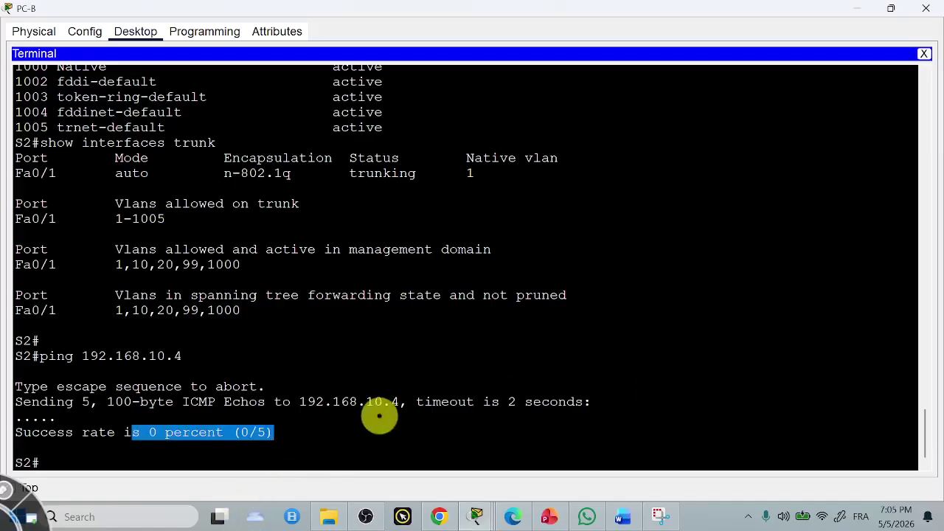
Step: Examine the lab PDF's trunk verification questions and the matching Part 4 trunk notes in Word
left_click(512, 516)
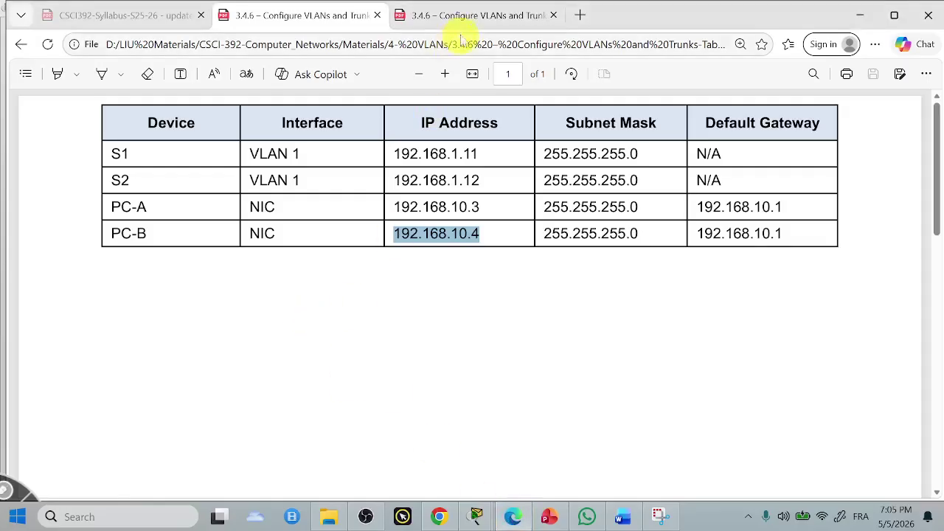
left_click(448, 16)
scroll(450, 326, "down", 3)
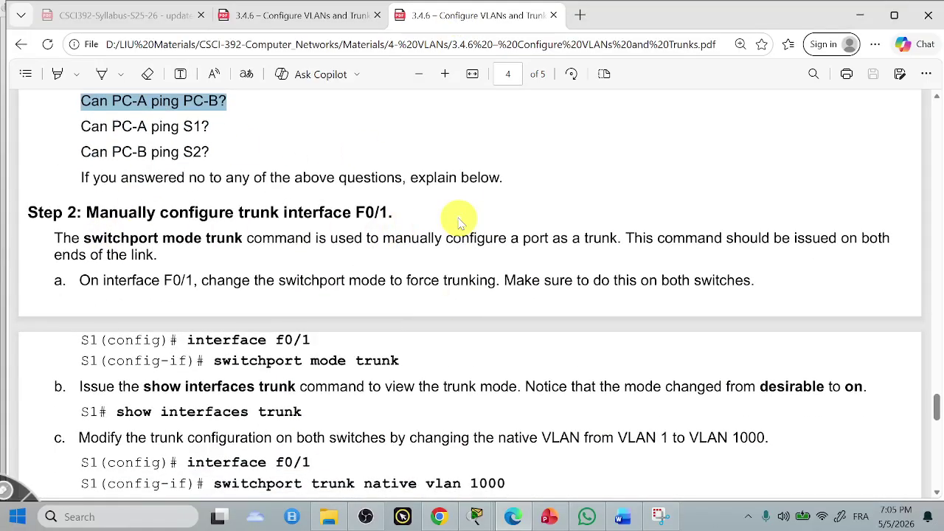
scroll(455, 223, "up", 1)
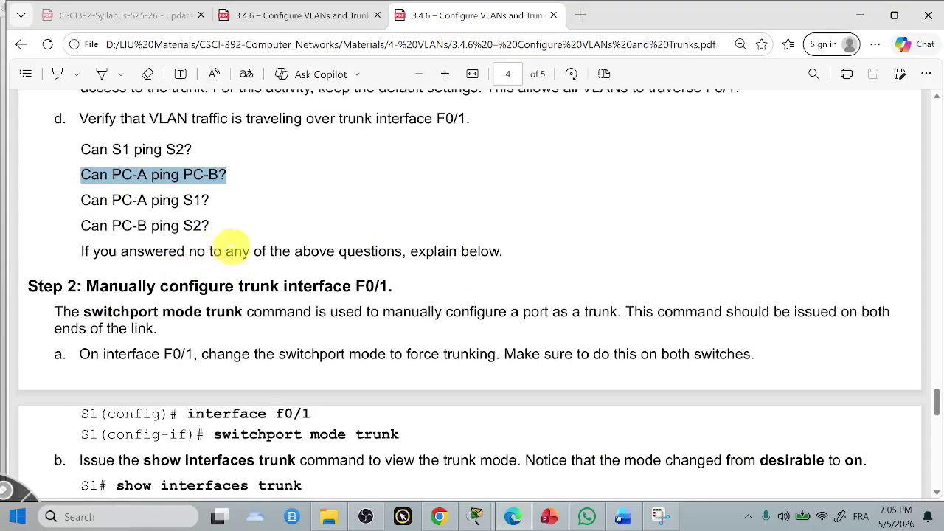
left_click_drag(501, 251, 421, 258)
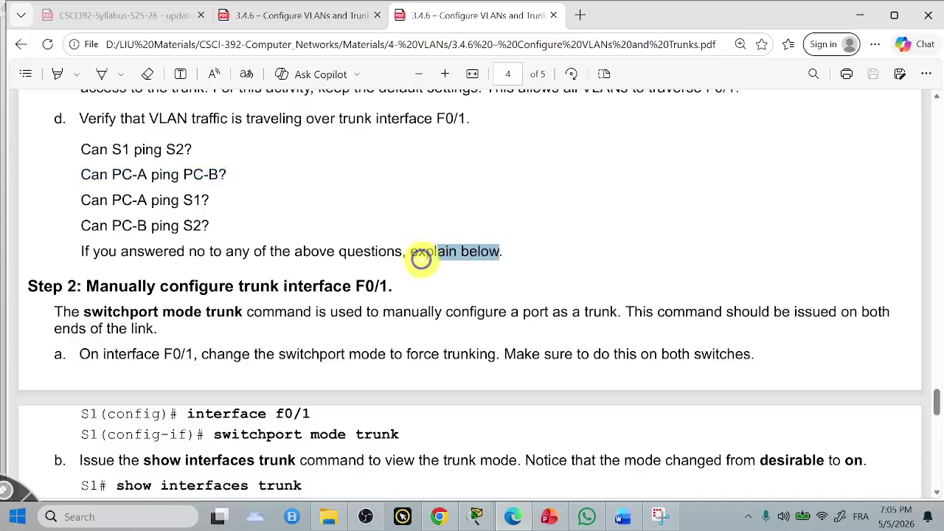
left_click(618, 518)
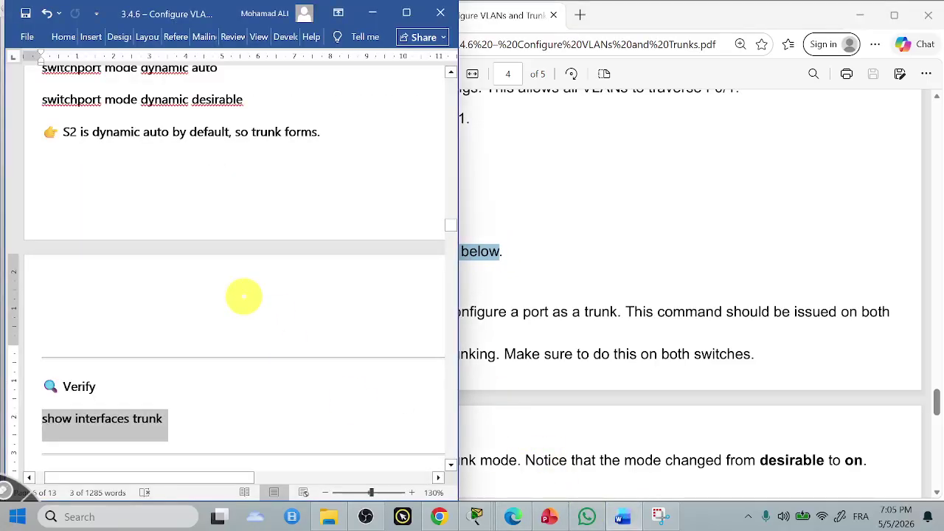
scroll(244, 296, "down", 3)
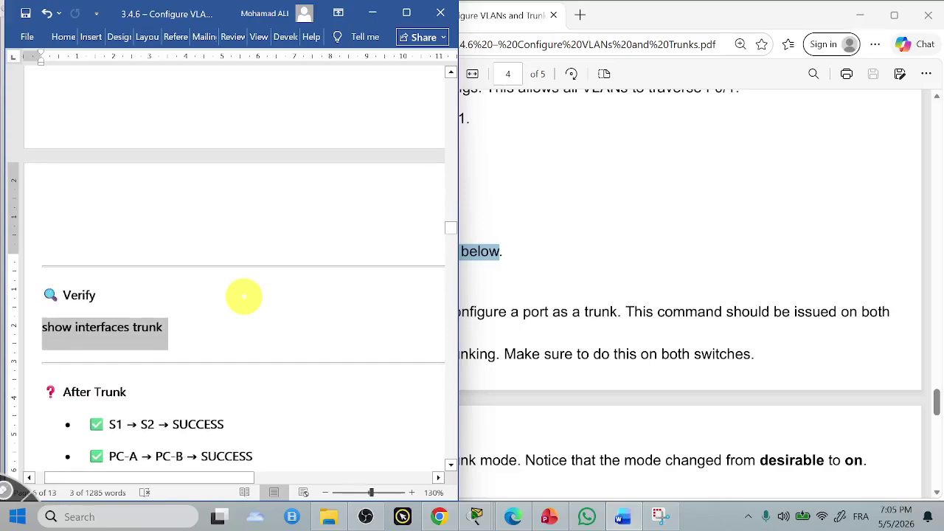
scroll(243, 296, "up", 7)
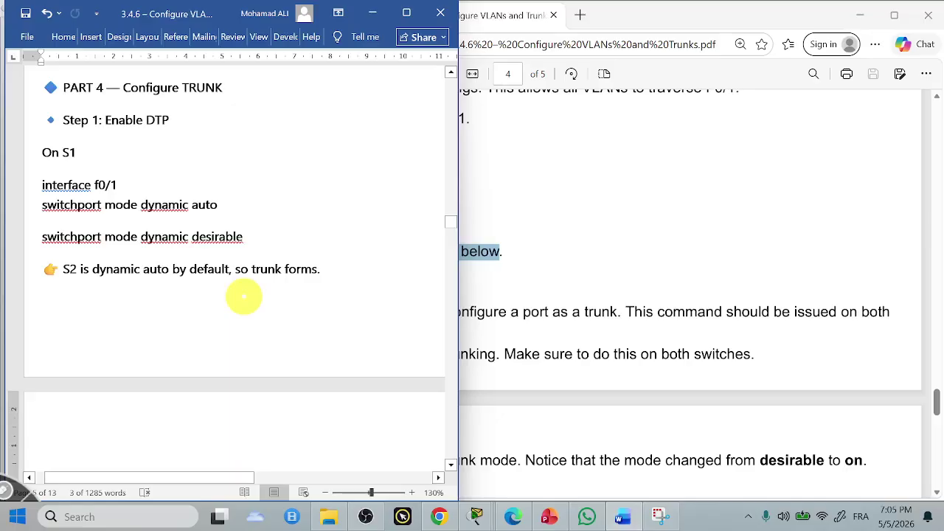
Step: Read the lab PDF's Step 2 instructions on manually configuring F0/1 with the switchport mode trunk command
left_click(667, 291)
scroll(499, 350, "down", 1)
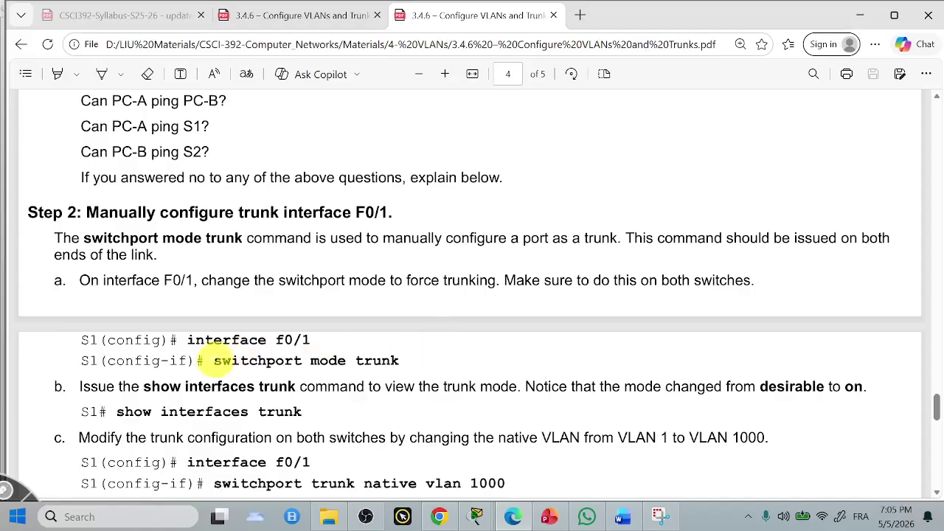
left_click_drag(213, 361, 407, 354)
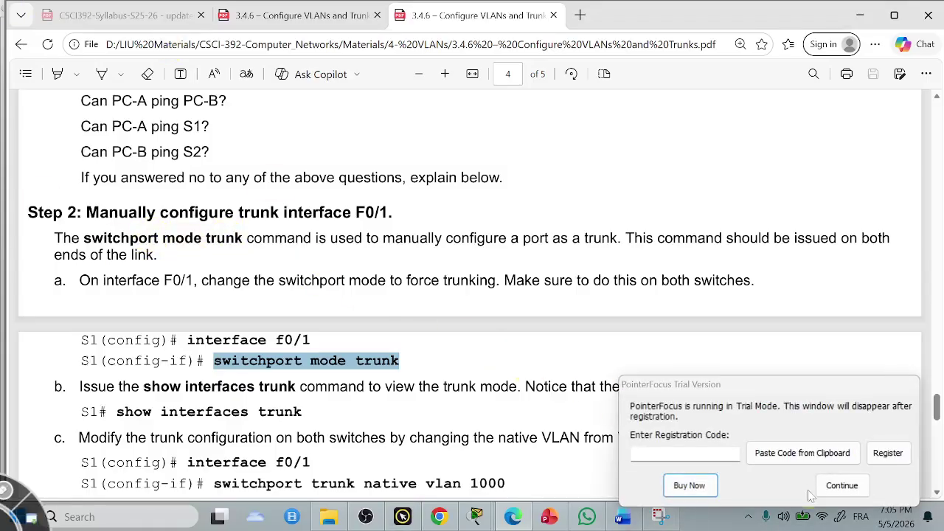
left_click(838, 484)
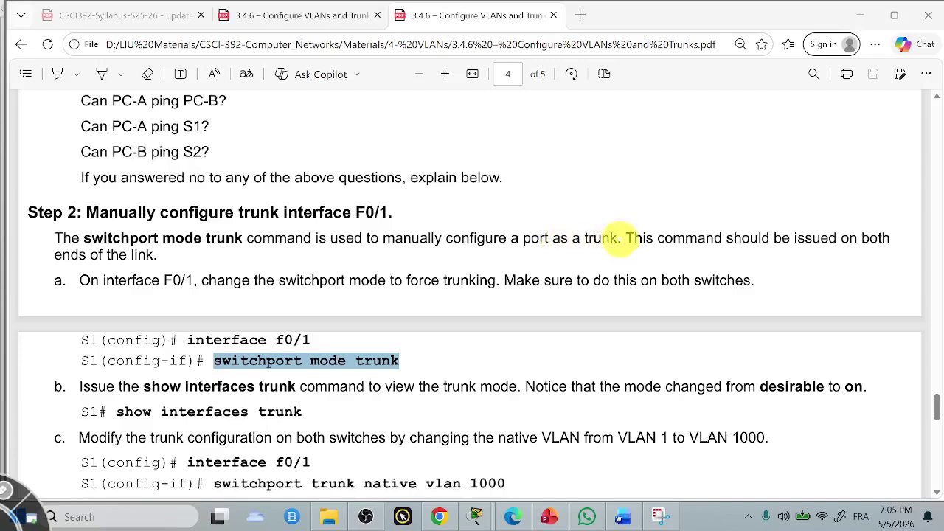
left_click_drag(622, 238, 275, 238)
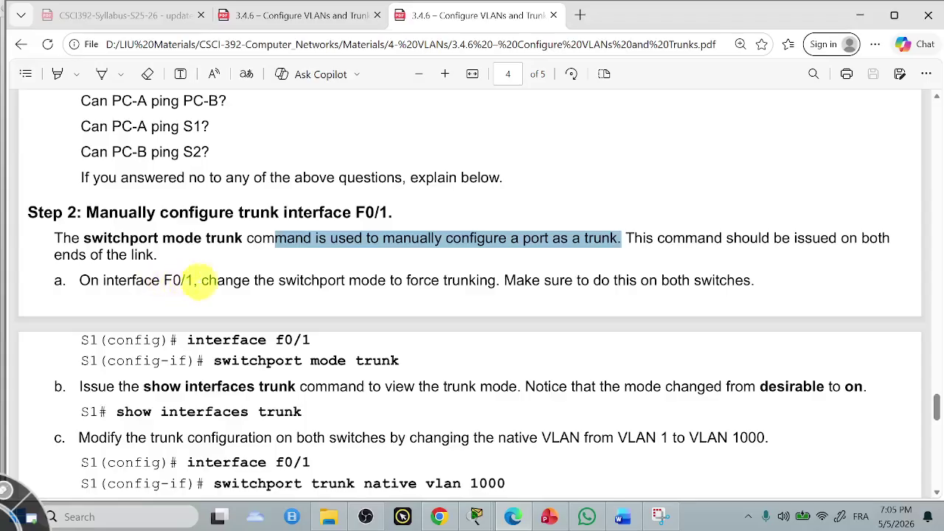
Step: Copy the "interface f0/1" command from Step 2a of the lab instructions
left_click_drag(183, 339, 320, 338)
left_click(322, 337)
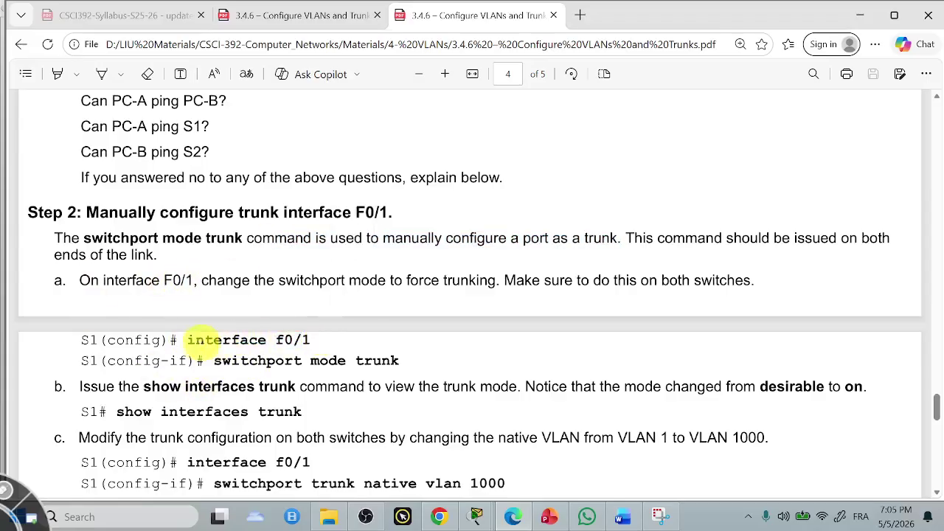
left_click_drag(188, 340, 320, 340)
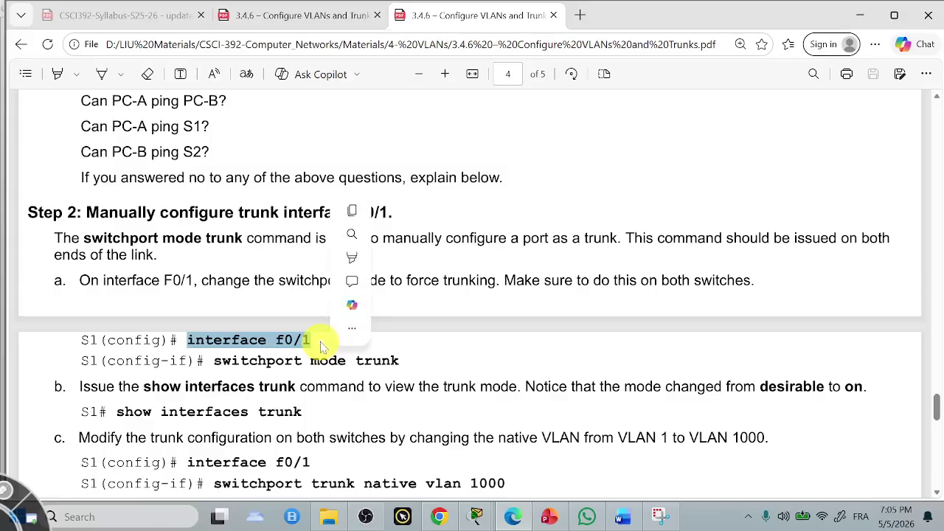
key("ctrl+c")
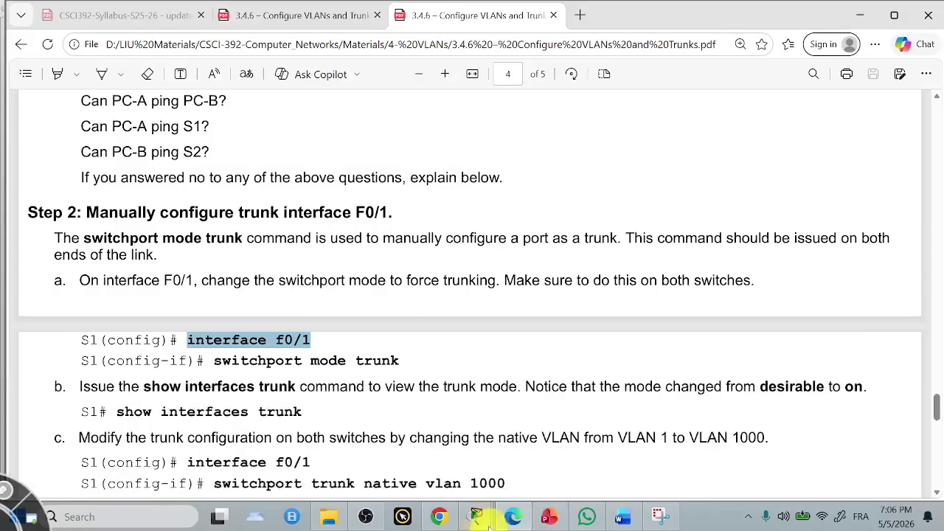
Step: Switch to PC-A in Packet Tracer, close its Command Prompt, and open the Terminal session to S1
mouse_move(474, 520)
left_click(423, 423)
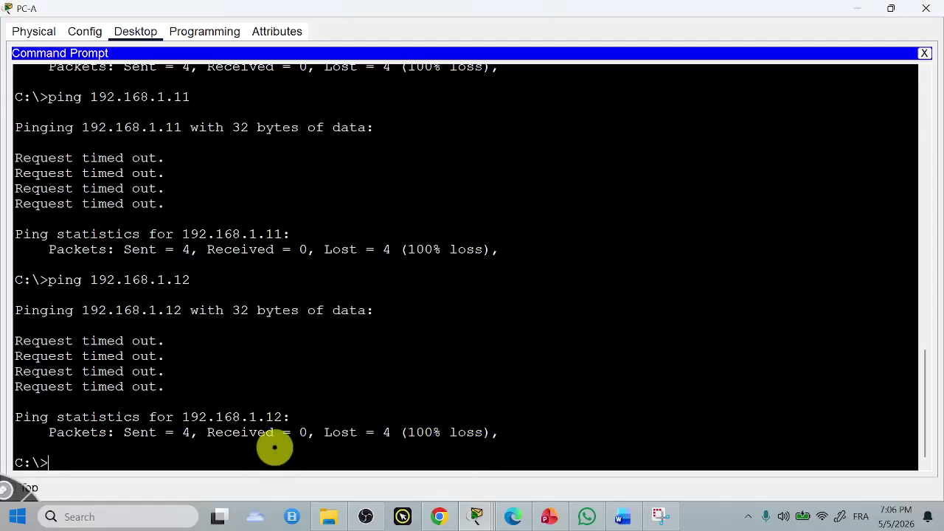
left_click(924, 53)
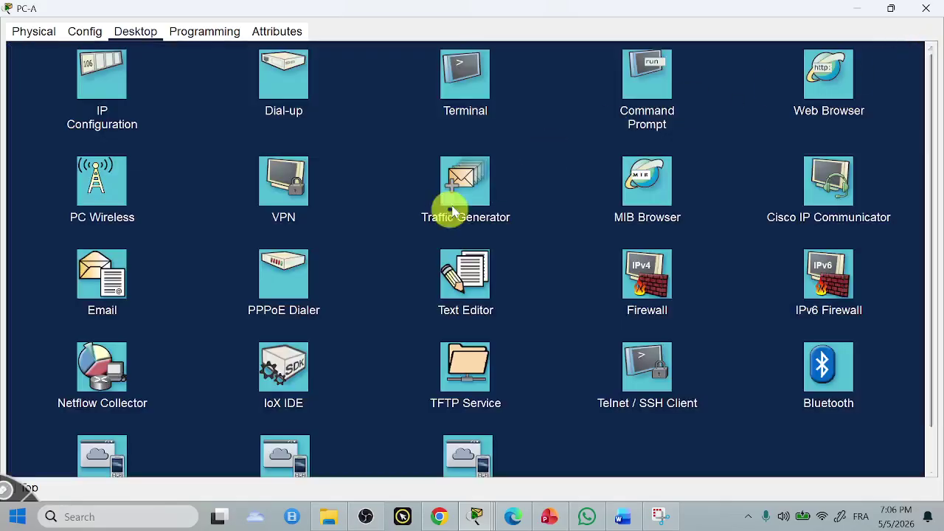
left_click(467, 87)
left_click(902, 188)
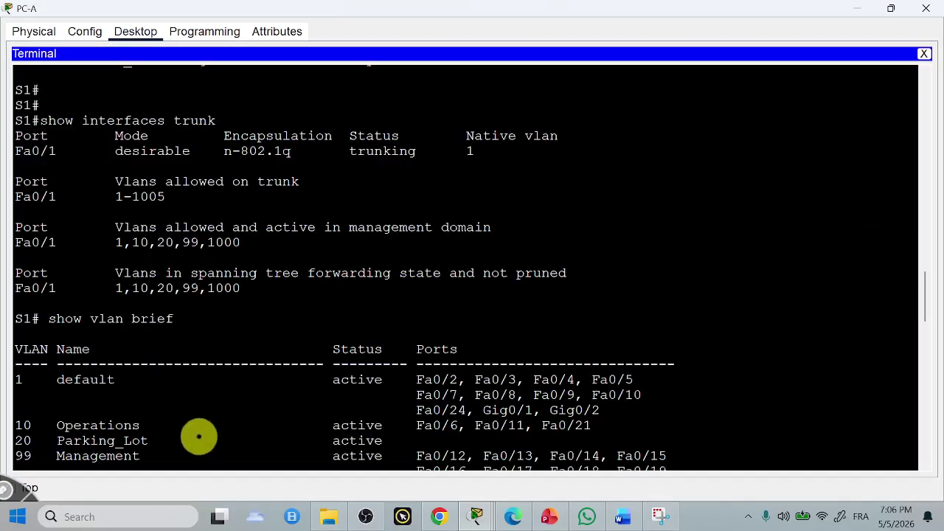
scroll(221, 398, "down", 15)
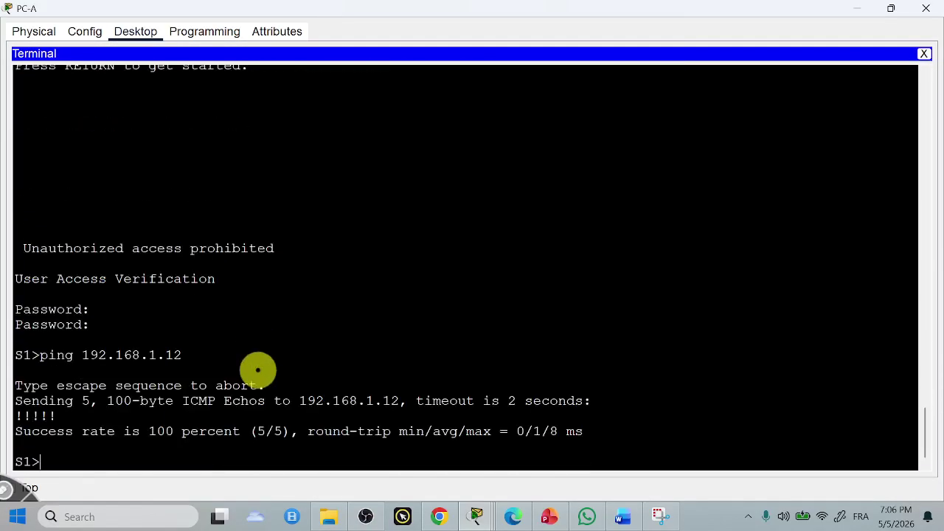
Step: Enter privileged EXEC mode on S1 with the enable command and the enable password
key("Return")
key("Return")
key("Return")
key("Return")
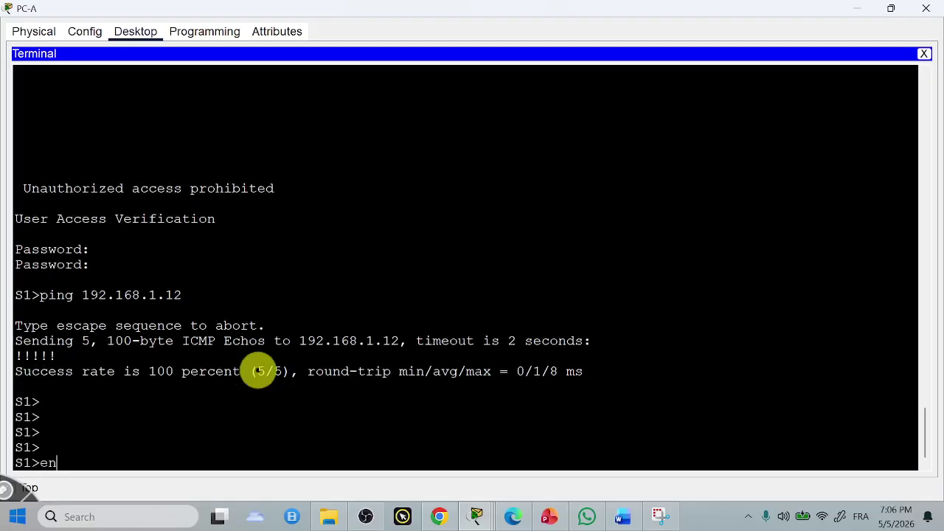
type("enable")
key("Return")
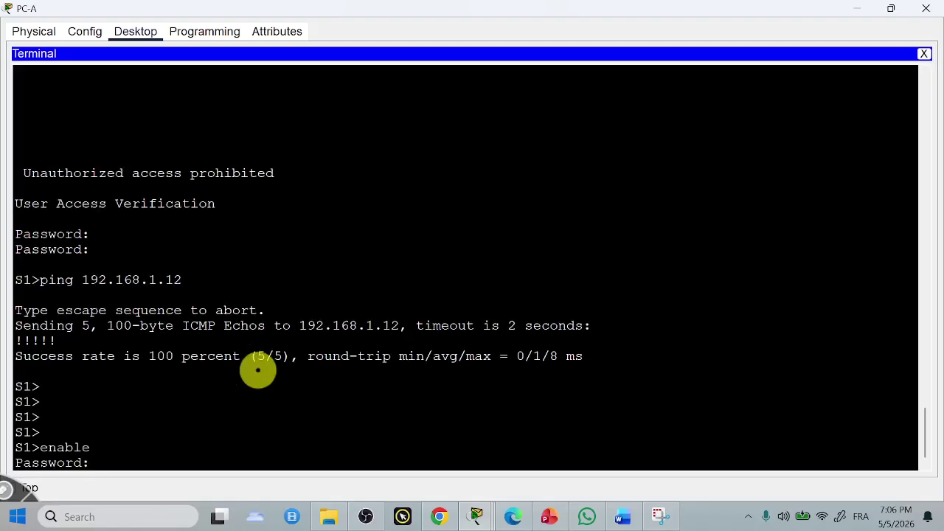
key("Return")
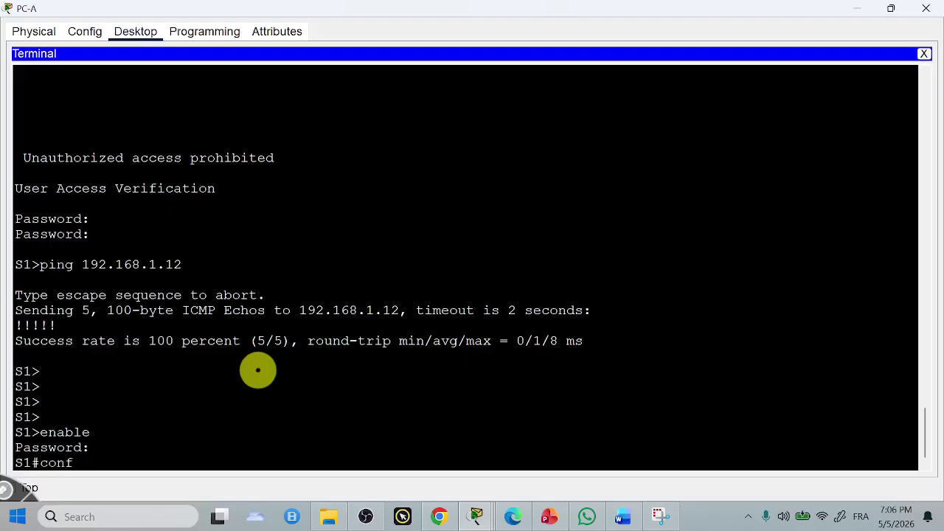
Step: Enter global configuration mode on S1 with conf t and open interface f0/1 for configuration
type("conf t")
key("Return")
key("Return")
key("Return")
key("Return")
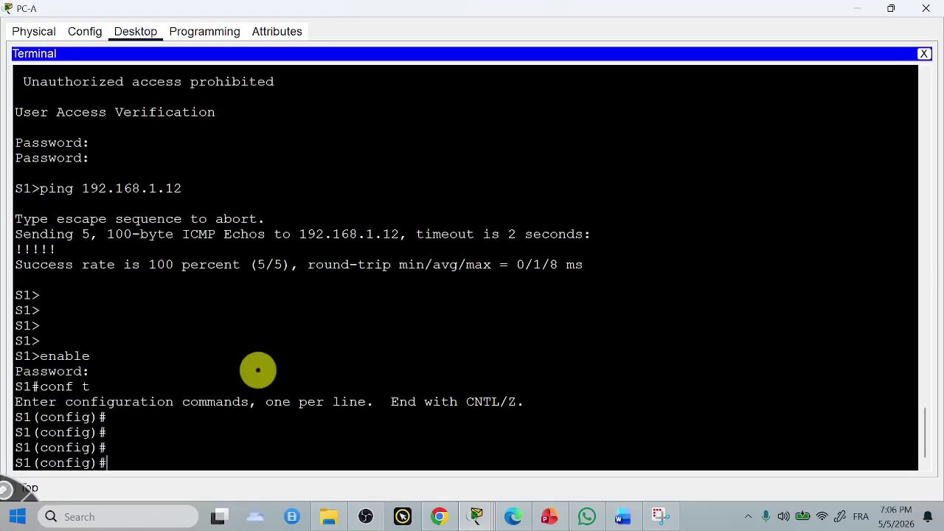
type("interface f0/1")
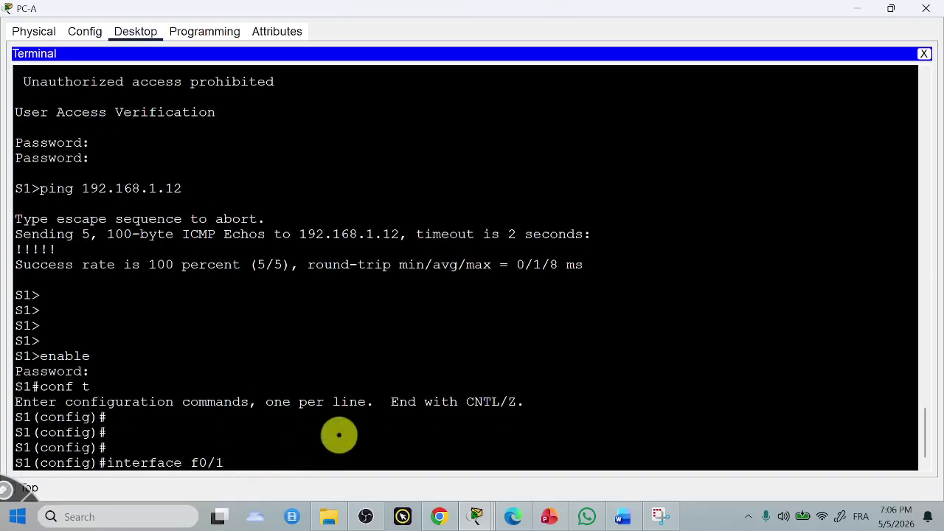
key("Return")
key("Return")
key("Return")
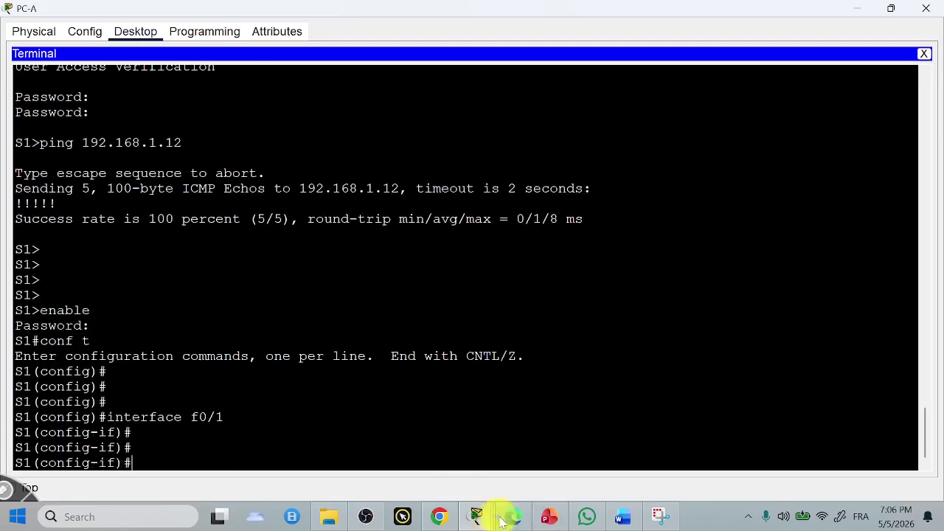
Step: Set S1's interface f0/1 to trunk mode with the "switchport mode trunk" command copied from Step 2a of the lab instructions
left_click(506, 519)
left_click_drag(214, 359, 405, 362)
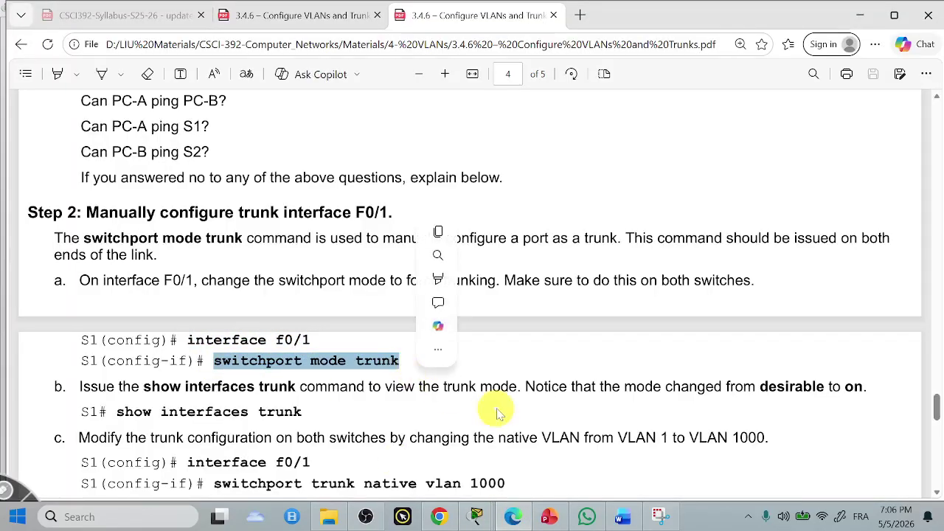
key("ctrl+c")
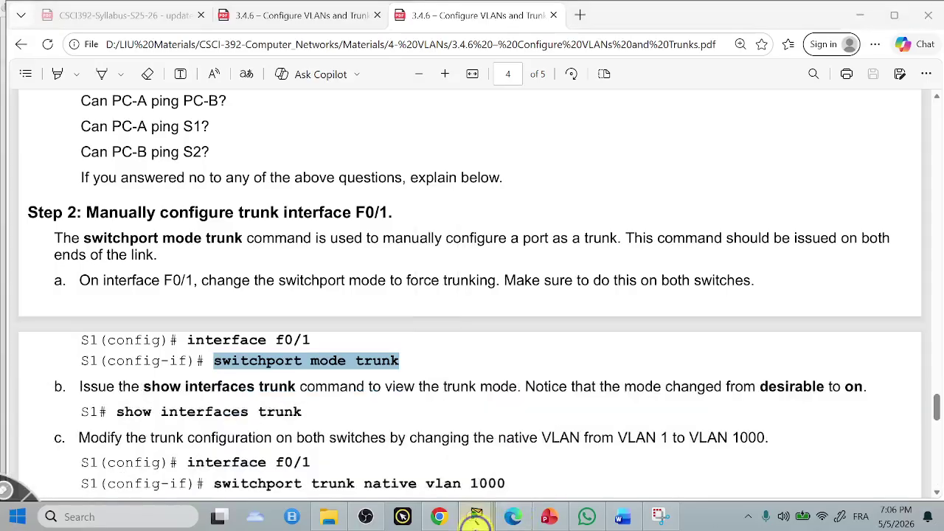
mouse_move(477, 516)
left_click(487, 455)
right_click(450, 399)
left_click(470, 422)
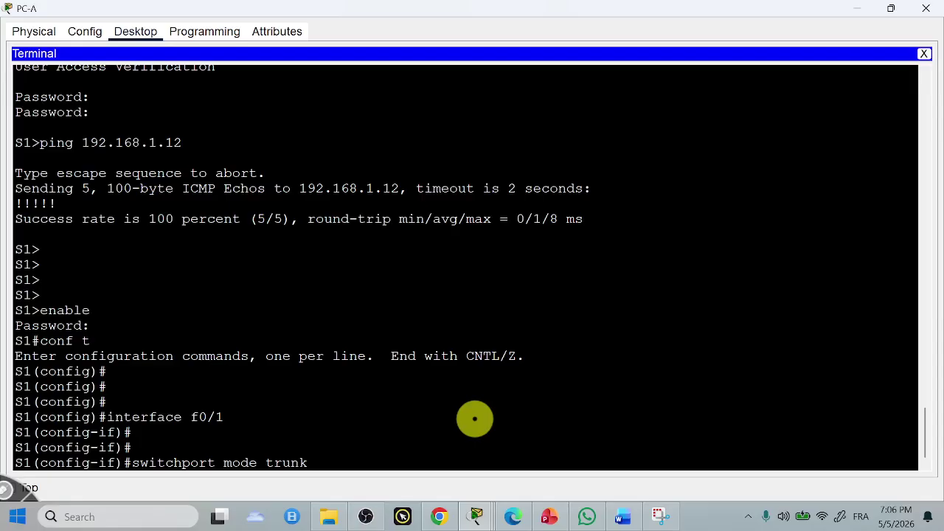
key("Return")
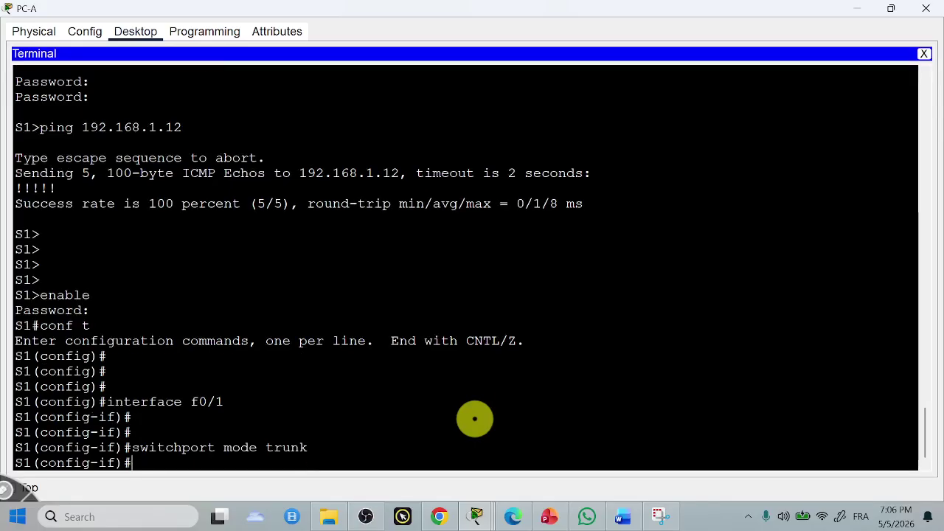
Step: Return to the lab instructions, dismiss the PointerFocus trial notice, and copy the "interface f0/1" command from Step 2a
left_click(512, 516)
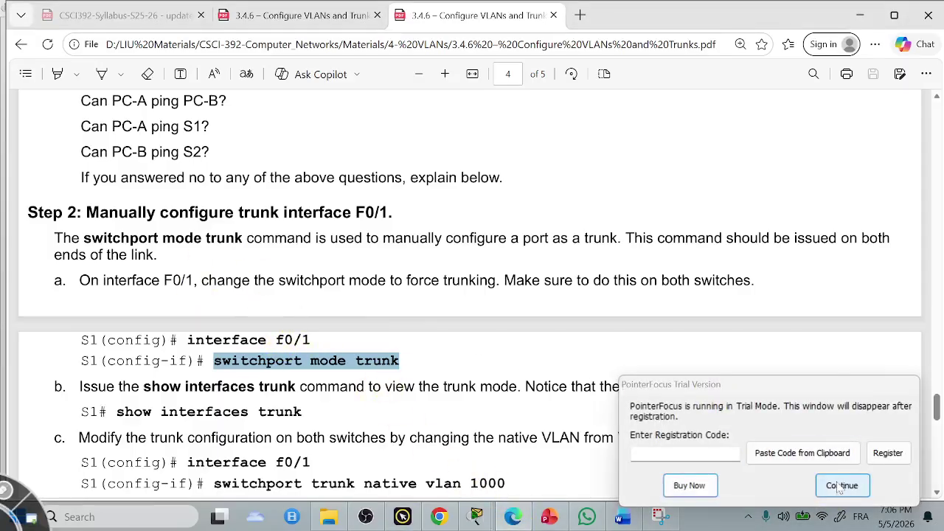
left_click(843, 485)
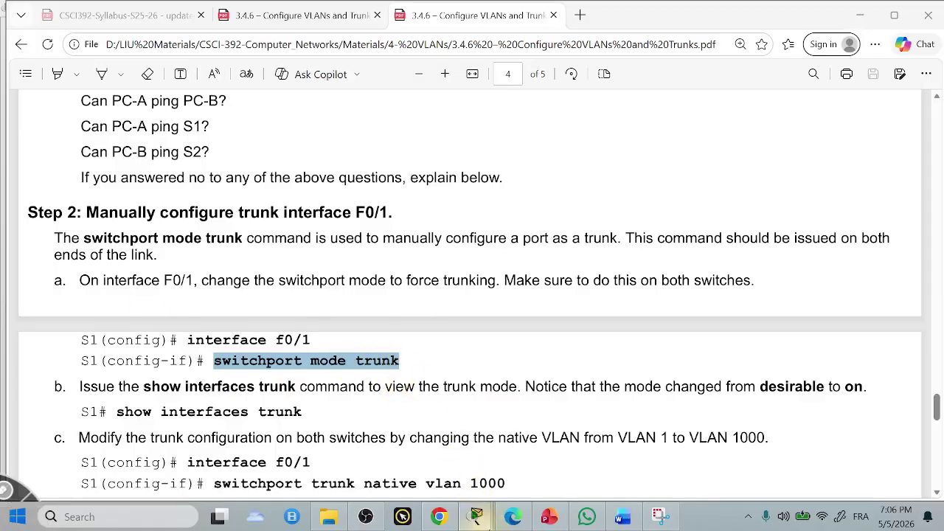
mouse_move(476, 517)
left_click(587, 452)
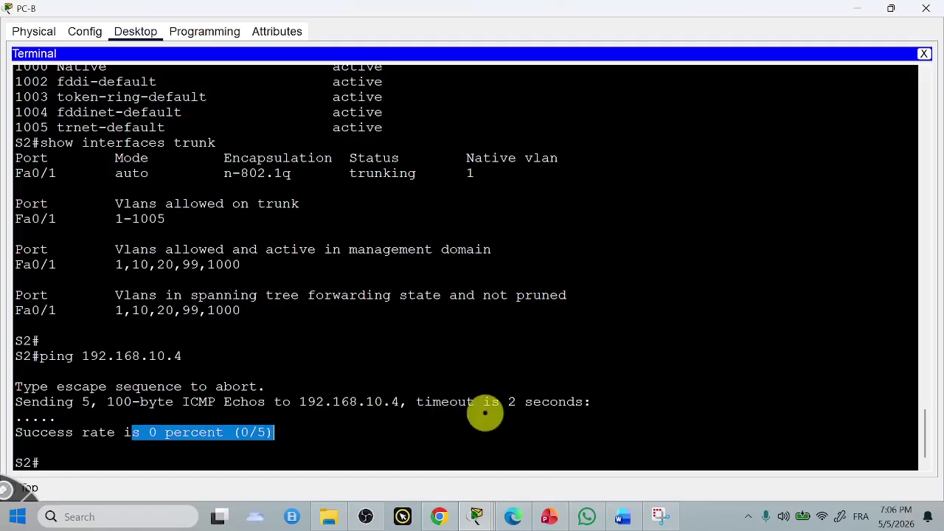
left_click(512, 516)
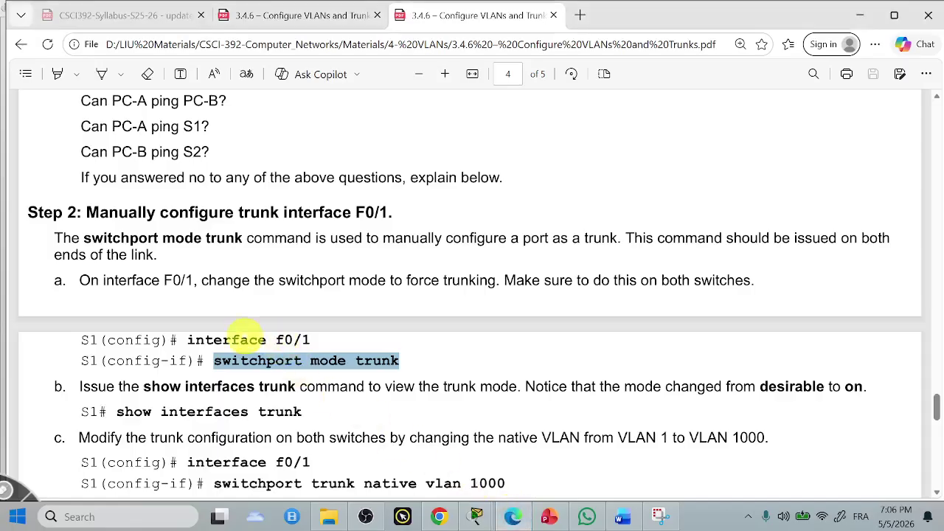
left_click_drag(186, 341, 318, 343)
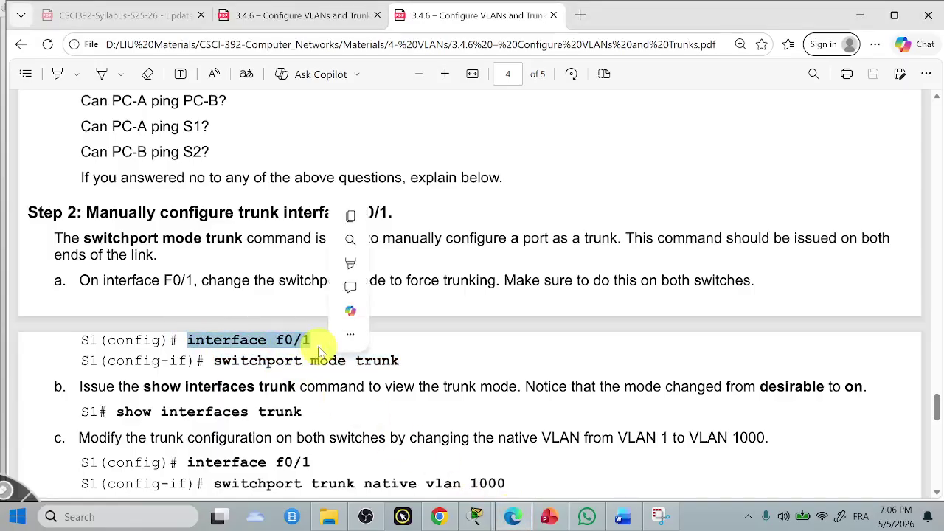
key("ctrl+c")
Step: In PC-B's terminal in Packet Tracer, enter global configuration mode on S2 with conf t and open interface f0/1
mouse_move(476, 517)
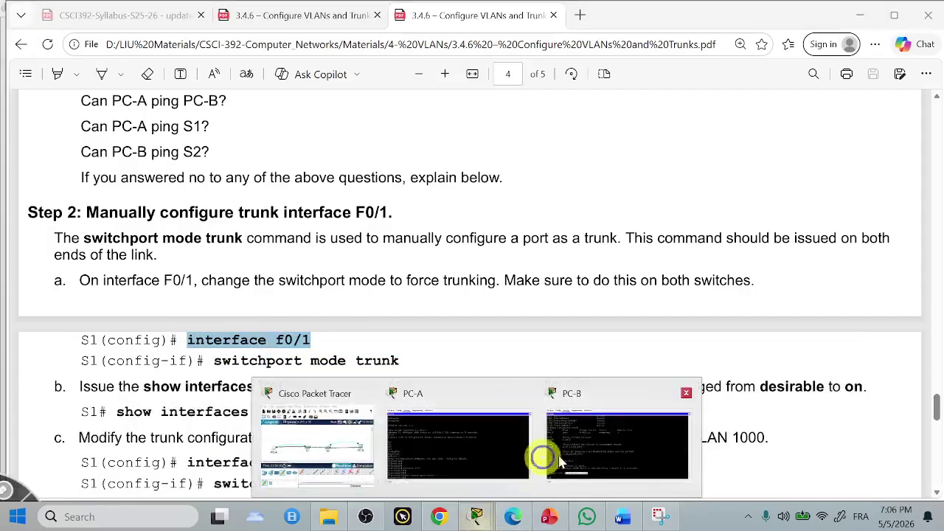
left_click(558, 461)
right_click(463, 401)
left_click(501, 422)
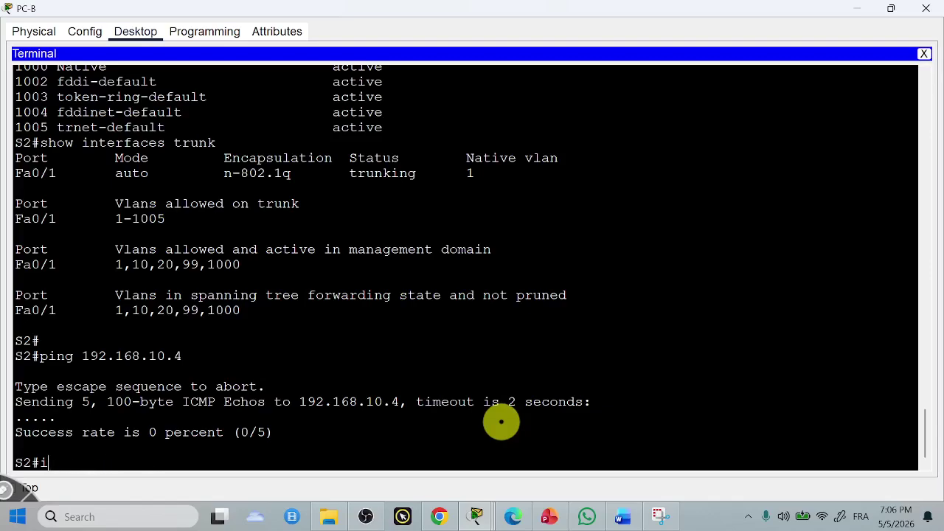
key("Return")
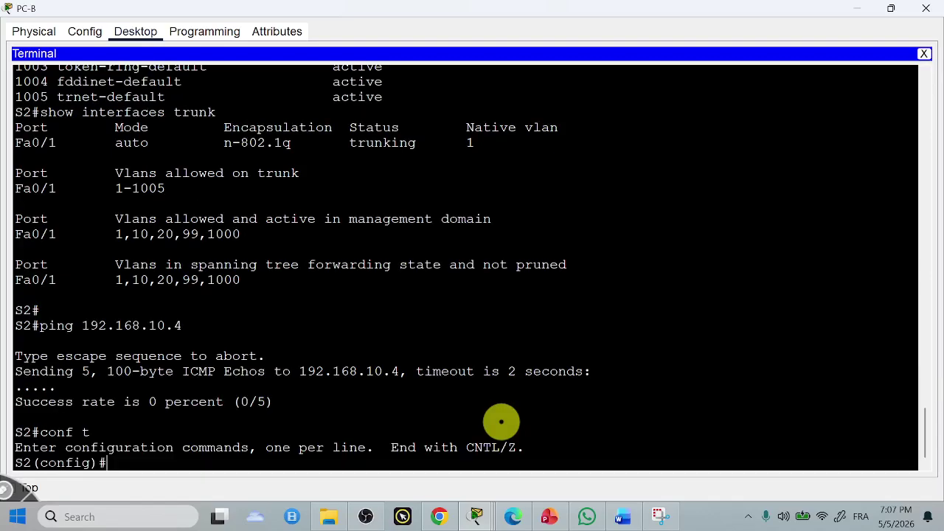
key("Return")
right_click(595, 323)
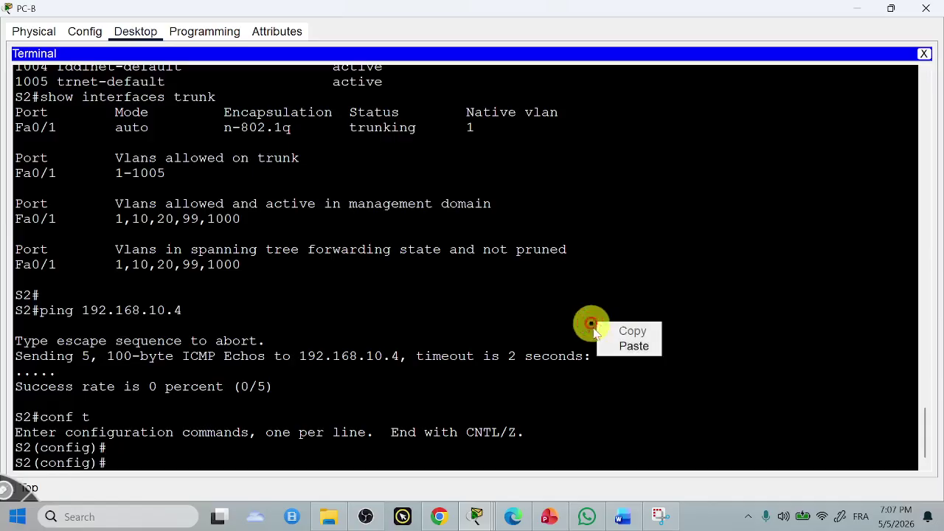
left_click(629, 346)
key("Return")
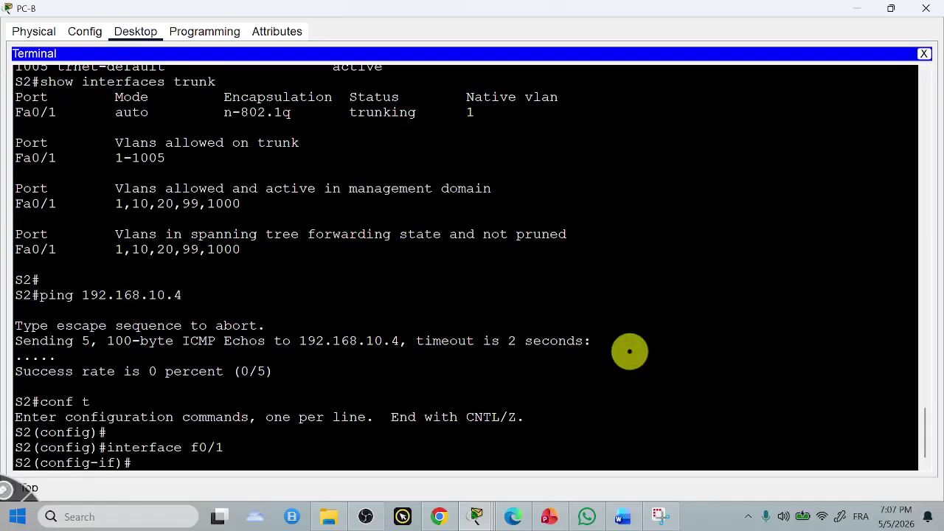
Step: Set S2's interface f0/1 to trunk mode with the "switchport mode trunk" command copied from the lab instructions
left_click(510, 519)
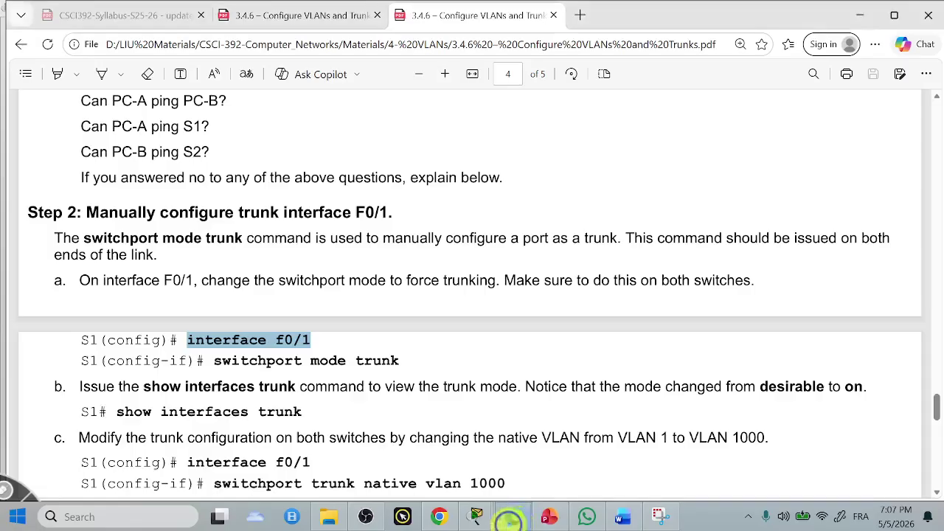
left_click_drag(213, 359, 399, 361)
key("ctrl+c")
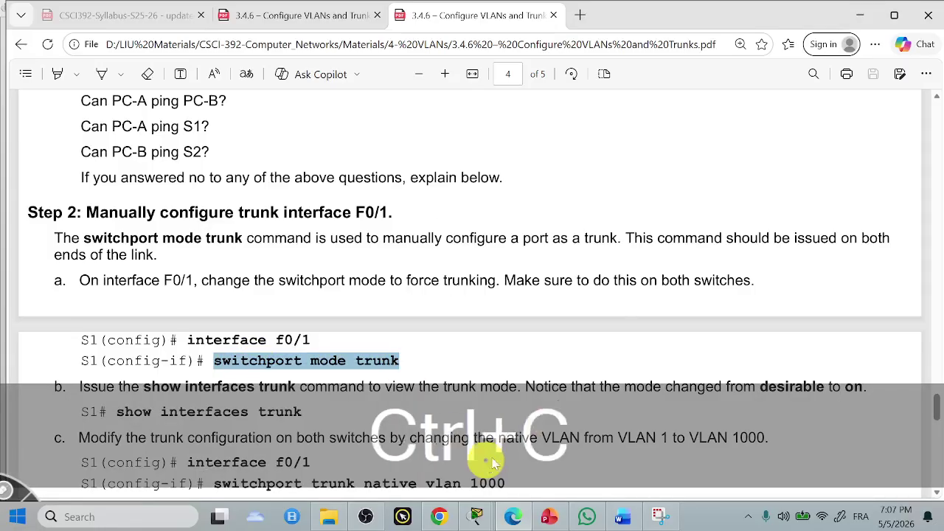
mouse_move(476, 516)
left_click(643, 463)
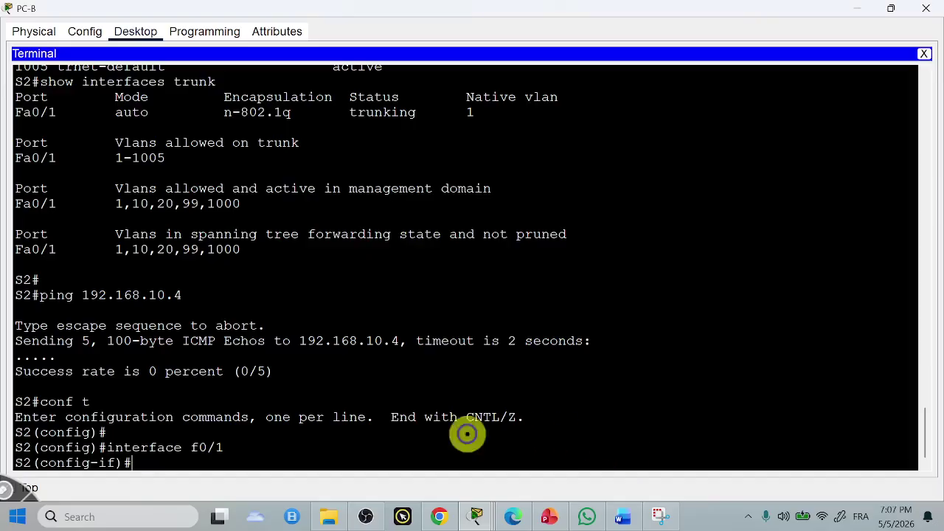
right_click(376, 422)
left_click(400, 453)
key("Return")
key("Return")
key("Return")
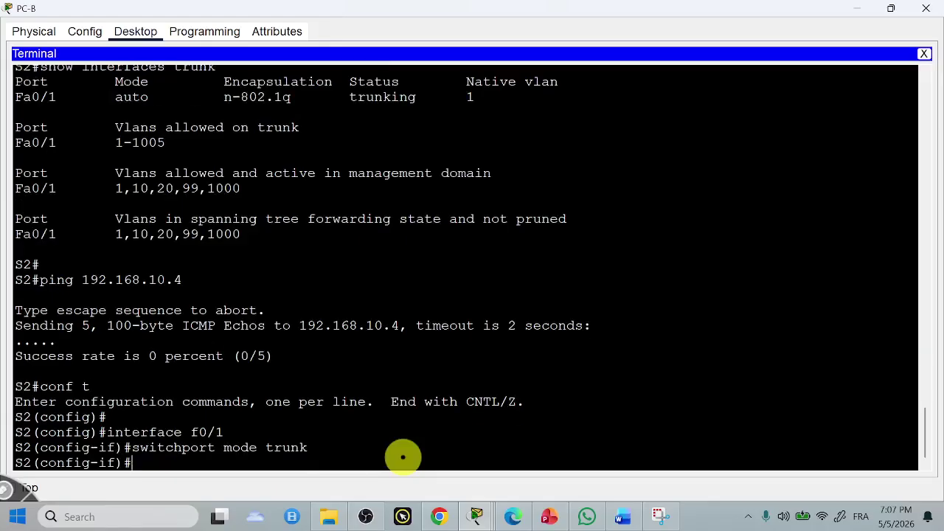
Step: Copy the "show interfaces trunk" command from the Step 2b sentence of the lab instructions
left_click(512, 517)
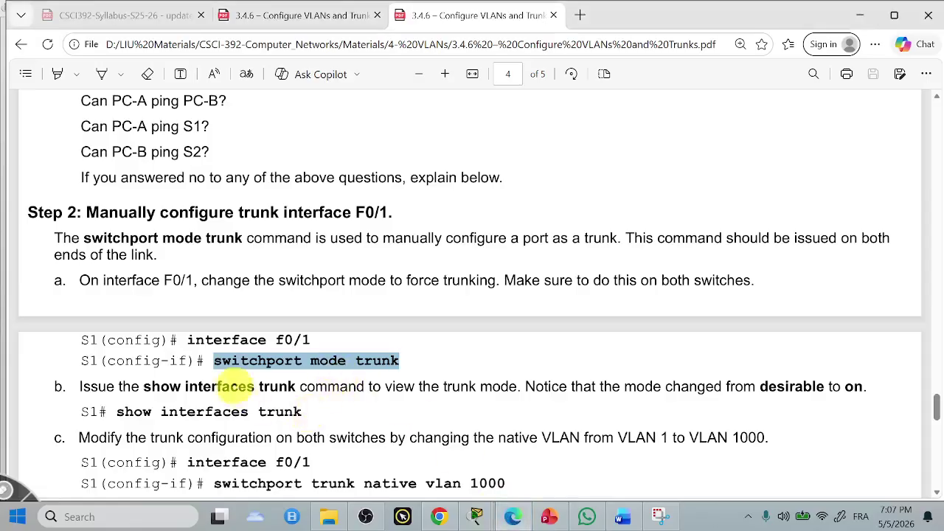
left_click_drag(296, 386, 148, 389)
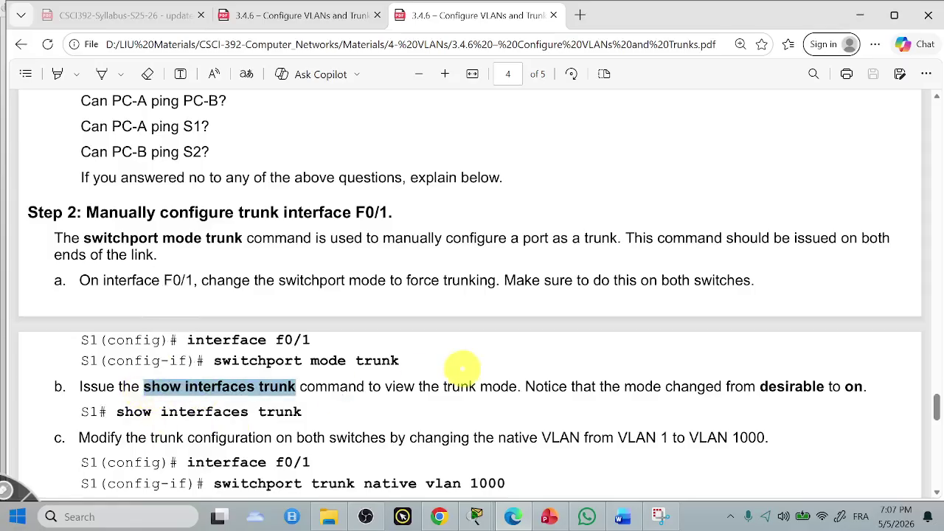
key("ctrl+c")
Step: Switch to PC-A's terminal in Packet Tracer and leave configuration mode on S1 with the end command
mouse_move(476, 517)
left_click(447, 373)
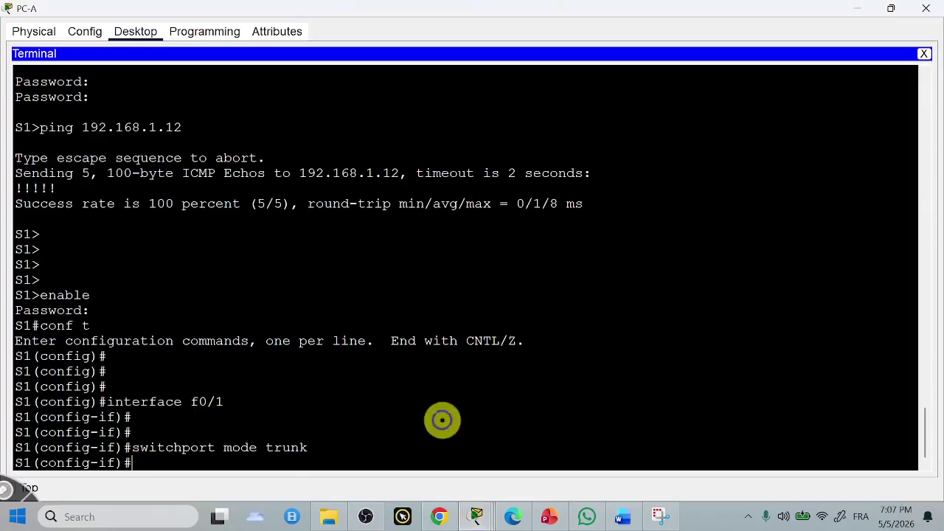
type("end")
key("Return")
key("Return")
key("Return")
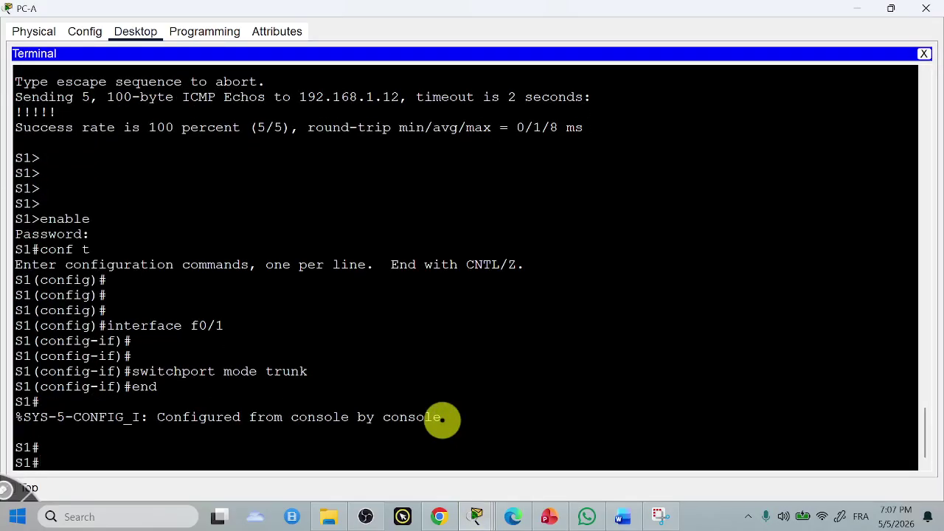
right_click(443, 419)
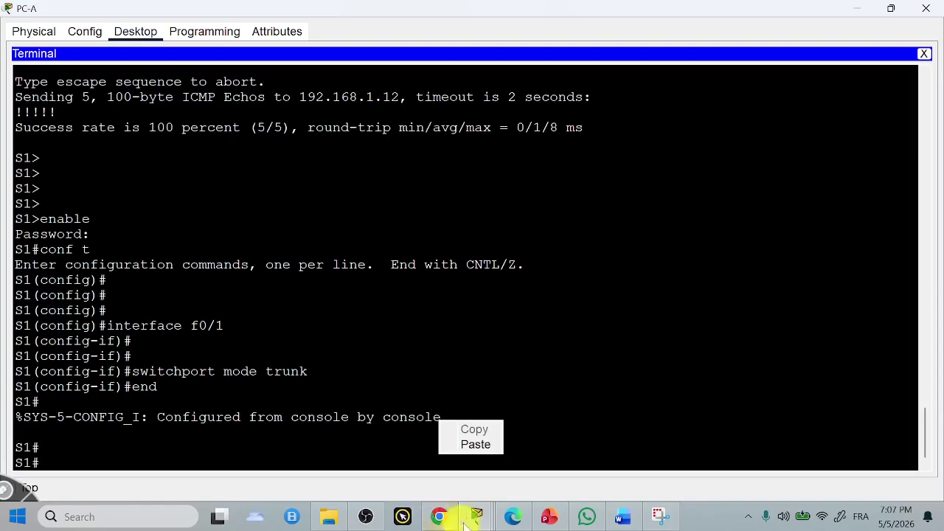
Step: Switch to PC-B's terminal and leave configuration mode on S2 with the end command
mouse_move(466, 519)
left_click(593, 445)
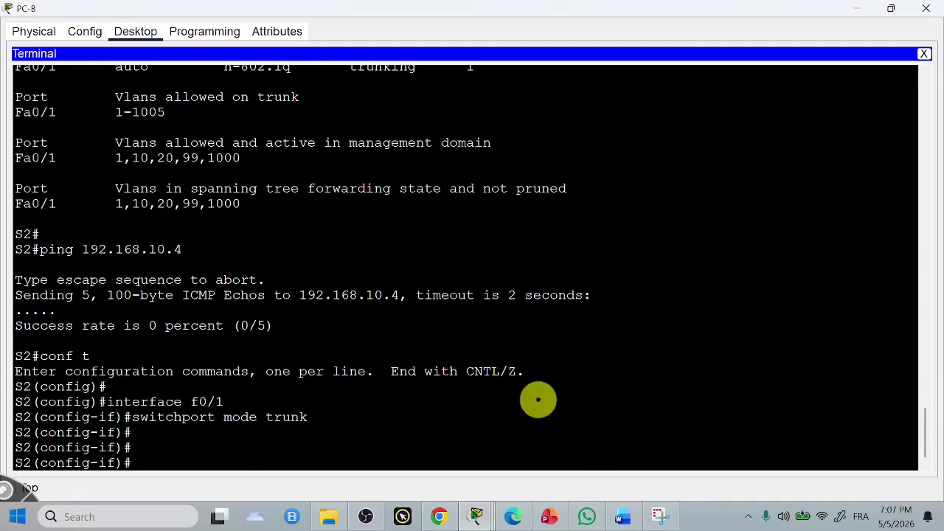
key("Return")
key("Return")
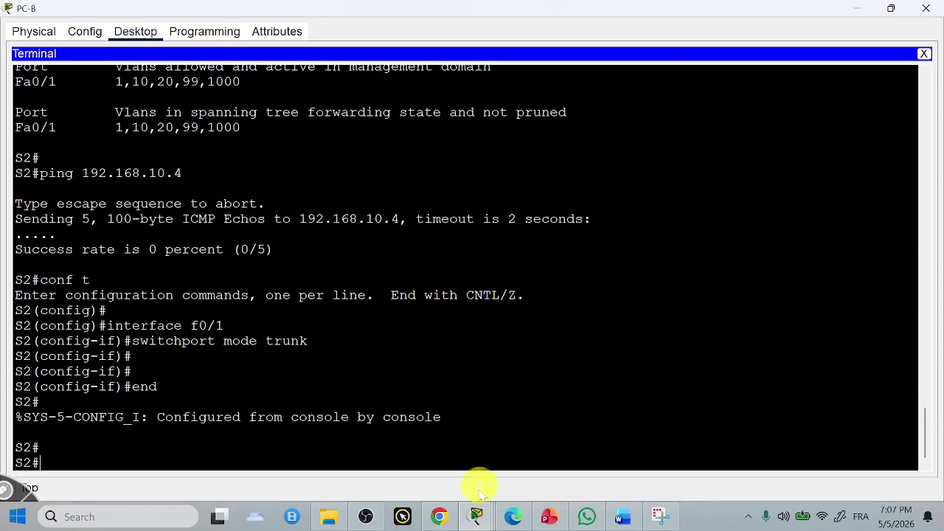
Step: Run show interfaces trunk on S1 from PC-A's terminal, dismiss the PointerFocus notice, and highlight the mode of Fa0/1
mouse_move(479, 516)
left_click(447, 447)
right_click(256, 432)
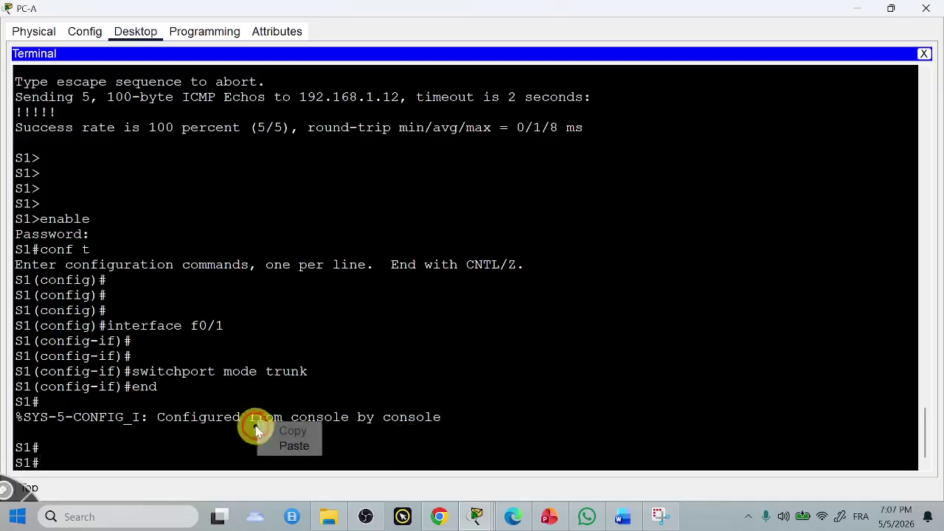
left_click(292, 445)
key("Return")
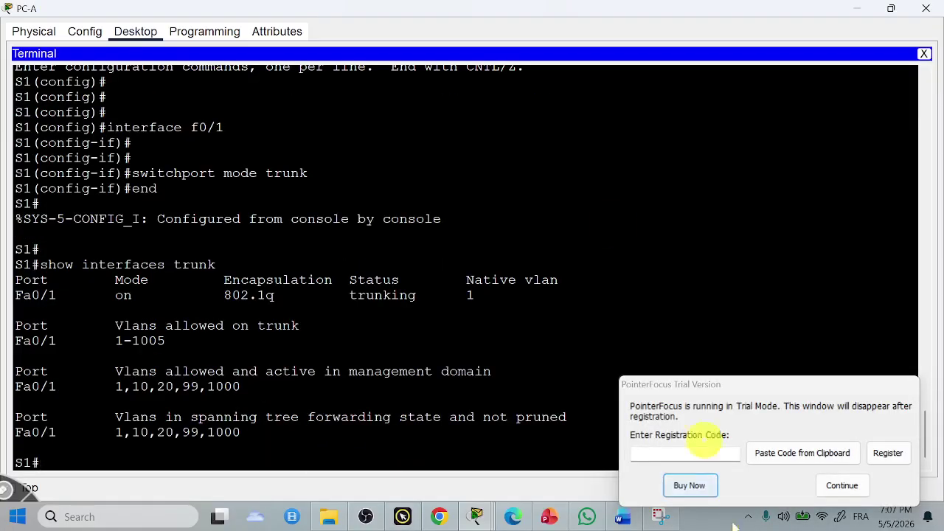
left_click(842, 486)
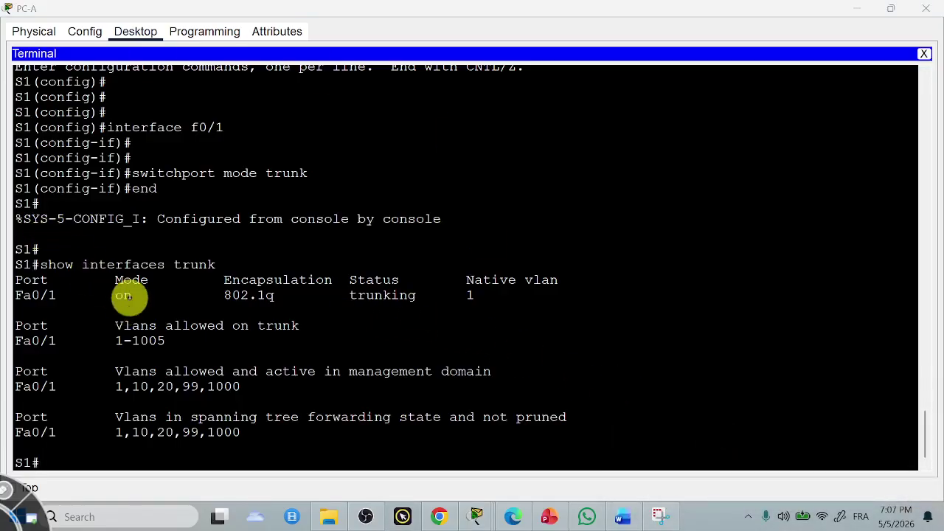
left_click_drag(134, 294, 99, 297)
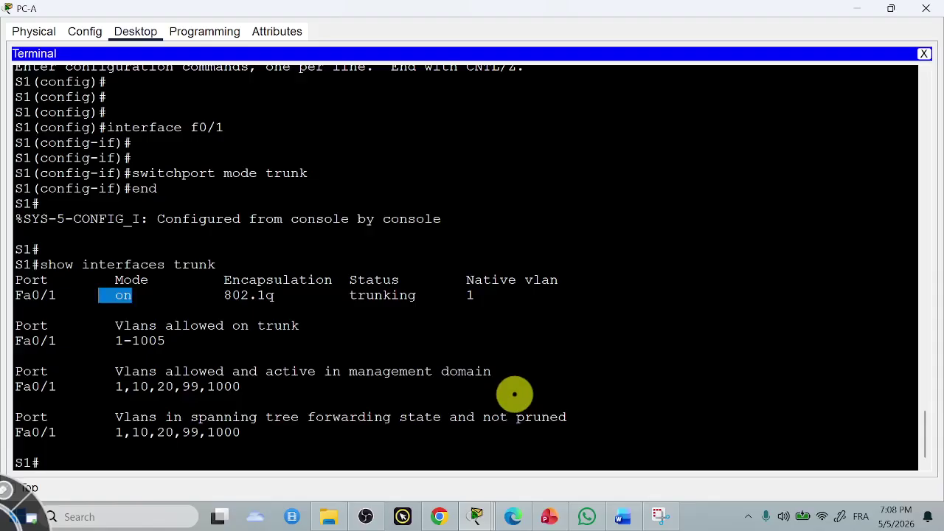
Step: Run show interfaces trunk on S1 again and highlight the Fa0/1 mode in the new output
mouse_move(517, 520)
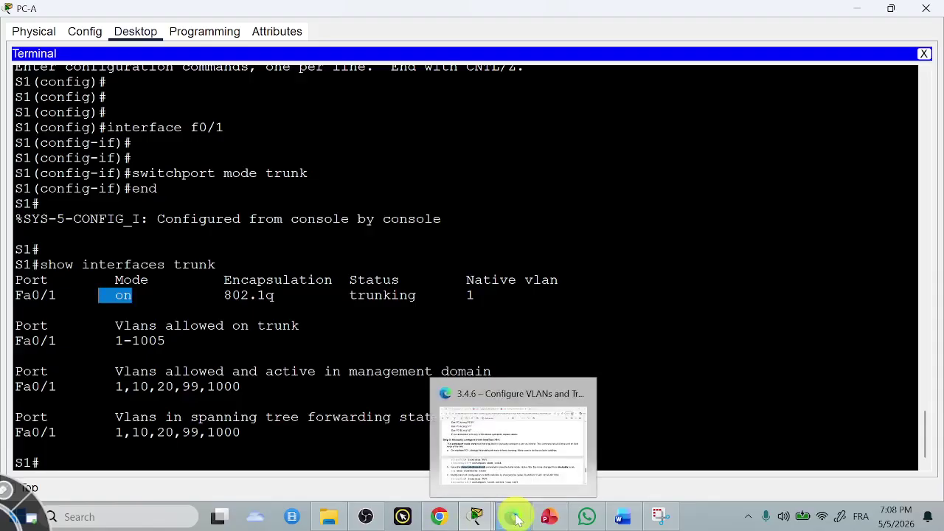
right_click(427, 458)
left_click(442, 464)
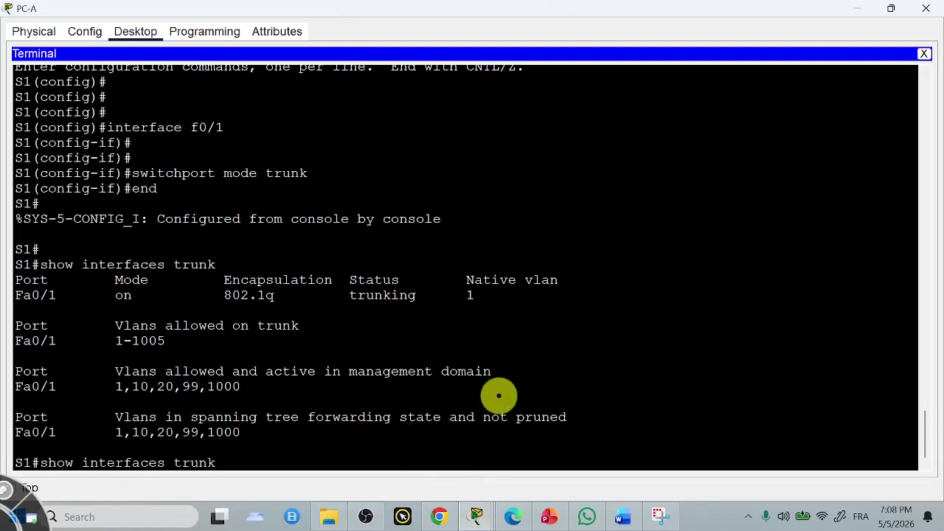
key("Return")
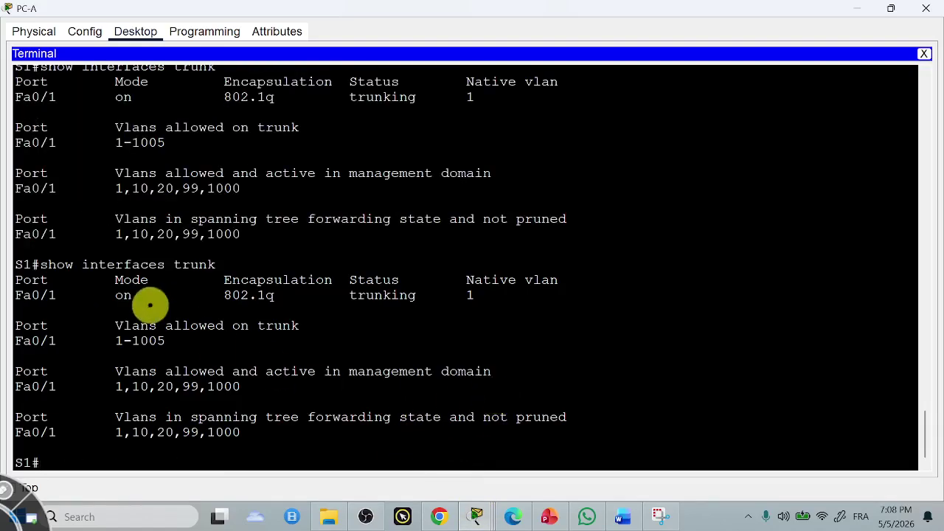
double_click(121, 295)
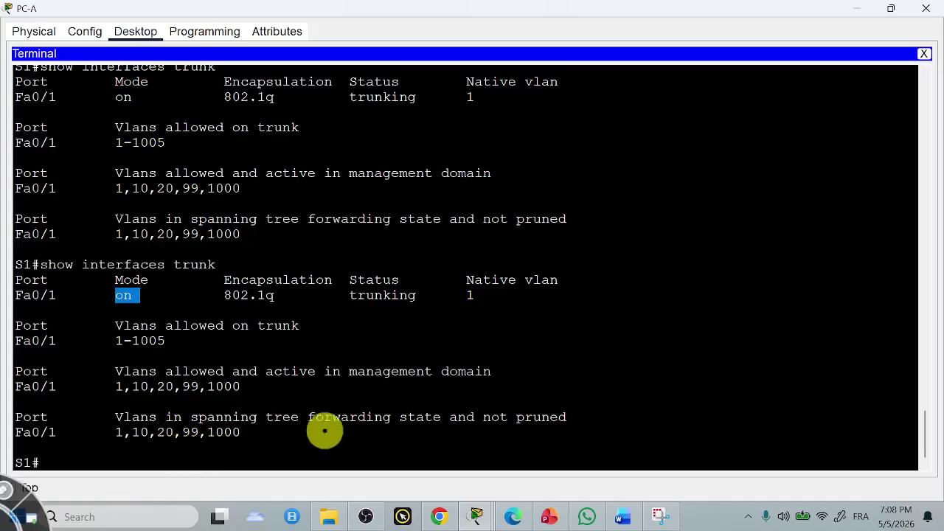
Step: Switch to the lab PDF in Edge and review the instruction on changing the native VLAN on both switches, dismissing the PointerFocus notice
left_click(510, 515)
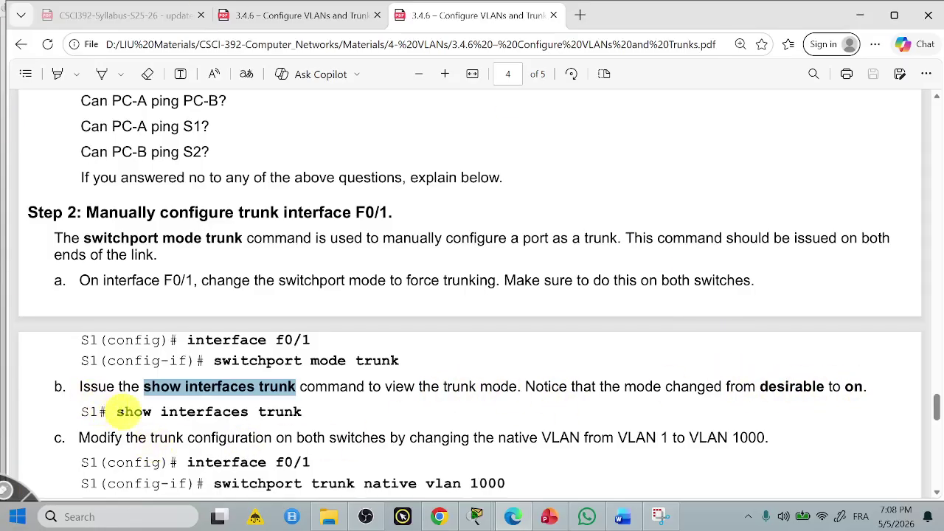
left_click_drag(117, 411, 312, 417)
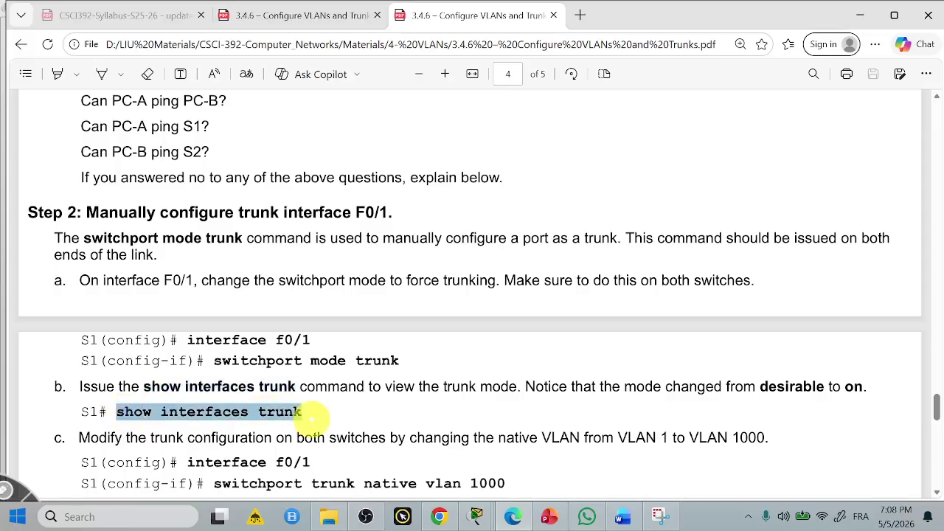
scroll(621, 373, "down", 2)
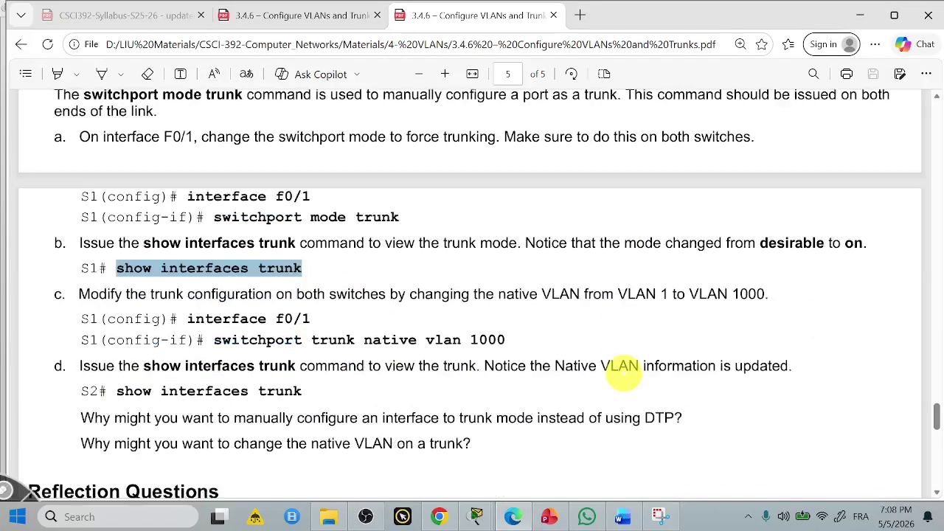
left_click(204, 304)
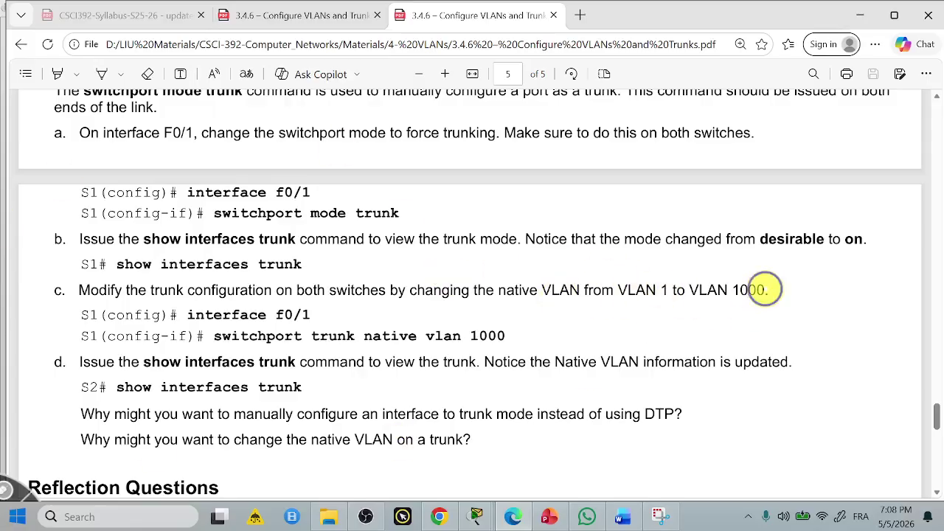
left_click_drag(765, 289, 617, 300)
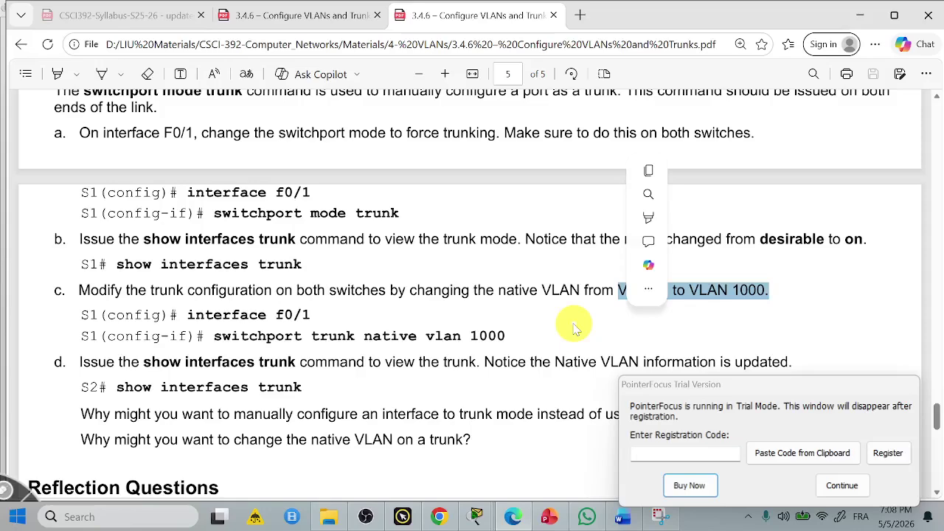
left_click(842, 485)
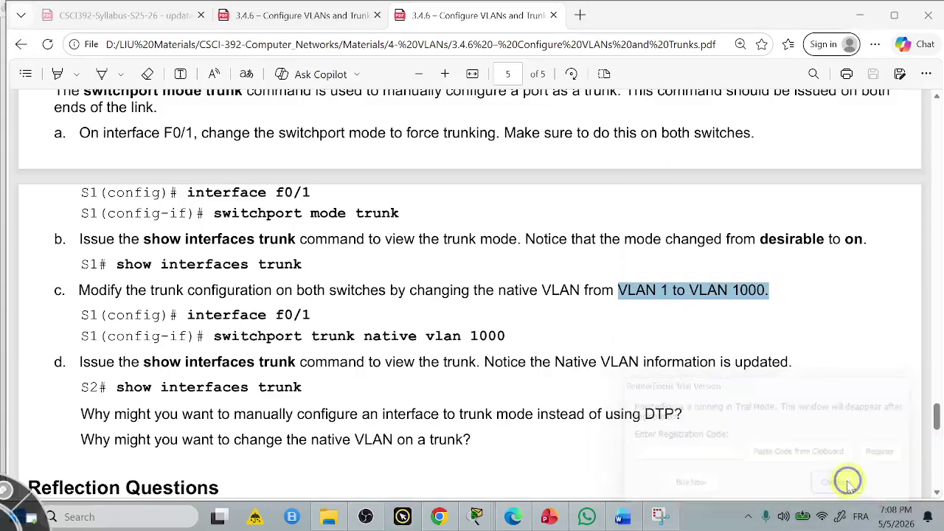
left_click_drag(519, 290, 469, 289)
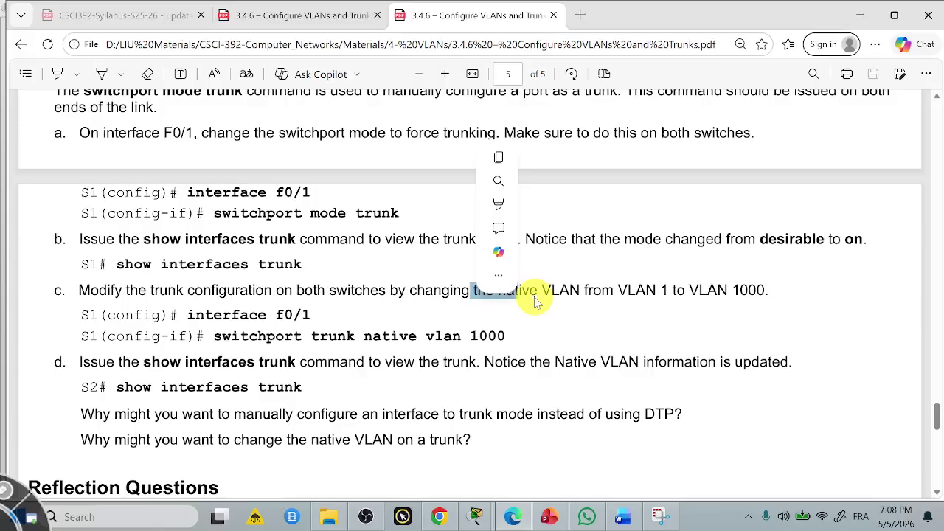
left_click(611, 320)
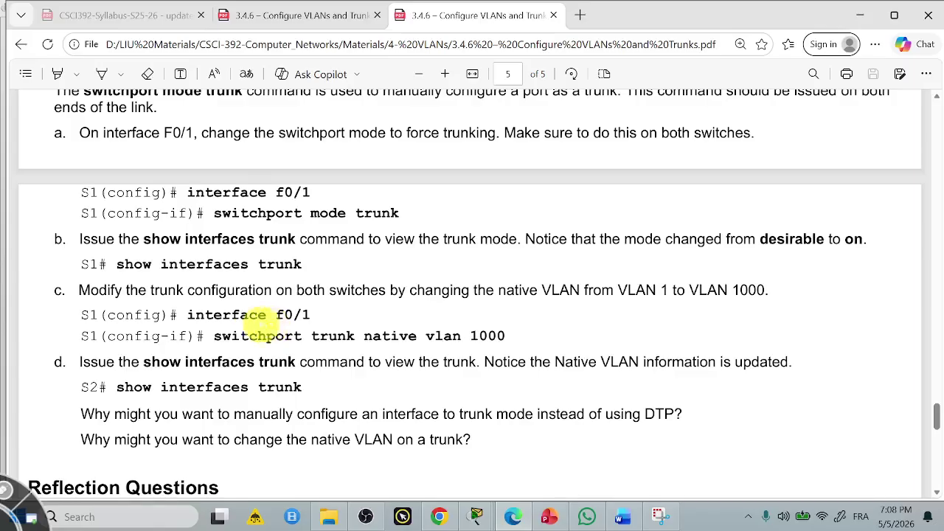
Step: Copy interface f0/1 from the lab PDF, enter configuration mode on S1 in PC-A's Packet Tracer terminal, and run the copied command
left_click_drag(177, 315, 326, 317)
key("ctrl+c")
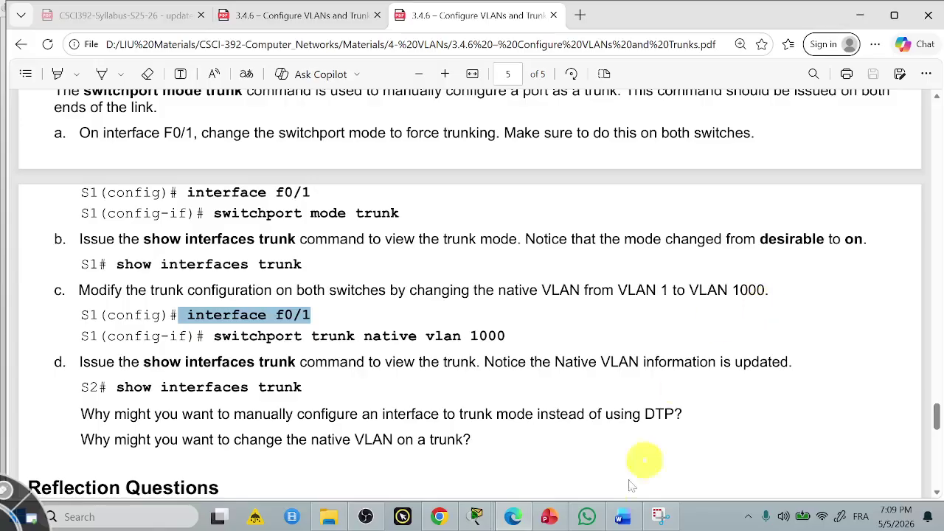
left_click(476, 517)
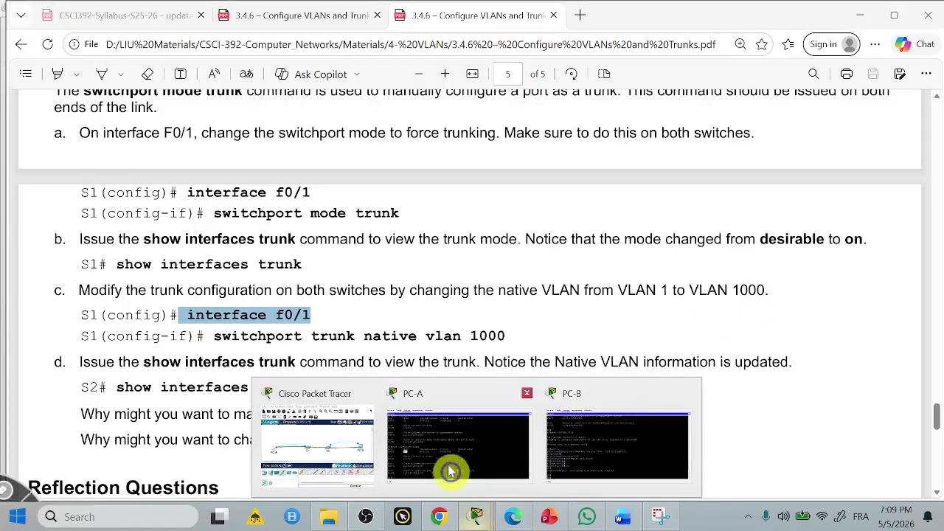
left_click(450, 468)
type("conf")
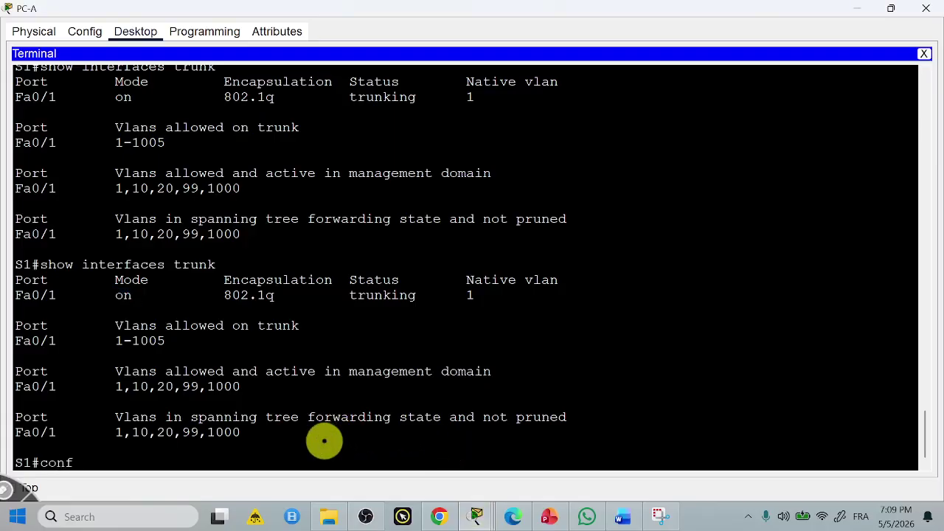
type(" t")
key("Return")
key("Return")
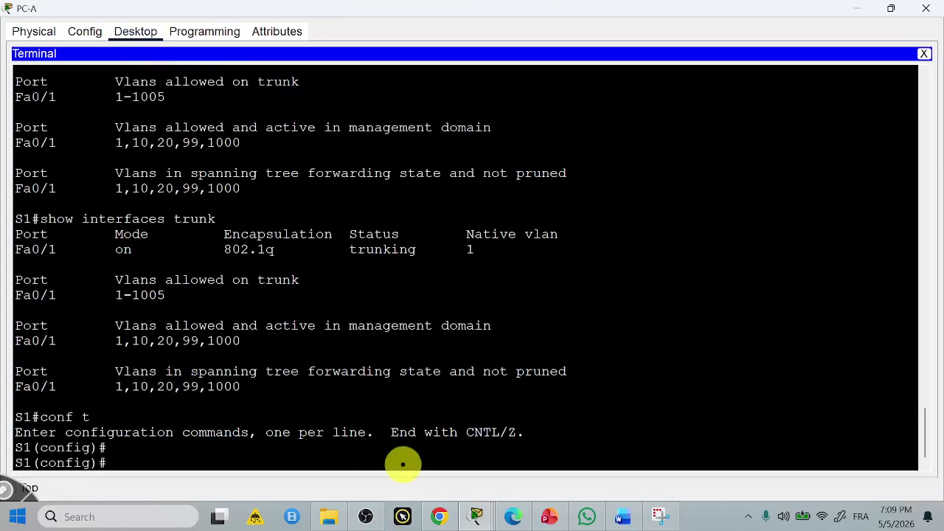
right_click(402, 464)
left_click(445, 488)
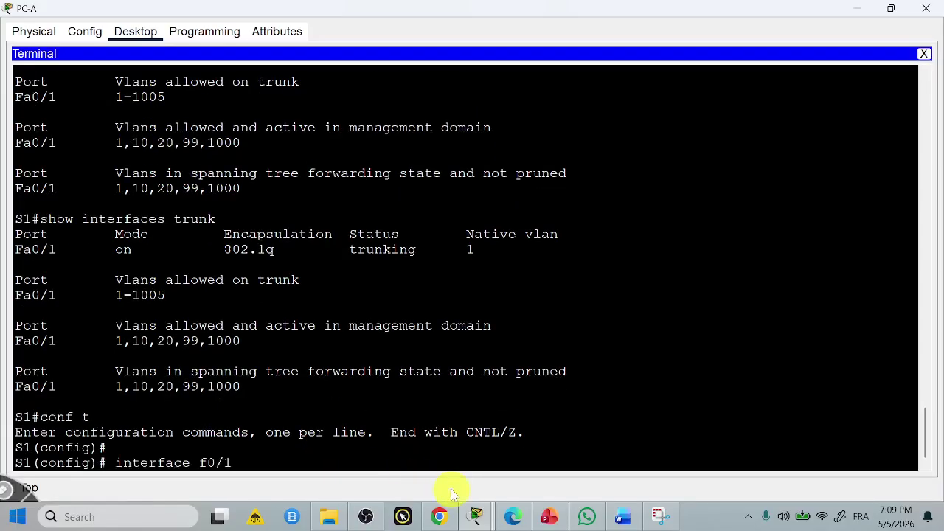
key("Return")
key("Return")
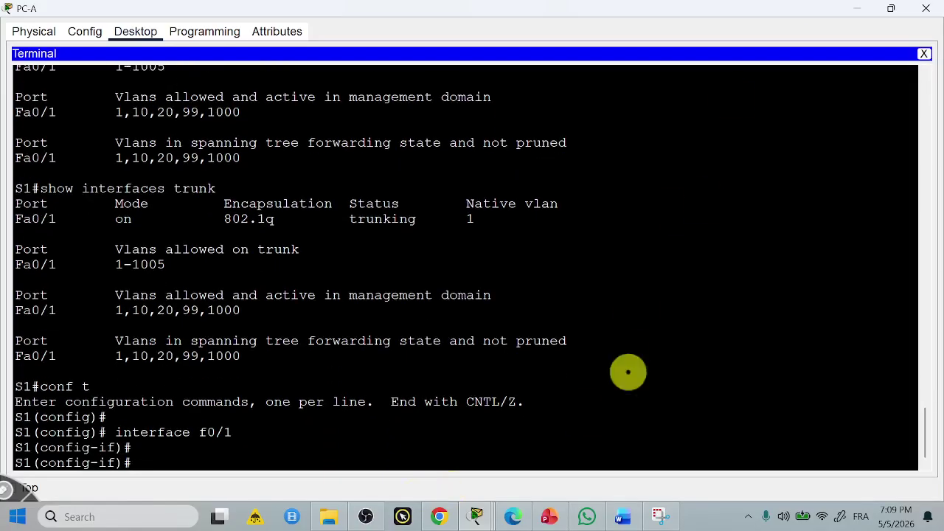
Step: Copy switchport trunk native vlan 1000 from the lab PDF and run it on S1's F0/1 interface in PC-A's terminal
mouse_move(477, 517)
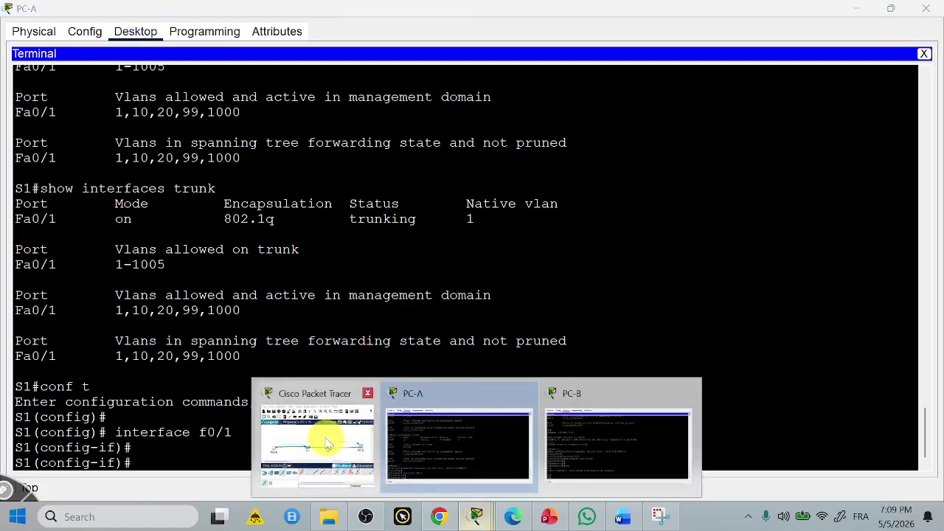
key("alt+Tab")
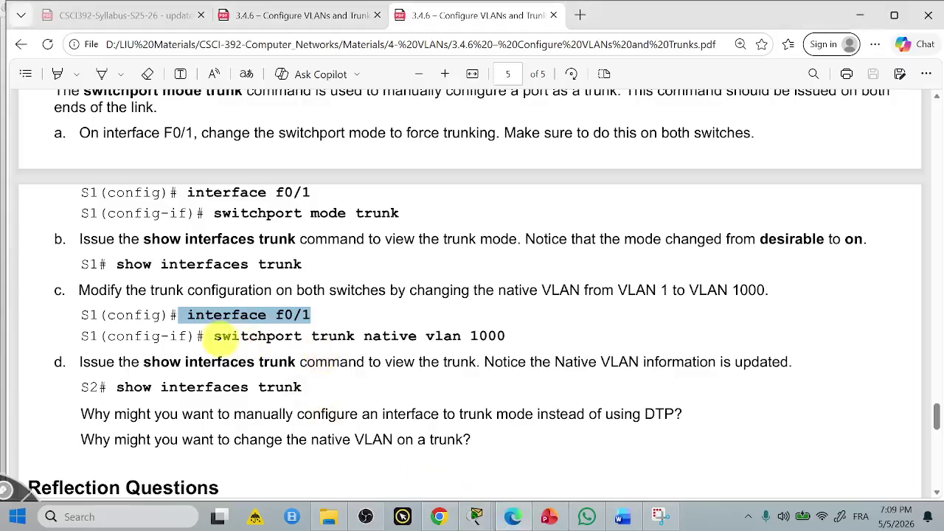
left_click_drag(214, 336, 506, 335)
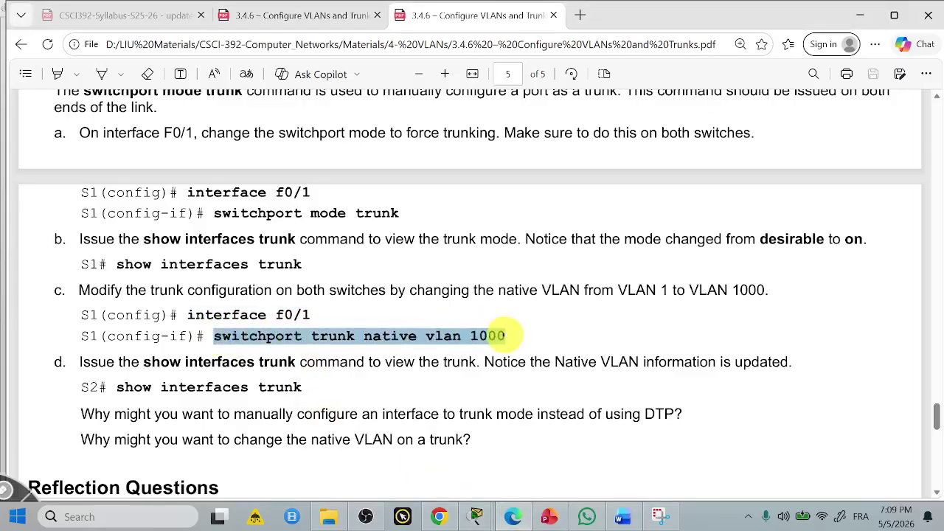
key("ctrl+c")
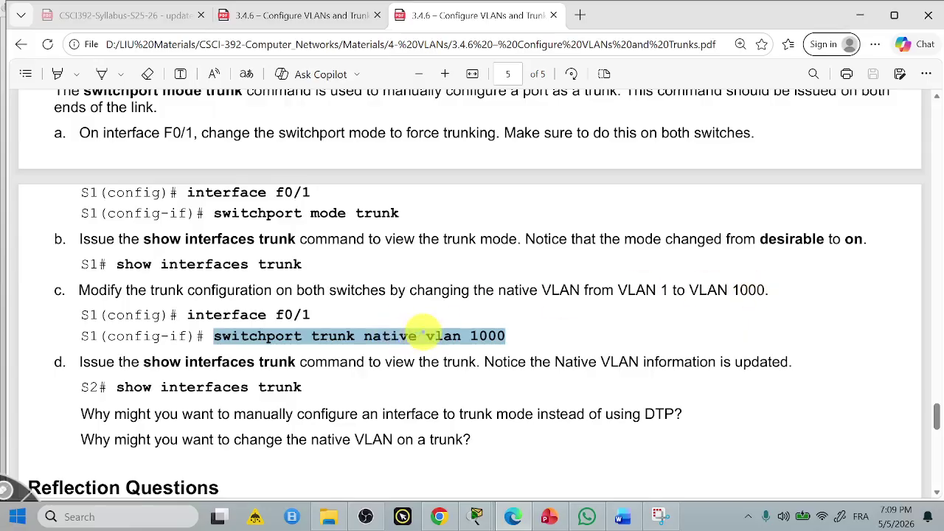
key("ctrl+c")
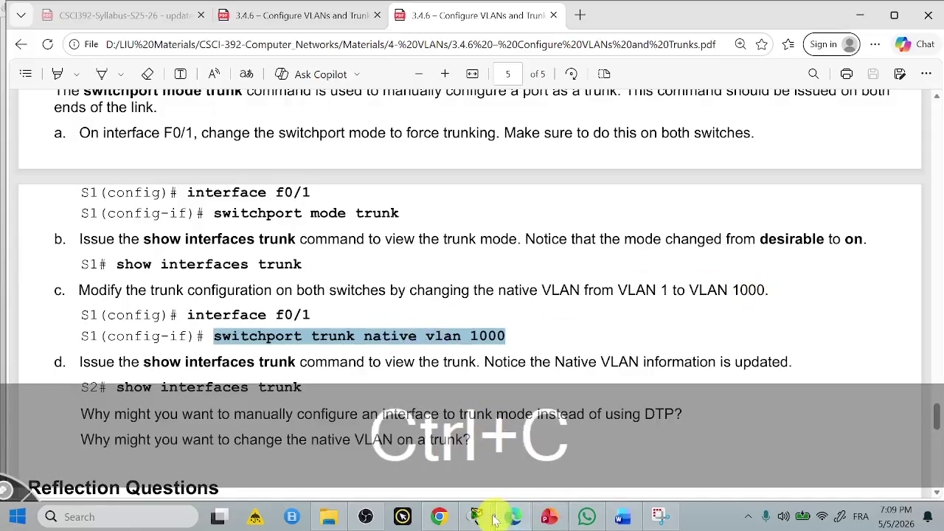
mouse_move(472, 509)
left_click(463, 455)
right_click(407, 443)
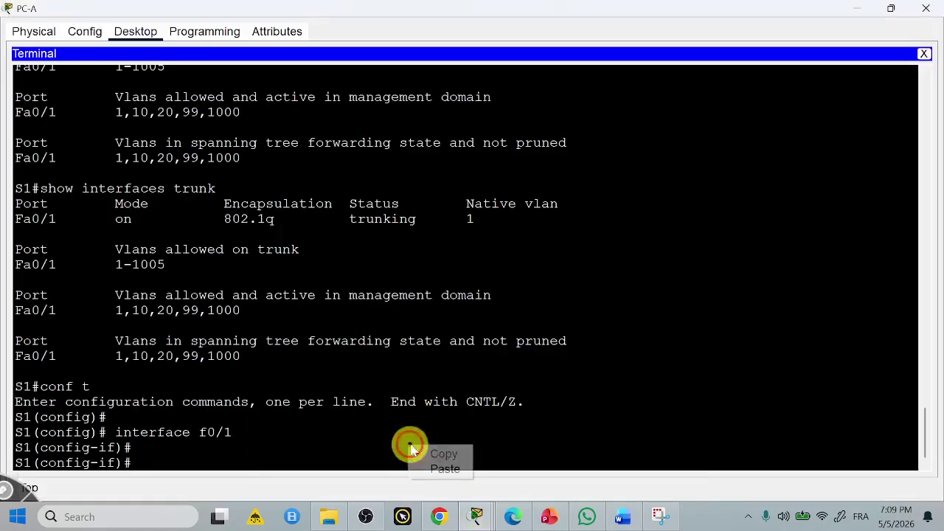
left_click(441, 466)
key("Return")
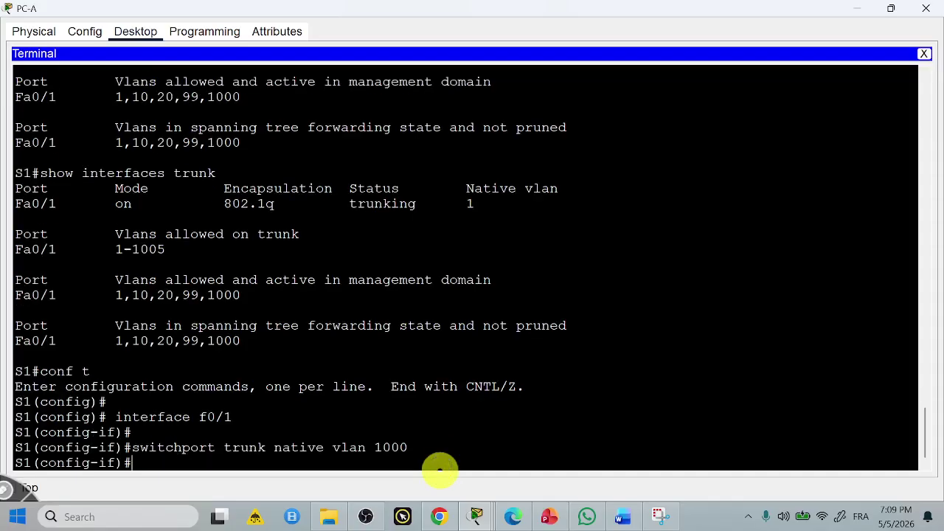
Step: Leave configuration mode on S1 with the end command
type("end")
key("Return")
key("Return")
key("Return")
key("Return")
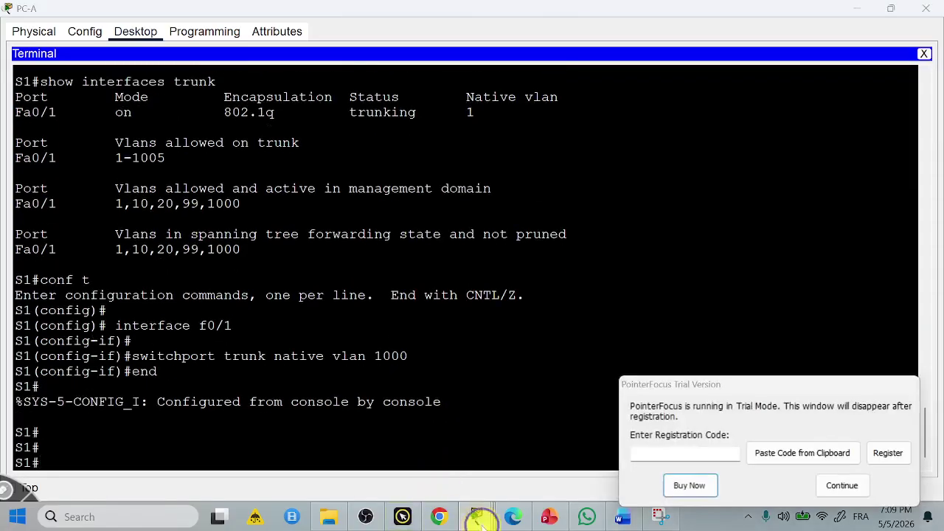
Step: Switch to PC-B's terminal and bring back a clean S2 prompt below the spanning-tree messages
mouse_move(479, 519)
left_click(595, 391)
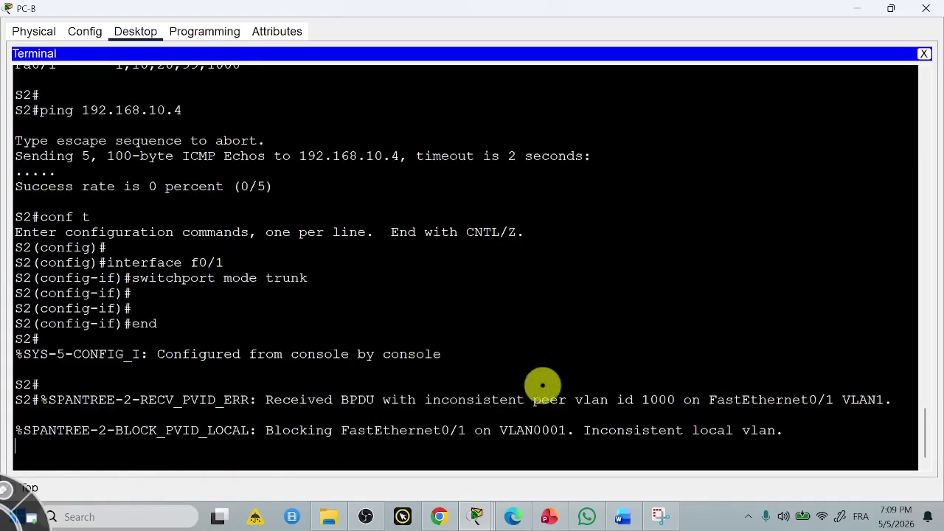
key("Return")
key("Return")
key("Return")
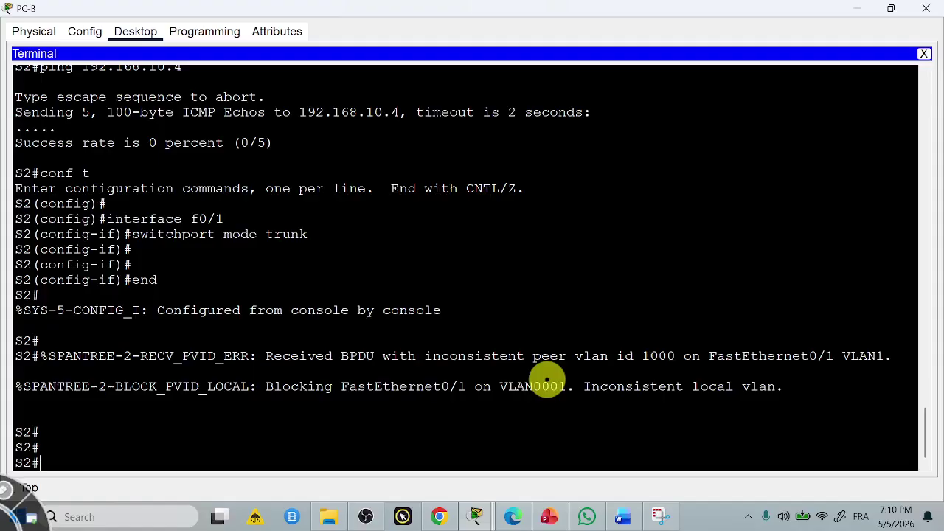
Step: Copy the interface f0/1 command from the lab PDF in Edge and return to PC-B's Packet Tracer terminal
left_click(511, 520)
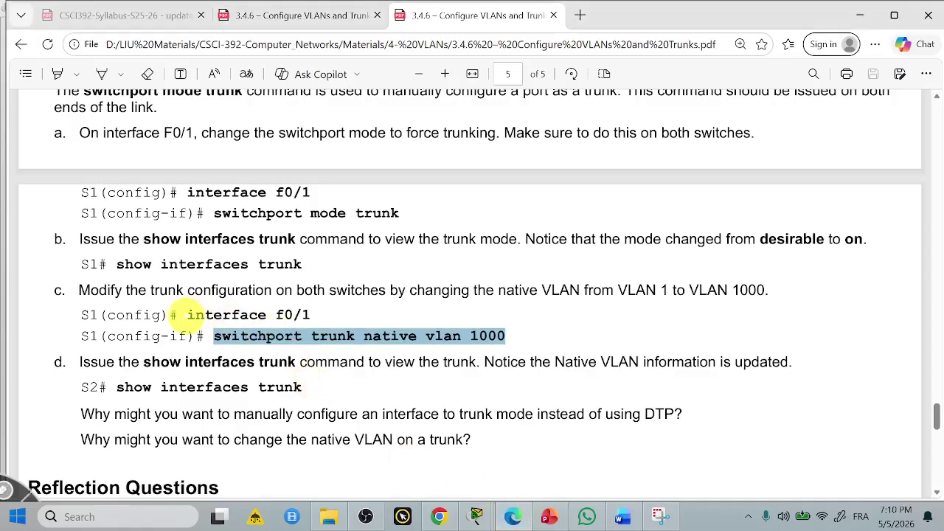
left_click_drag(177, 315, 311, 315)
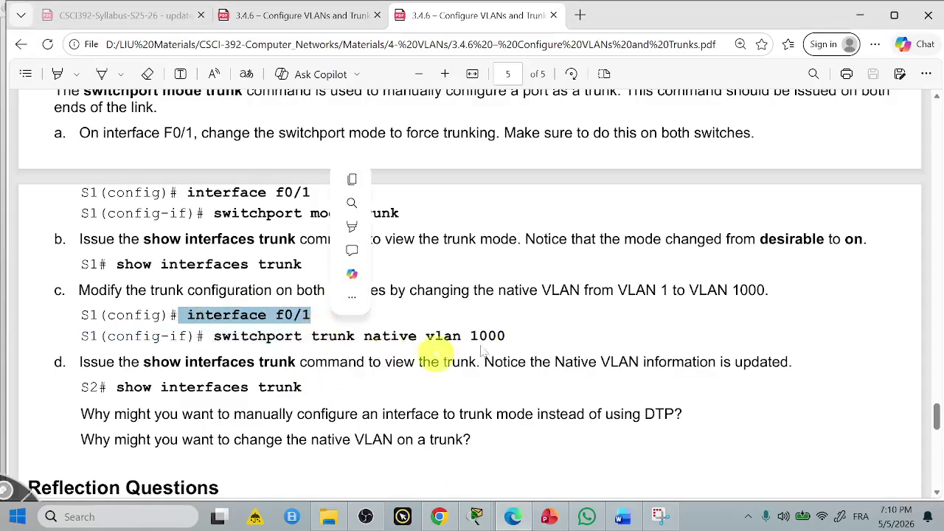
key("ctrl+c")
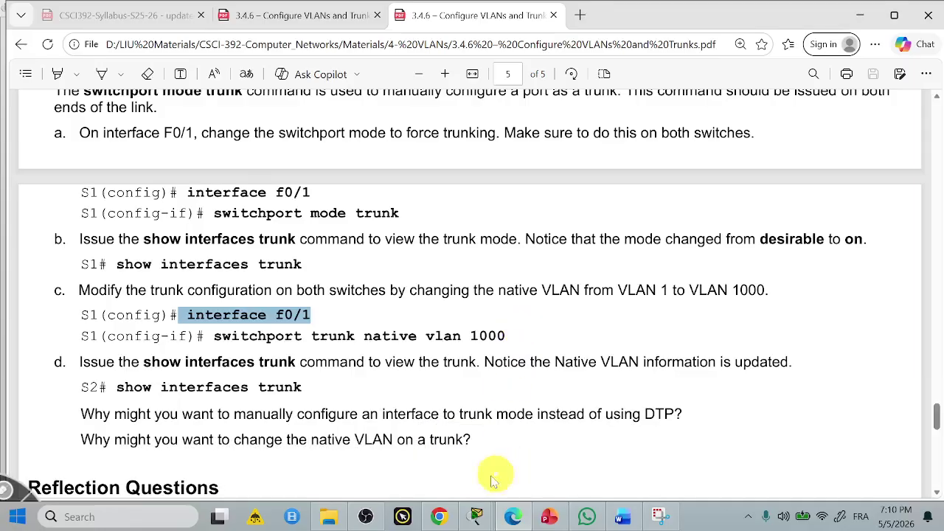
mouse_move(476, 516)
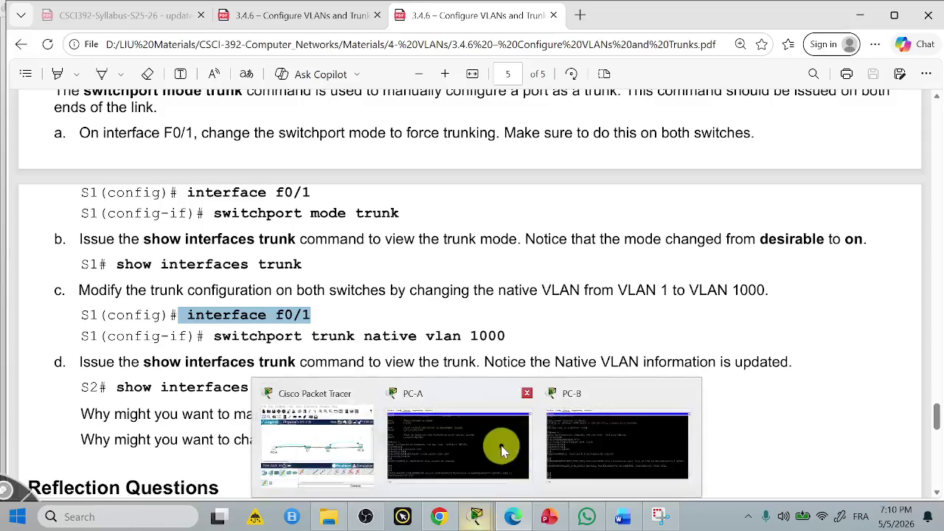
mouse_move(498, 446)
left_click(584, 438)
Step: Enter configuration mode on S2 with conf t and run the copied interface f0/1 command
right_click(421, 437)
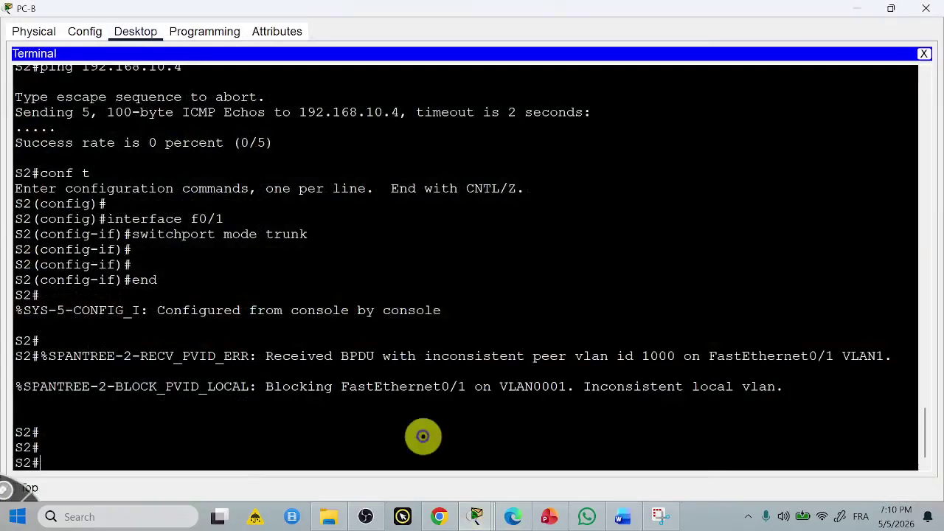
left_click(314, 442)
type("co")
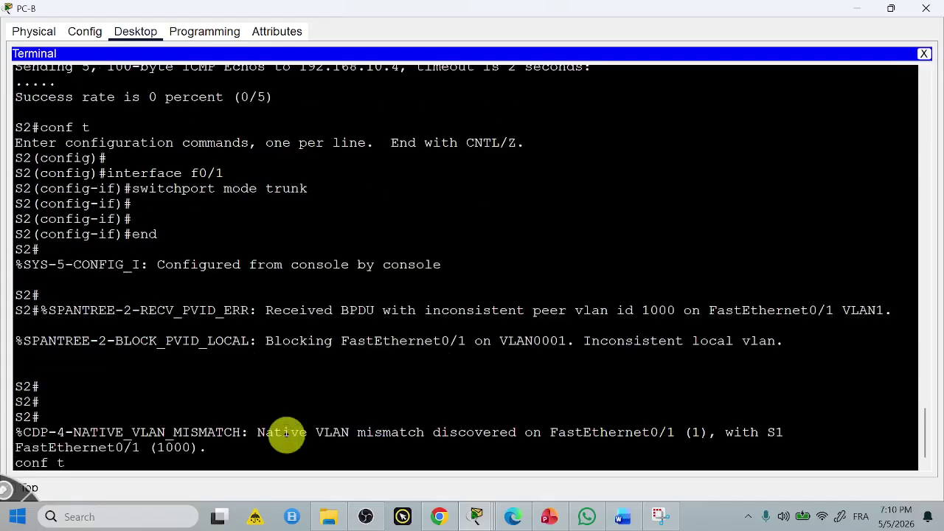
type("nf t")
key("Return")
key("Return")
key("Return")
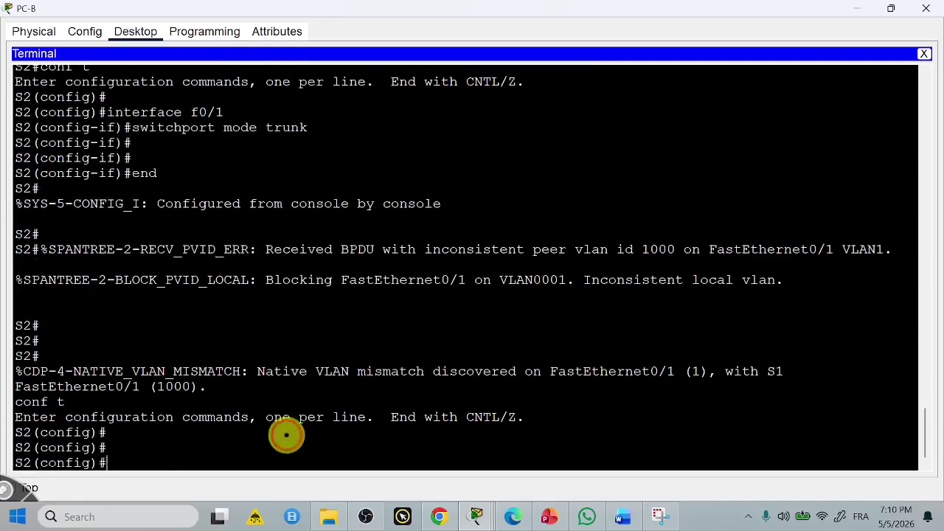
right_click(286, 435)
left_click(321, 458)
key("Return")
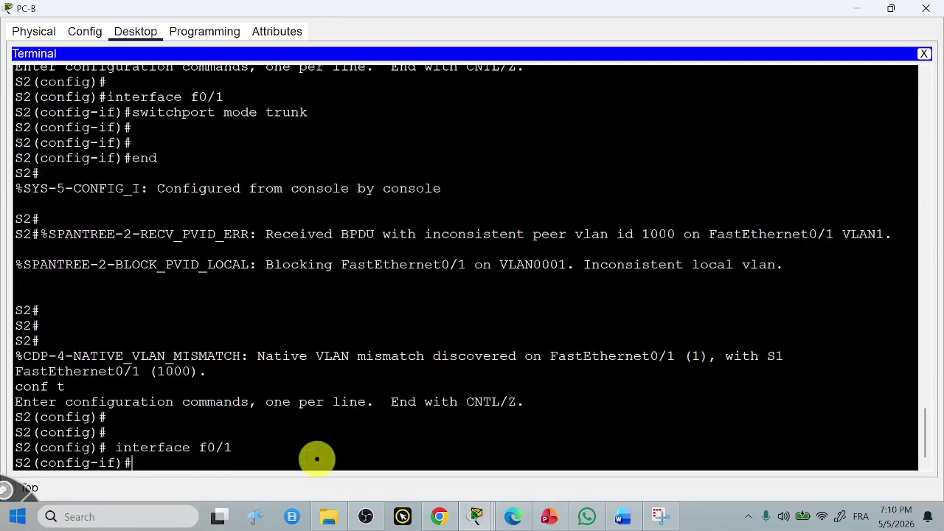
Step: Copy the switchport trunk native vlan 1000 command from the lab PDF in Edge and run it on S2 in PC-B's Packet Tracer terminal
left_click(512, 516)
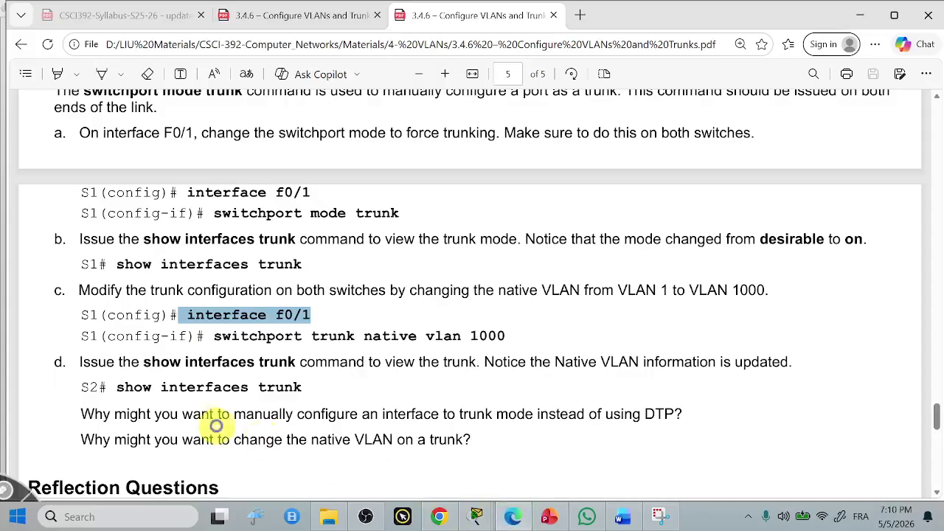
left_click_drag(200, 338, 514, 345)
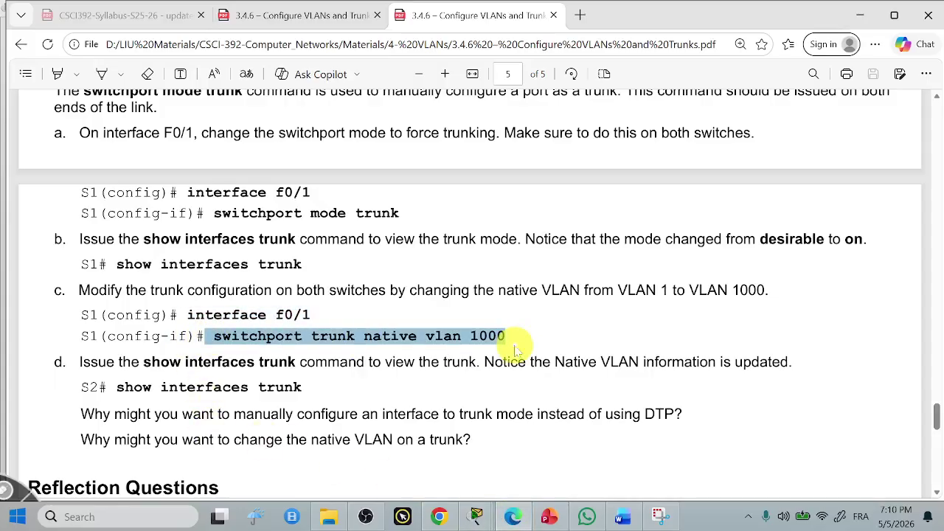
key("ctrl+c")
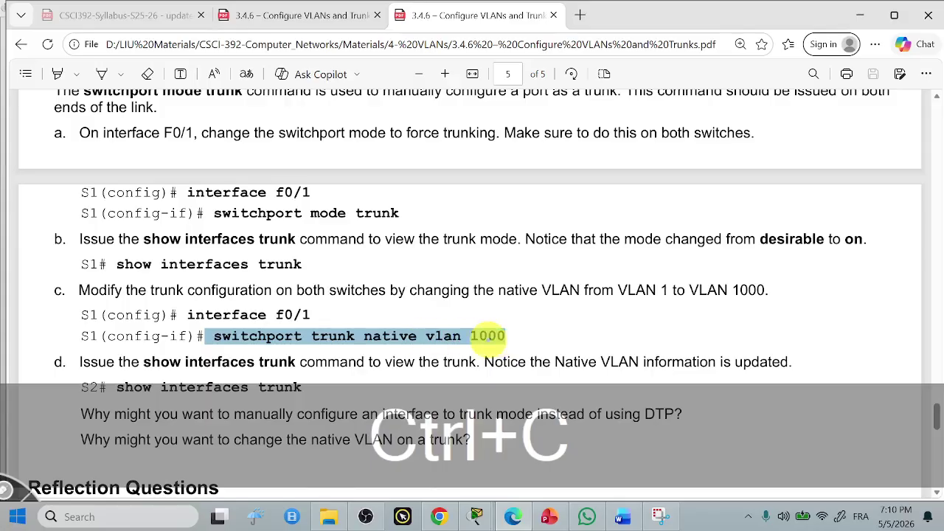
mouse_move(476, 516)
left_click(600, 450)
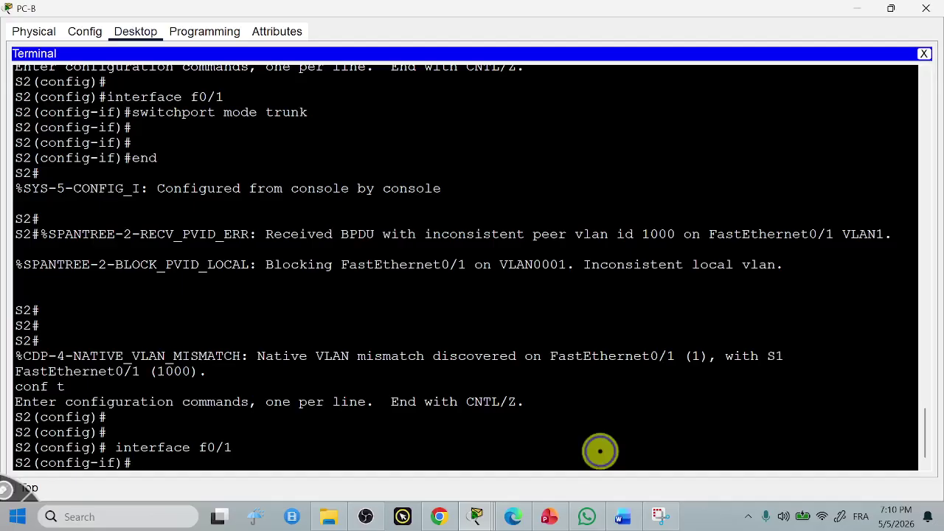
right_click(447, 437)
left_click(480, 460)
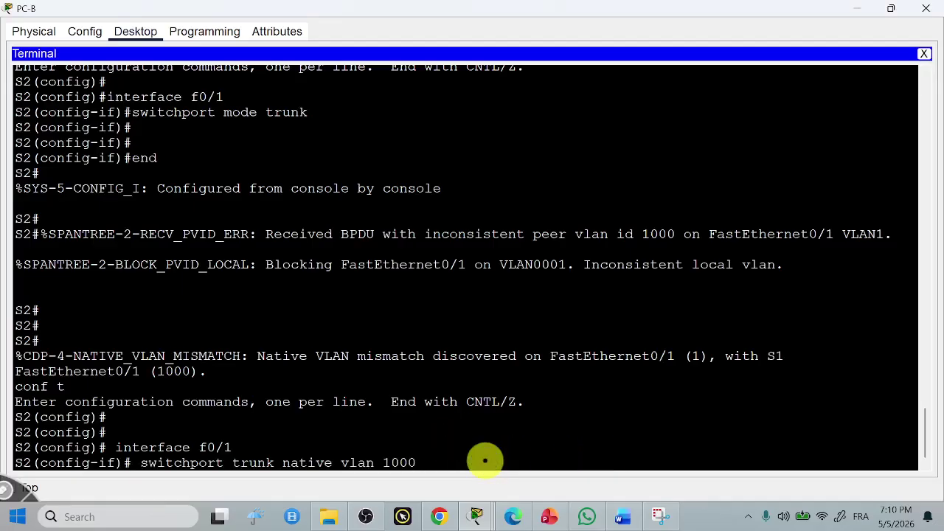
key("Return")
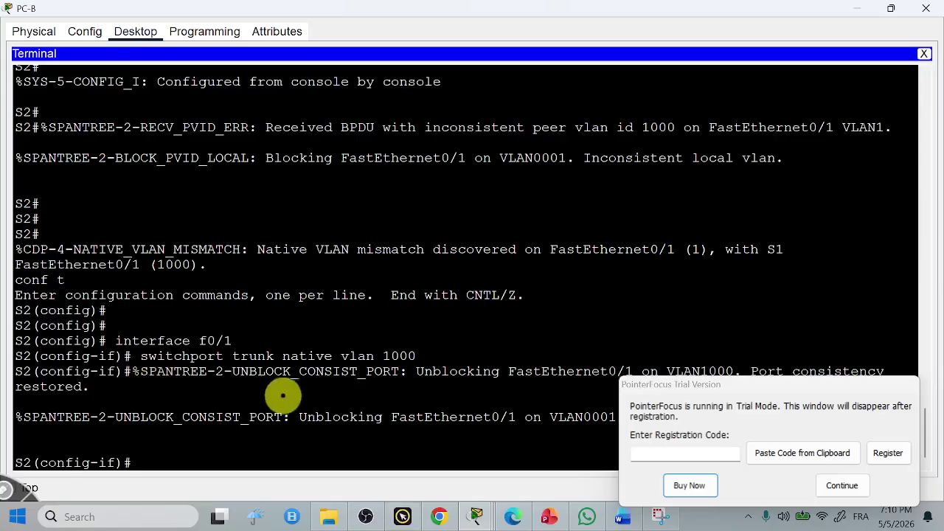
Step: Dismiss the PointerFocus trial notice and examine the spanning-tree port consistency messages for FastEthernet0/1 on S2
left_click(841, 485)
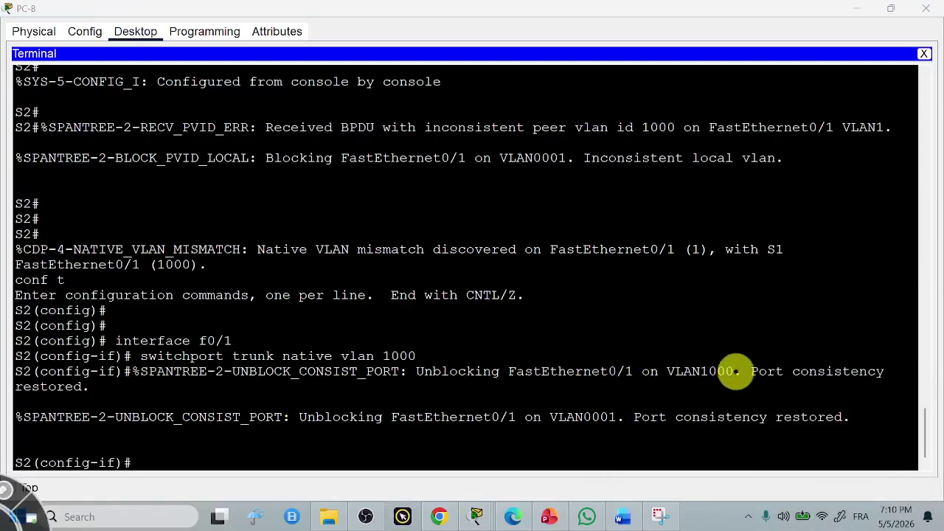
left_click_drag(735, 371, 650, 378)
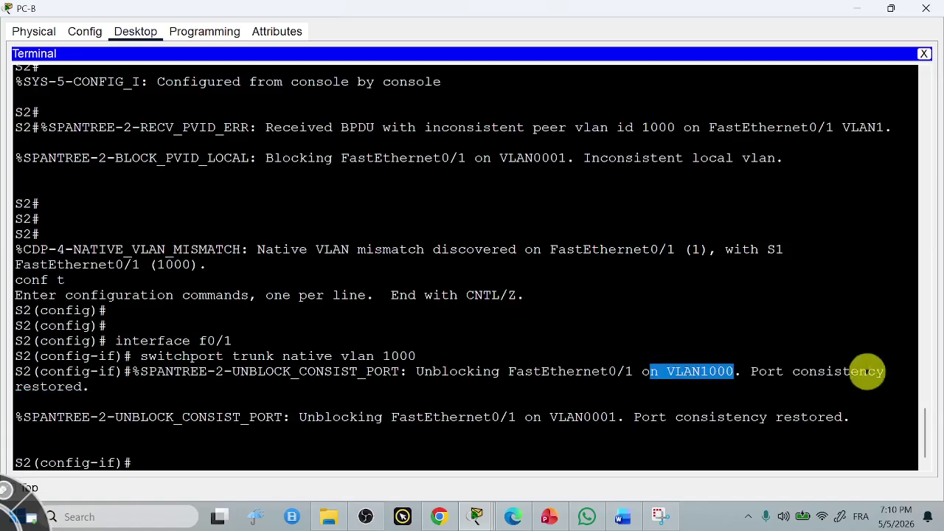
left_click_drag(748, 371, 108, 393)
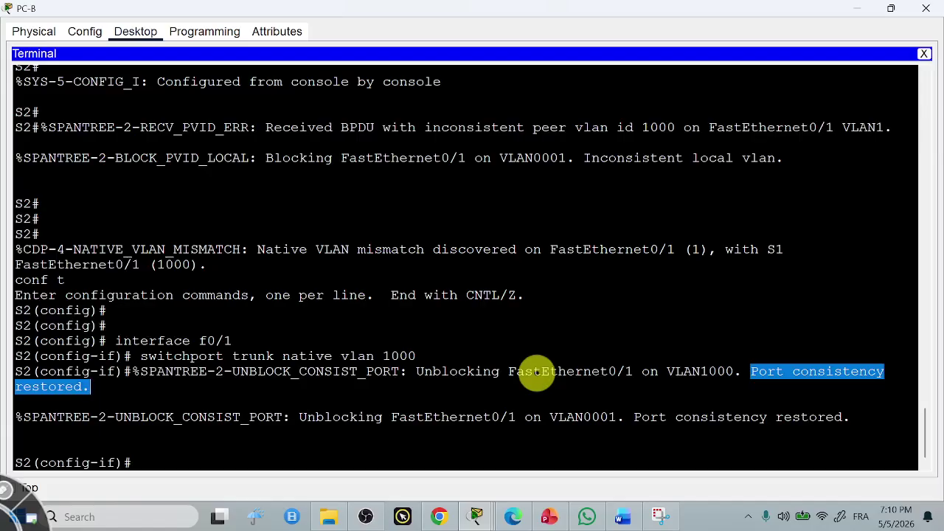
left_click_drag(657, 418, 826, 426)
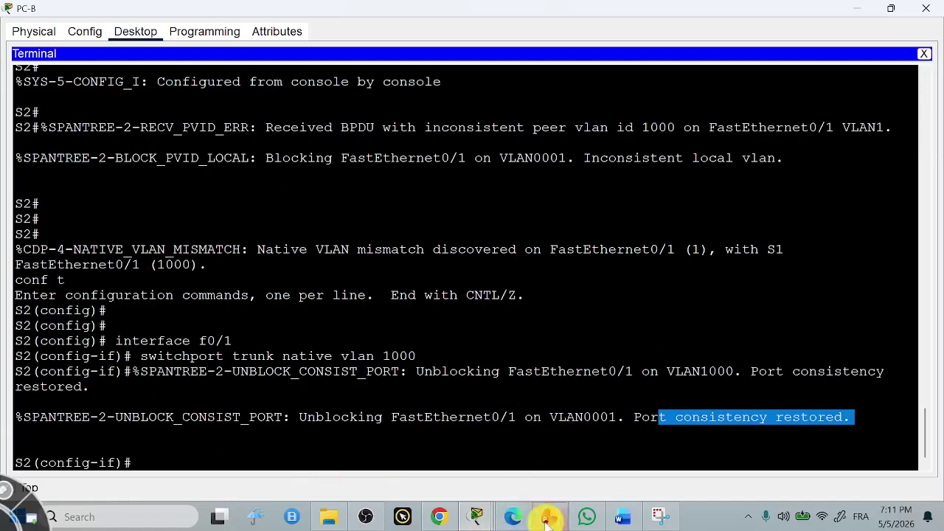
Step: Copy the show interfaces trunk command from the lab PDF in Edge and run it on S1 in PC-A's Packet Tracer terminal
left_click(509, 517)
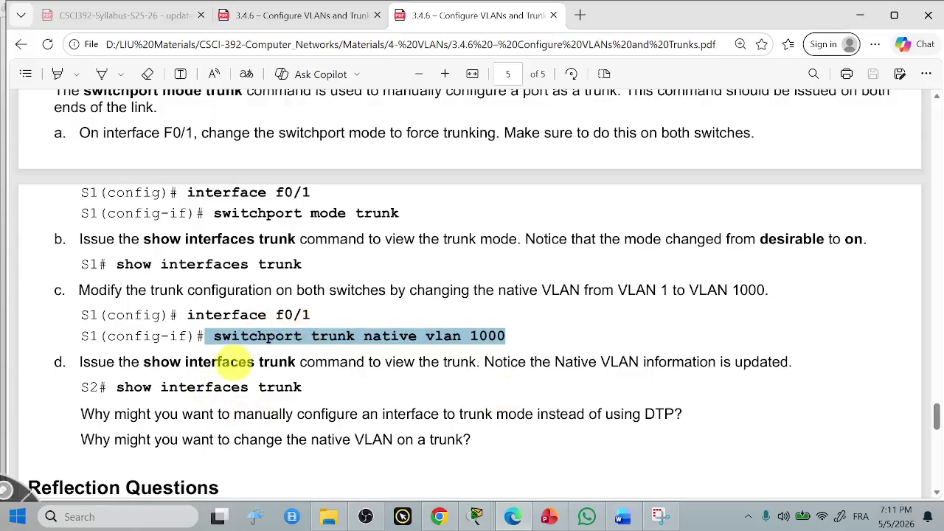
left_click_drag(143, 362, 296, 362)
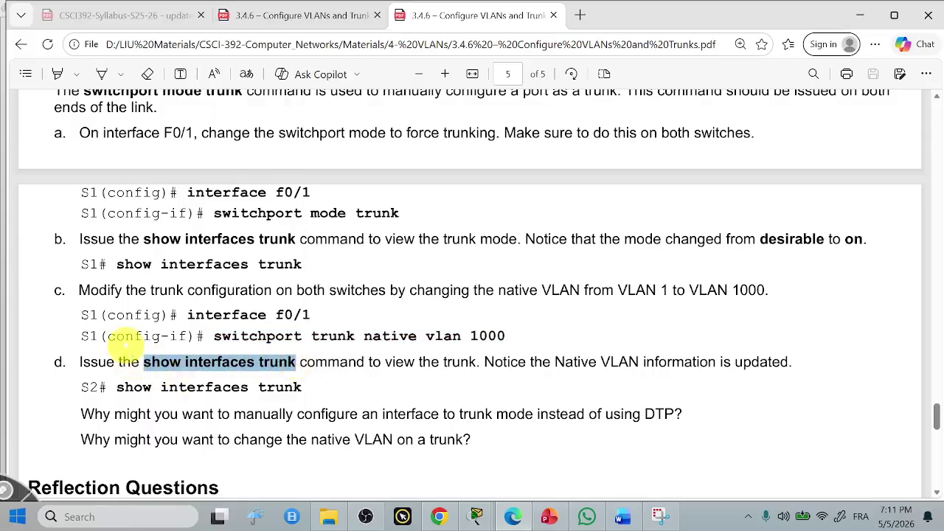
key("ctrl+c")
mouse_move(476, 516)
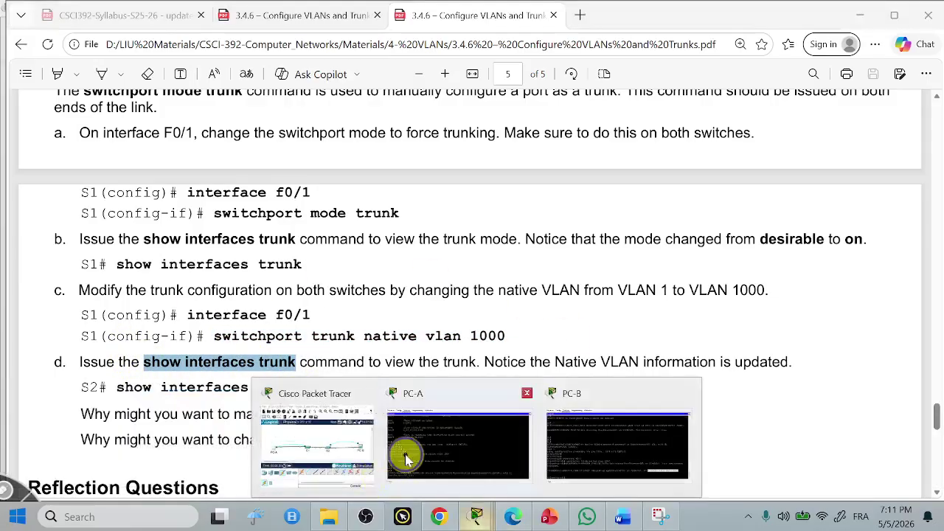
left_click(405, 458)
scroll(402, 425, "down", 1)
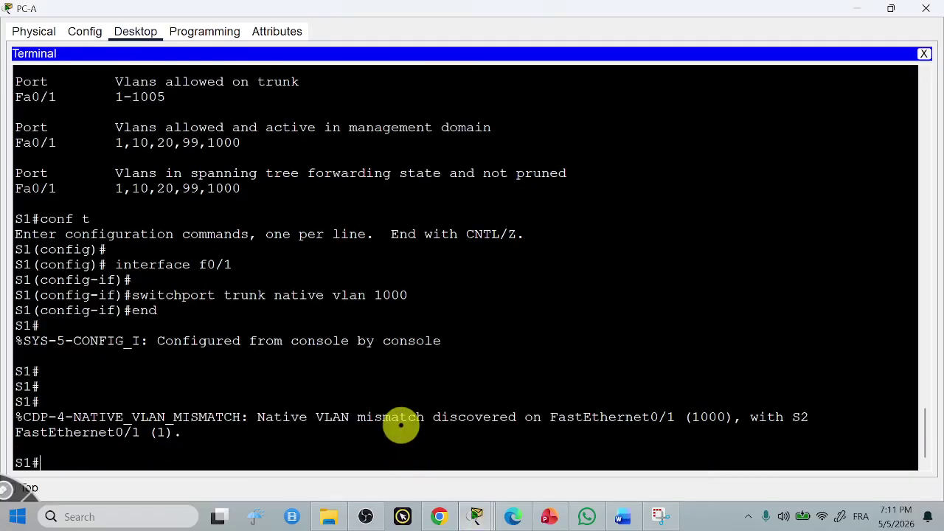
key("Return")
right_click(398, 424)
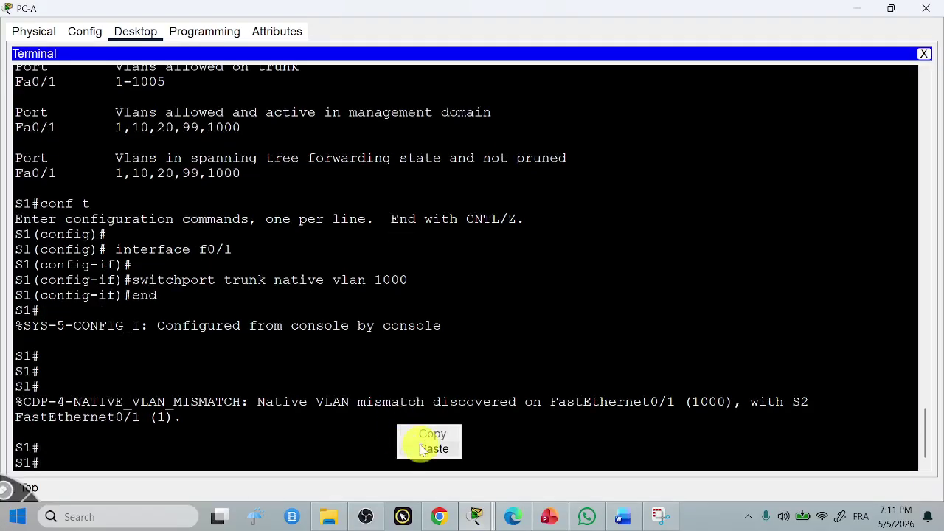
left_click(420, 446)
key("Return")
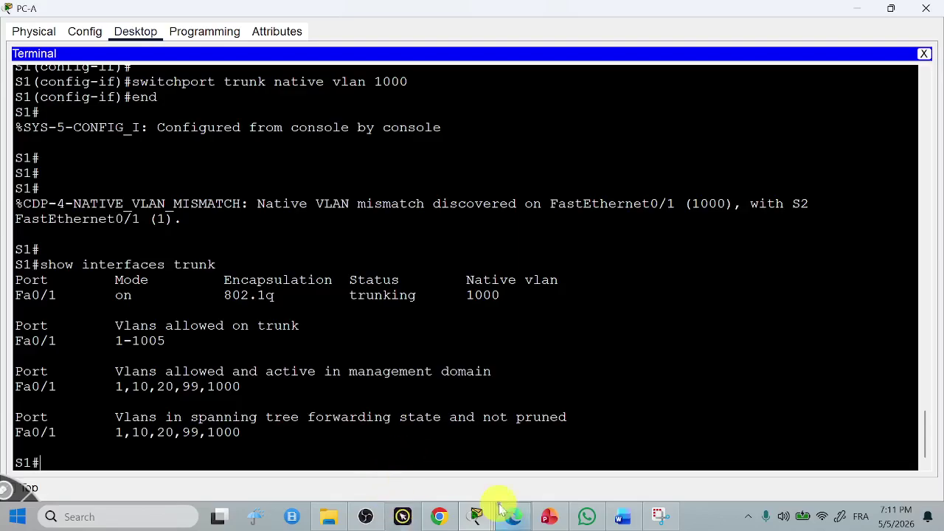
Step: Switch to PC-B's terminal, leave configuration mode on S2 with end, and run the copied show interfaces trunk command
mouse_move(484, 512)
left_click(608, 444)
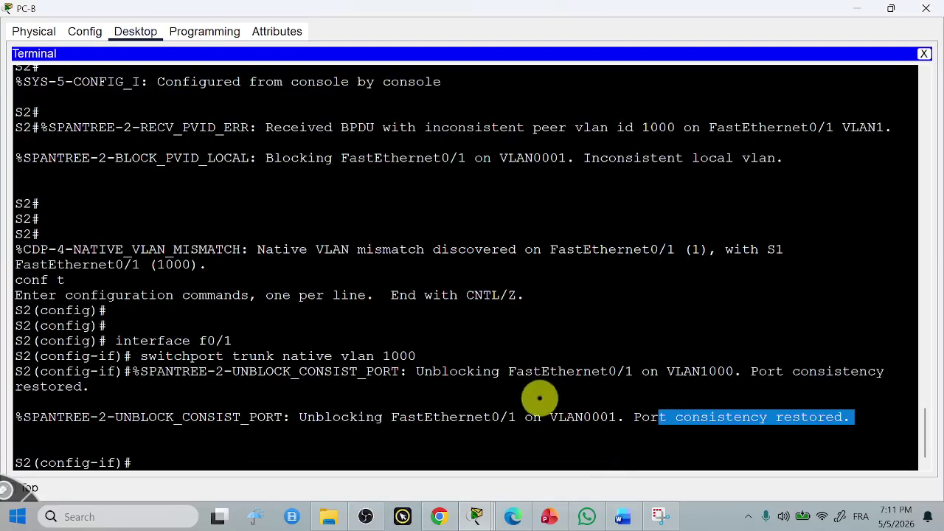
type("end")
key("Return")
key("Return")
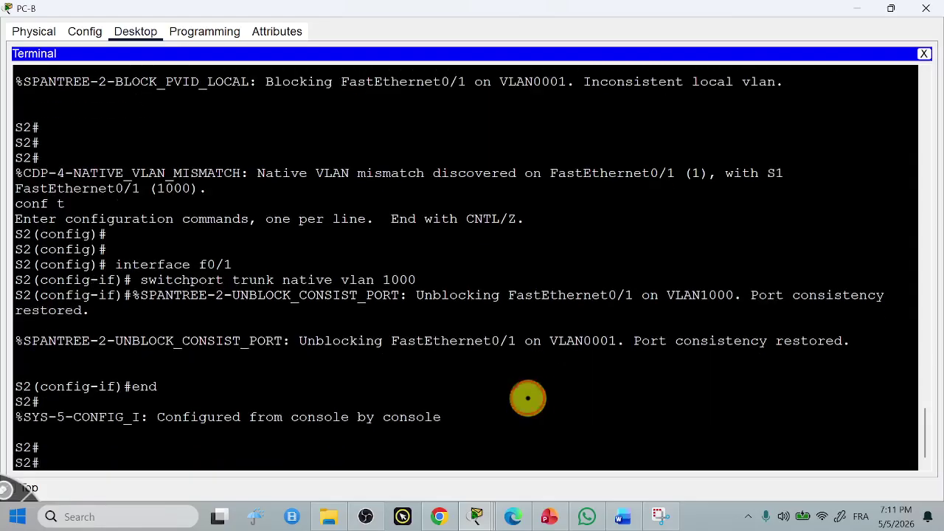
right_click(527, 398)
left_click(567, 421)
key("Return")
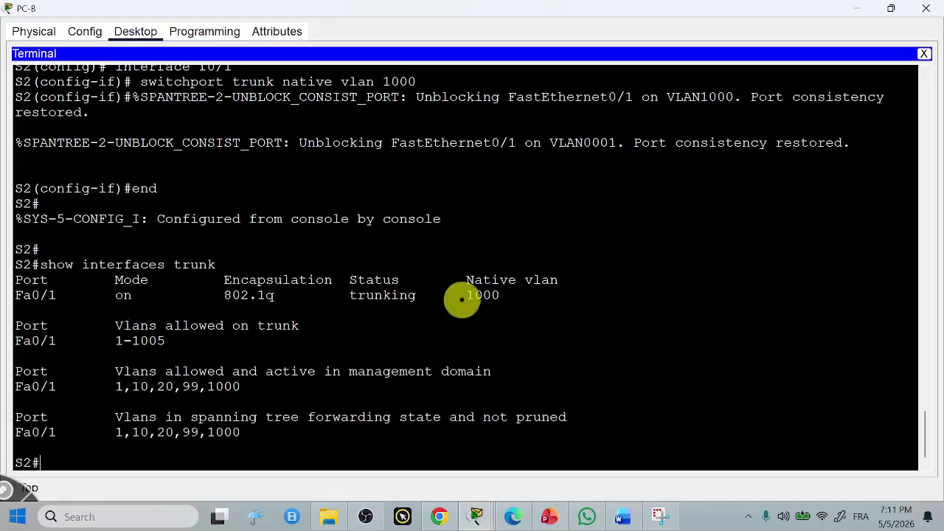
Step: Compare the native VLAN of Fa0/1 in S2's latest show interfaces trunk output with the earlier output
left_click_drag(475, 280, 501, 295)
left_click(502, 295)
scroll(500, 295, "up", 15)
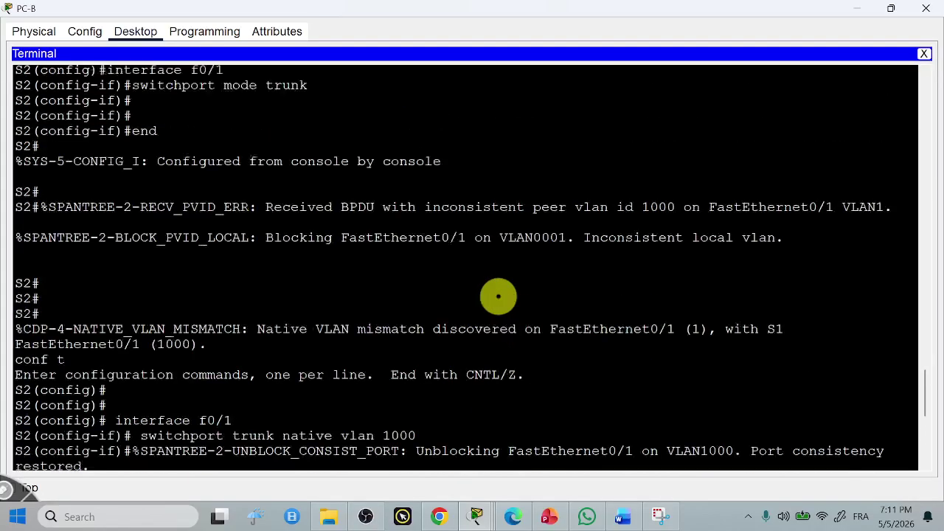
scroll(498, 295, "up", 8)
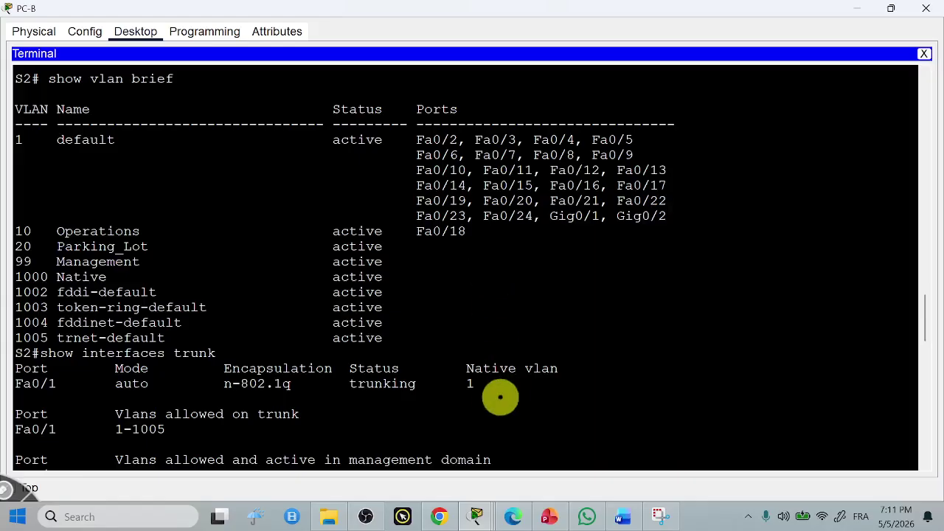
left_click(840, 482)
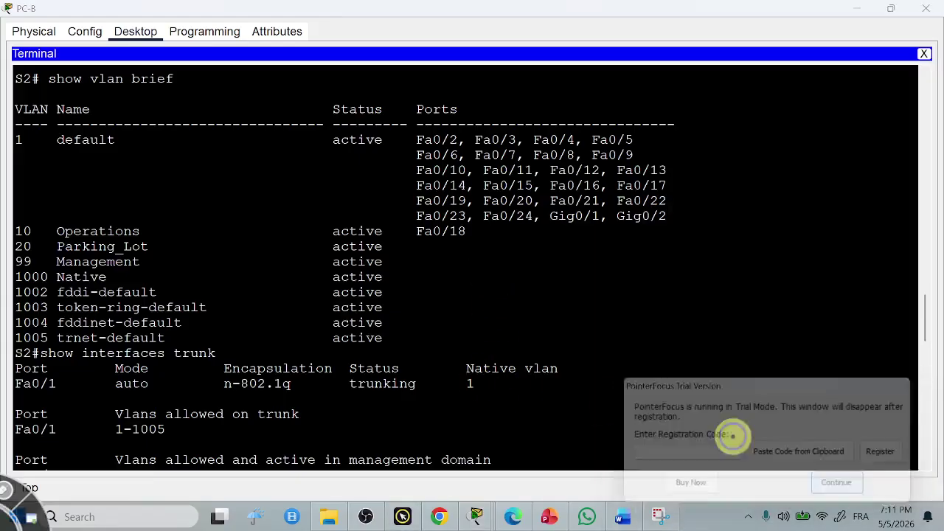
scroll(555, 336, "down", 4)
scroll(554, 336, "down", 18)
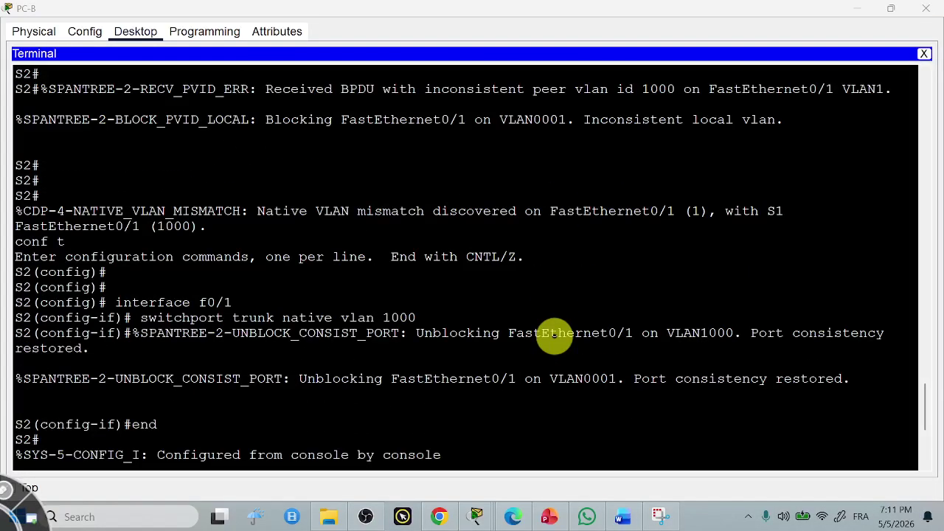
left_click_drag(466, 384, 500, 385)
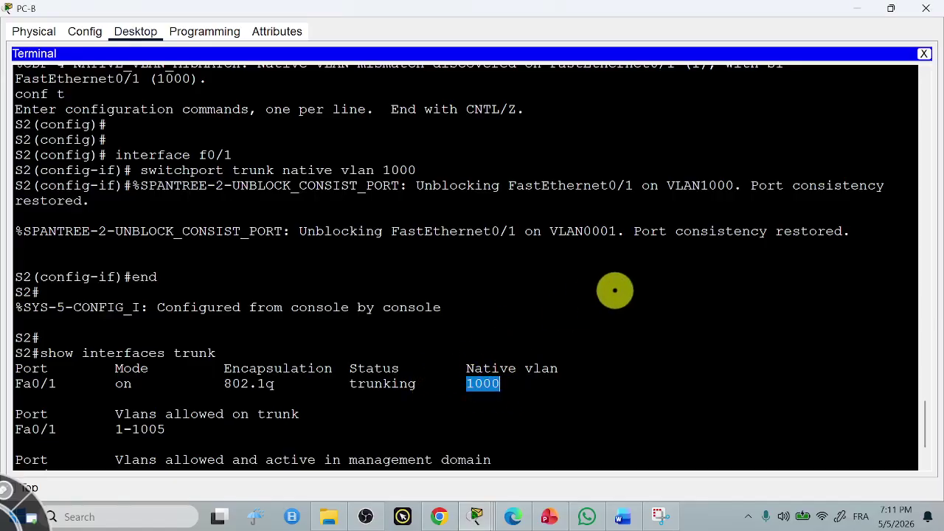
scroll(603, 299, "down", 2)
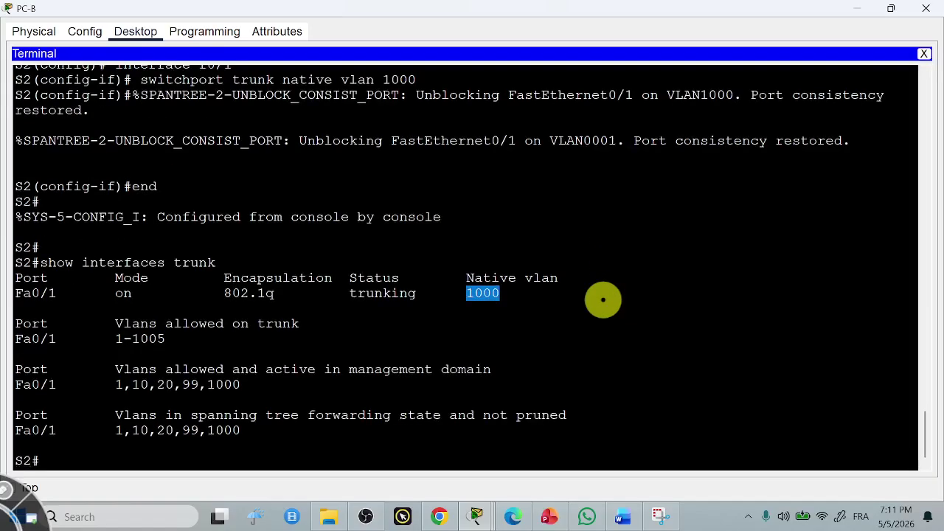
Step: Switch to PC-A's terminal and compare Fa0/1's native VLAN in S1's latest and earlier show interfaces trunk outputs
mouse_move(475, 513)
left_click(442, 450)
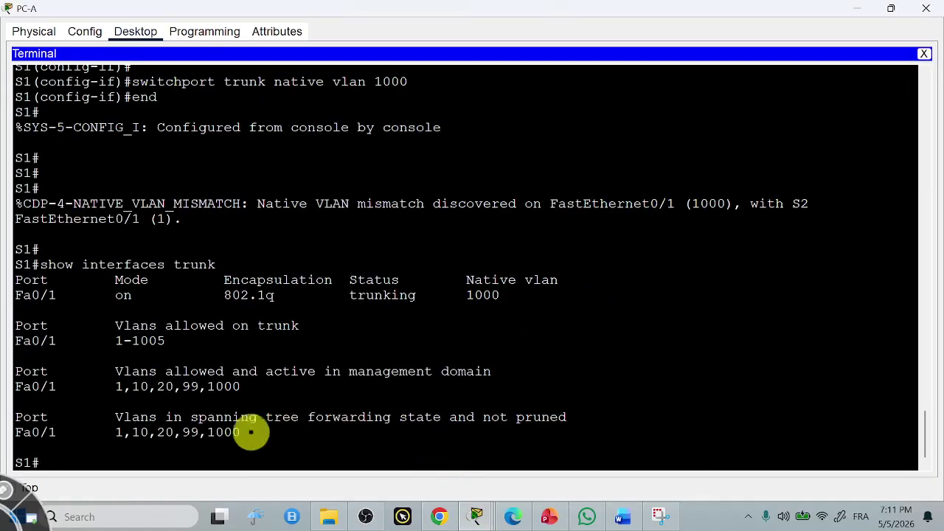
left_click_drag(458, 293, 509, 295)
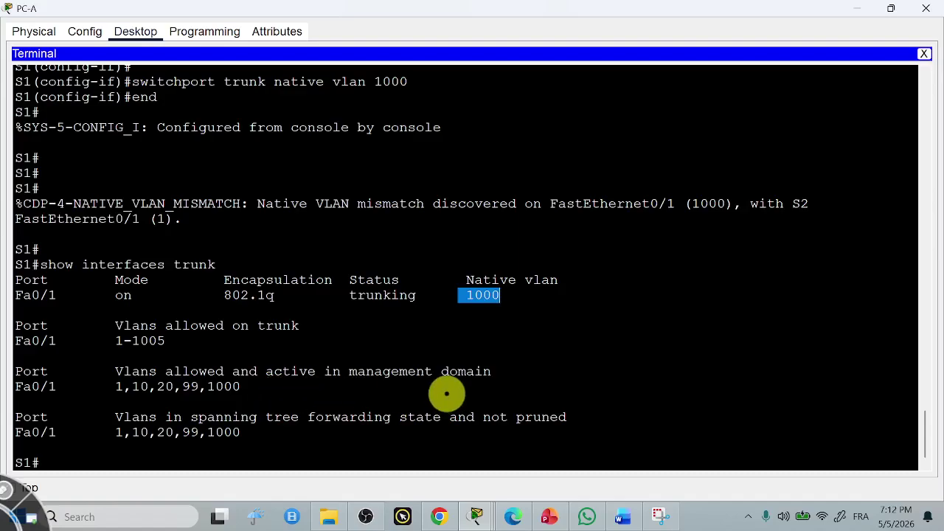
scroll(446, 393, "up", 10)
left_click_drag(458, 252, 476, 253)
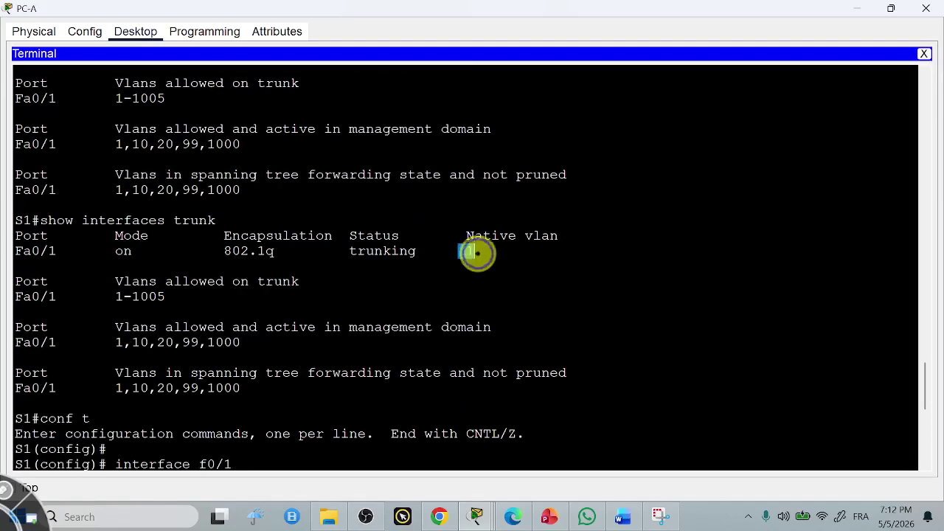
scroll(528, 311, "down", 5)
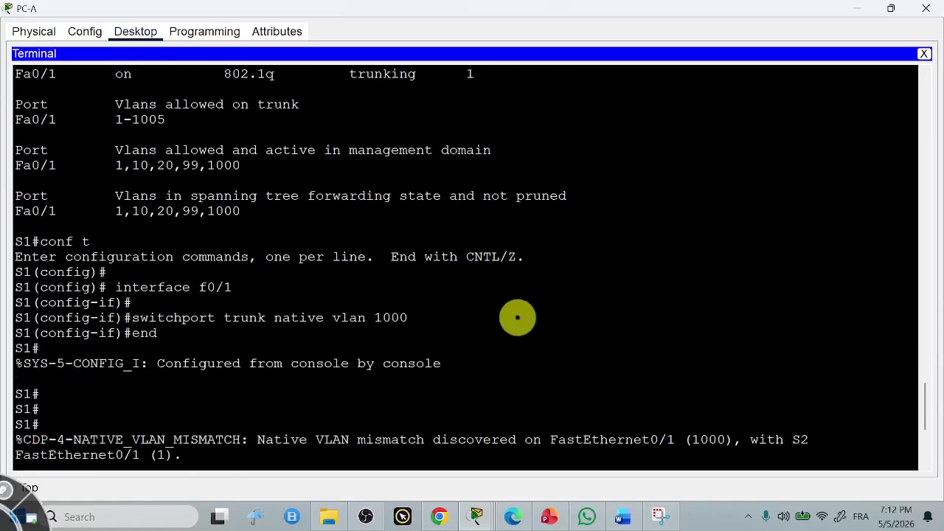
scroll(516, 317, "down", 2)
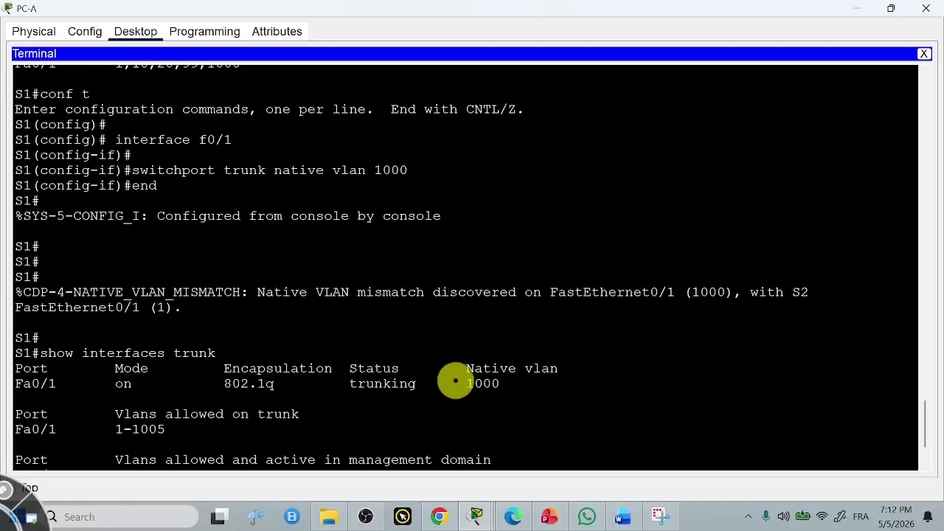
left_click_drag(504, 383, 466, 383)
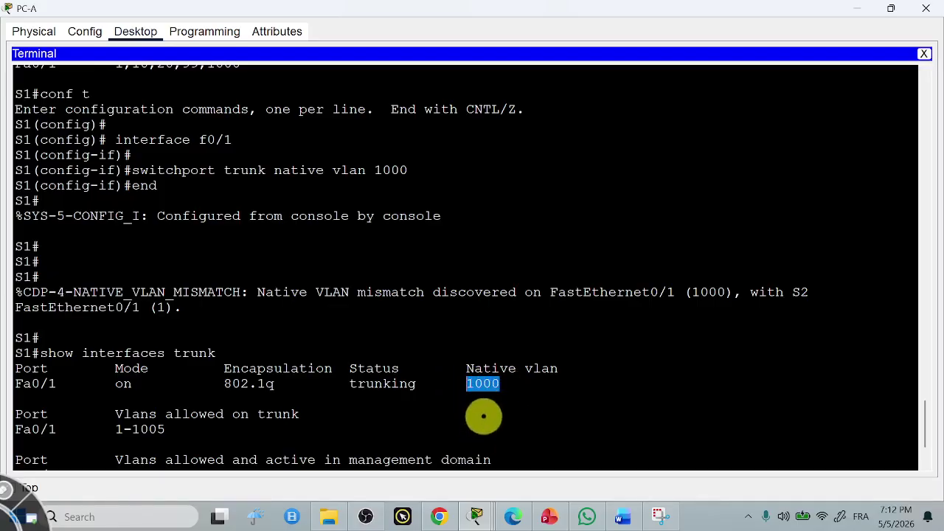
scroll(484, 414, "down", 2)
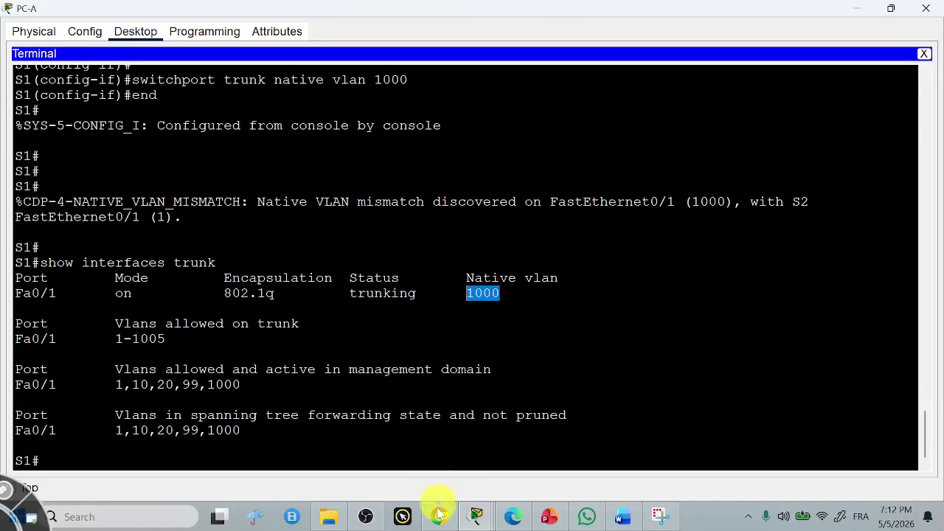
Step: Return to the lab PDF in Edge and highlight the question about manually configuring trunk mode instead of using DTP
left_click(518, 515)
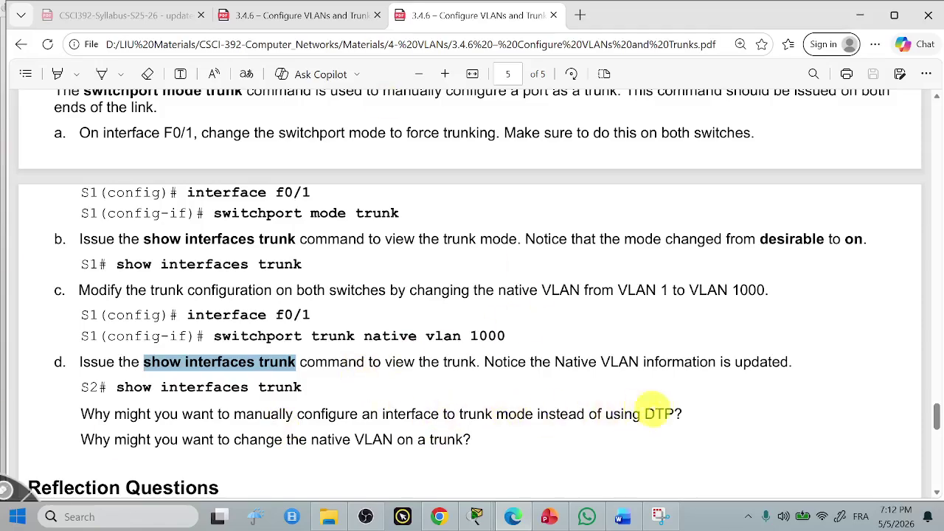
left_click_drag(685, 415, 42, 417)
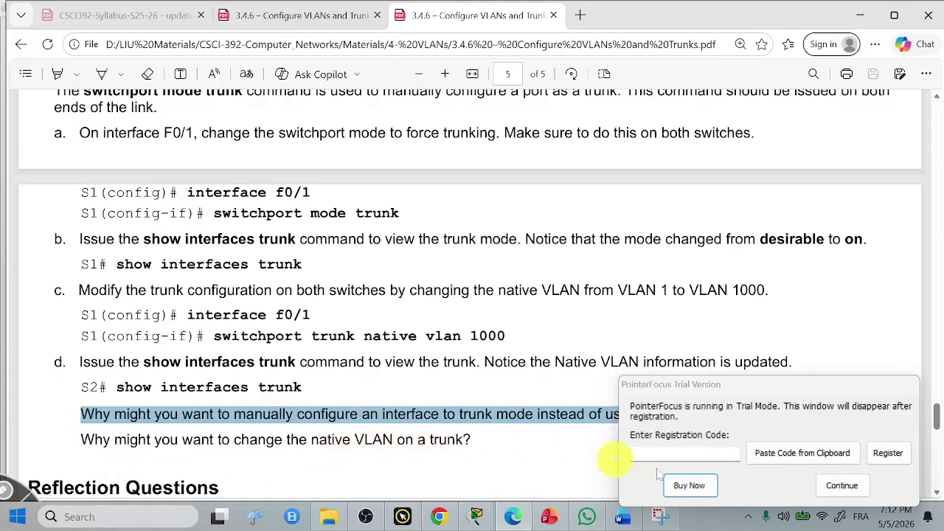
left_click(829, 493)
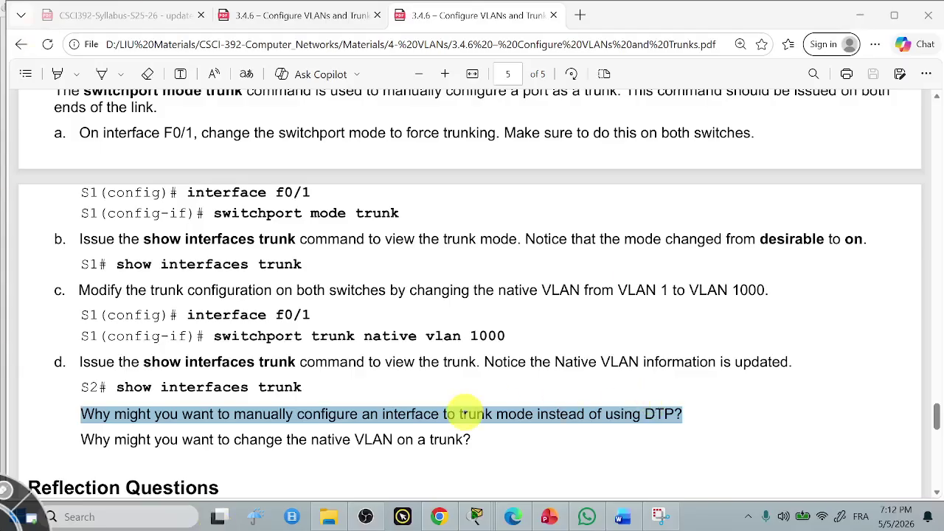
Step: Switch to the lab solutions document in Word, maximize it, and find the question "Why manual trunk instead of DTP?"
left_click(620, 516)
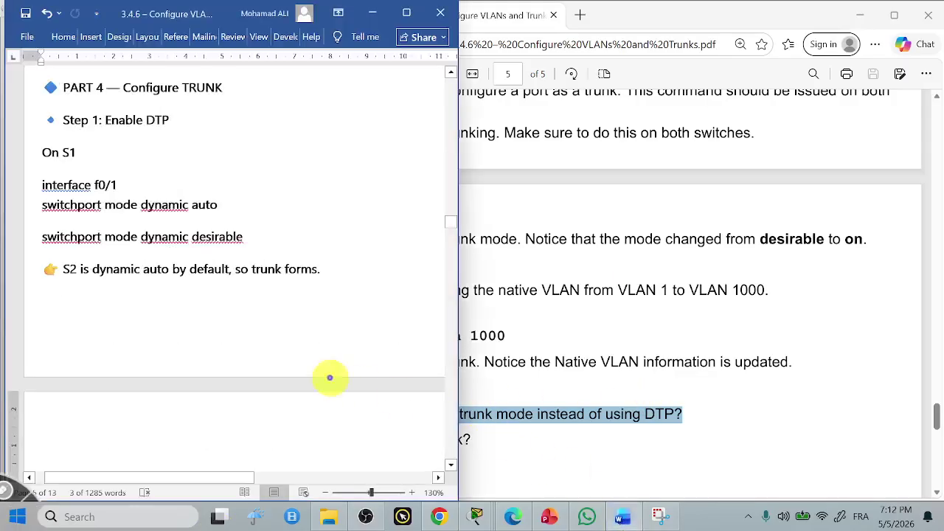
left_click(406, 12)
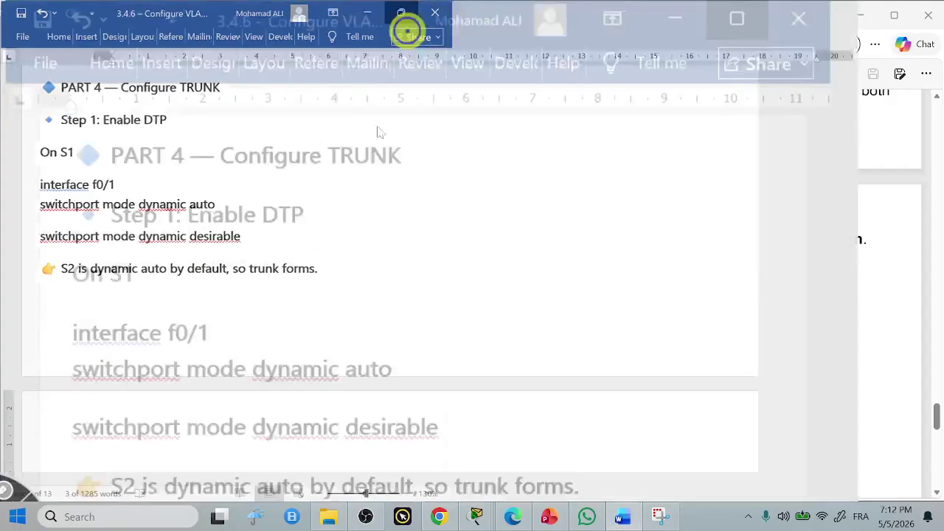
scroll(462, 362, "down", 5)
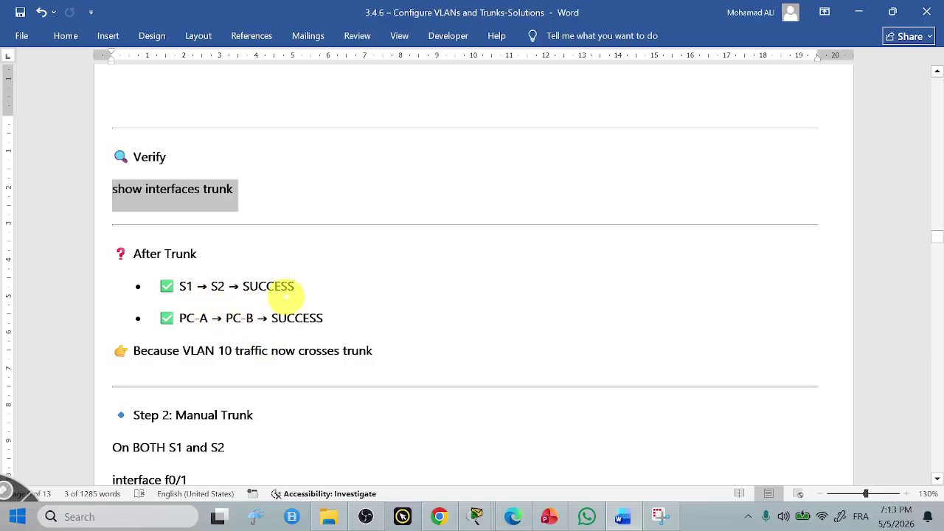
scroll(284, 295, "down", 1)
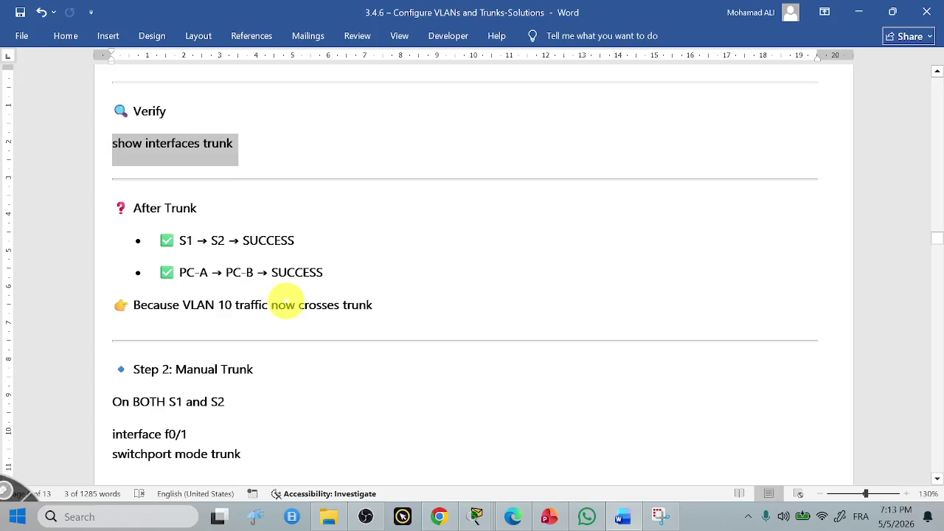
scroll(286, 300, "down", 2)
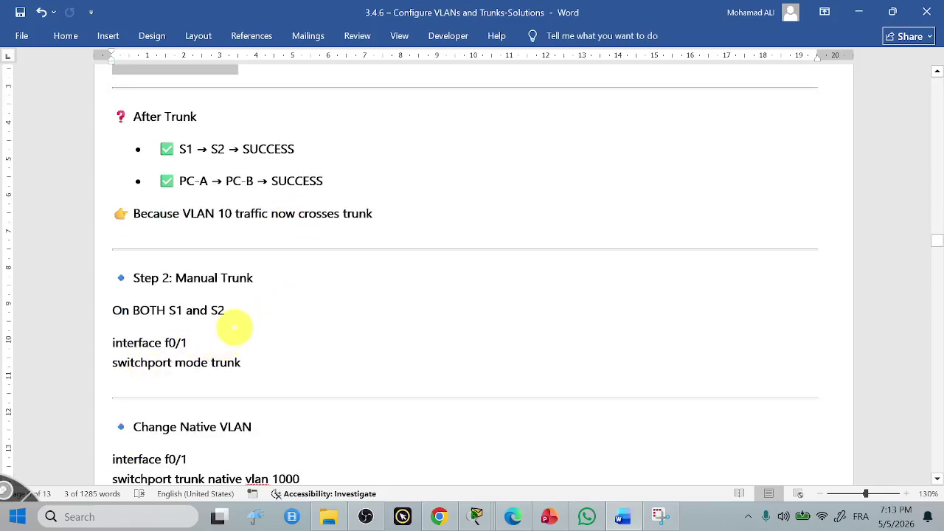
scroll(234, 328, "down", 3)
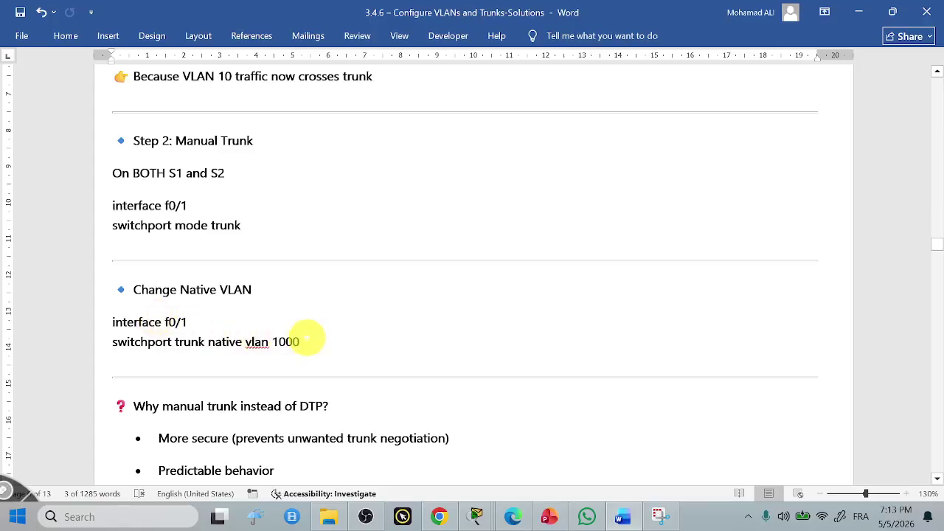
scroll(307, 337, "down", 2)
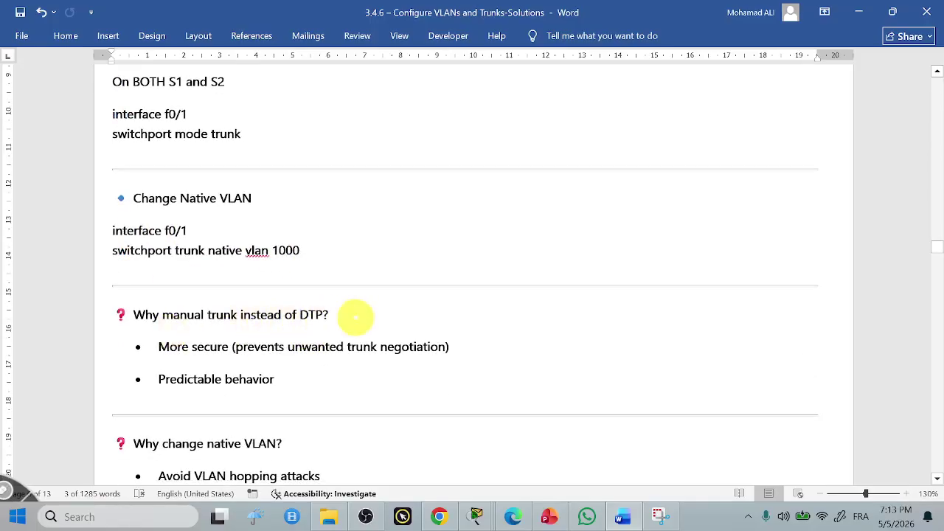
left_click_drag(356, 317, 120, 317)
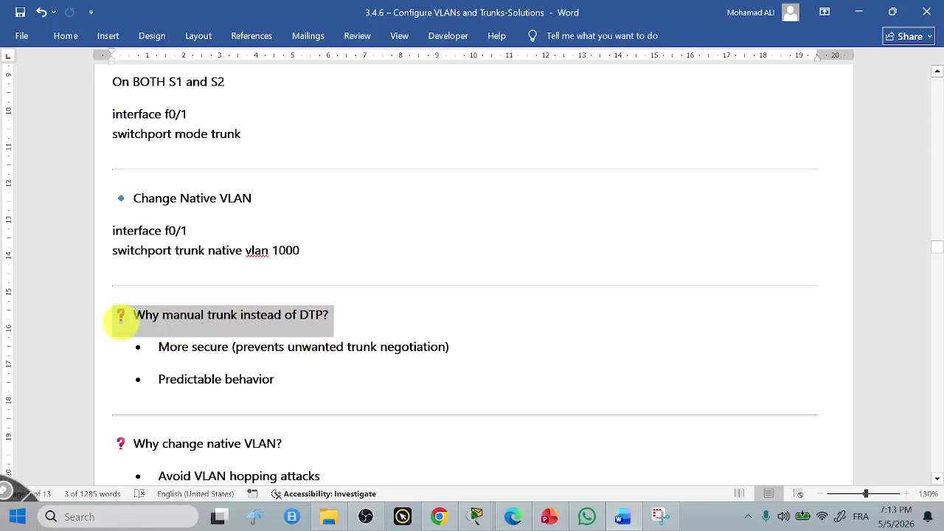
left_click(241, 316)
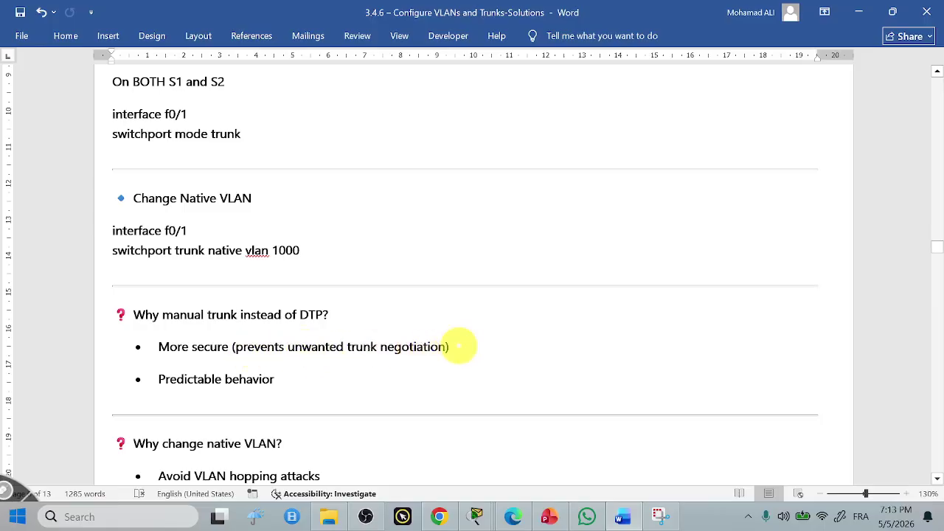
Step: Highlight the two answers on manual trunking, first the security point and the predictable behavior point after it, dismissing the PointerFocus trial notice
left_click_drag(452, 344, 158, 344)
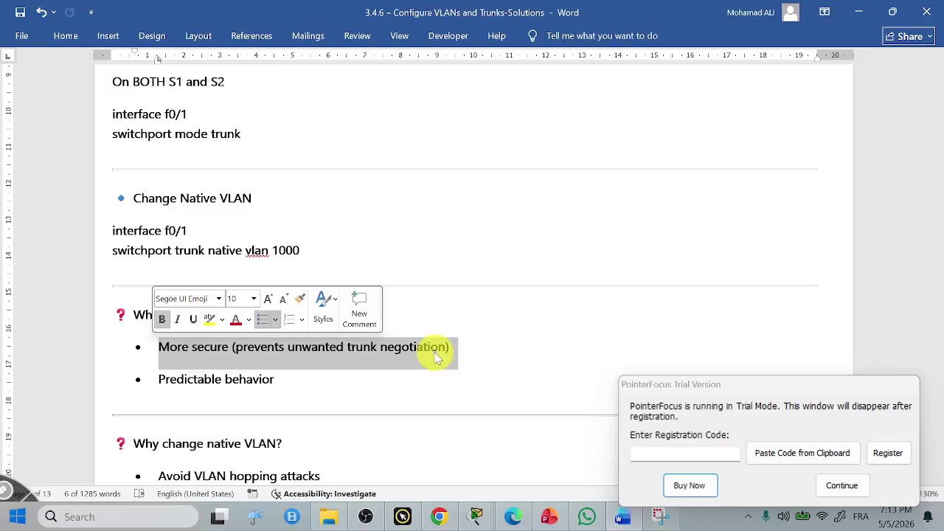
left_click(842, 485)
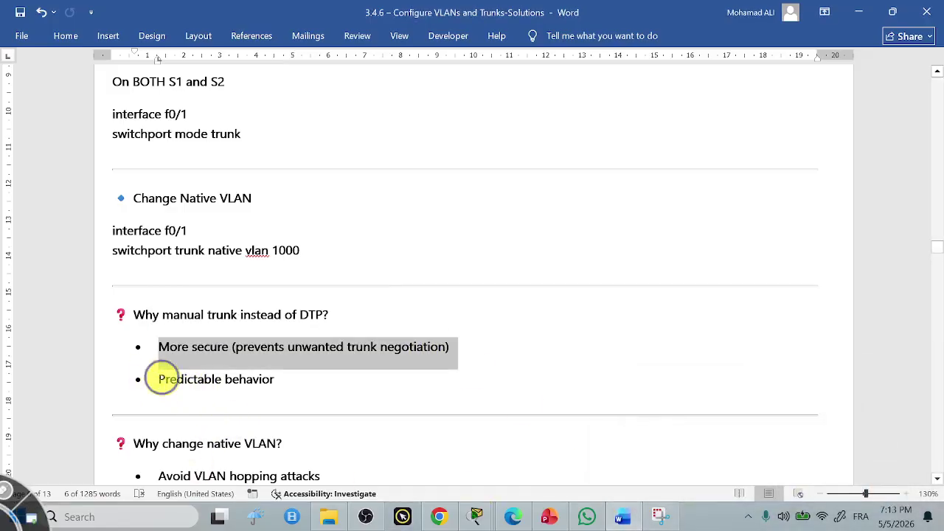
left_click_drag(162, 379, 280, 376)
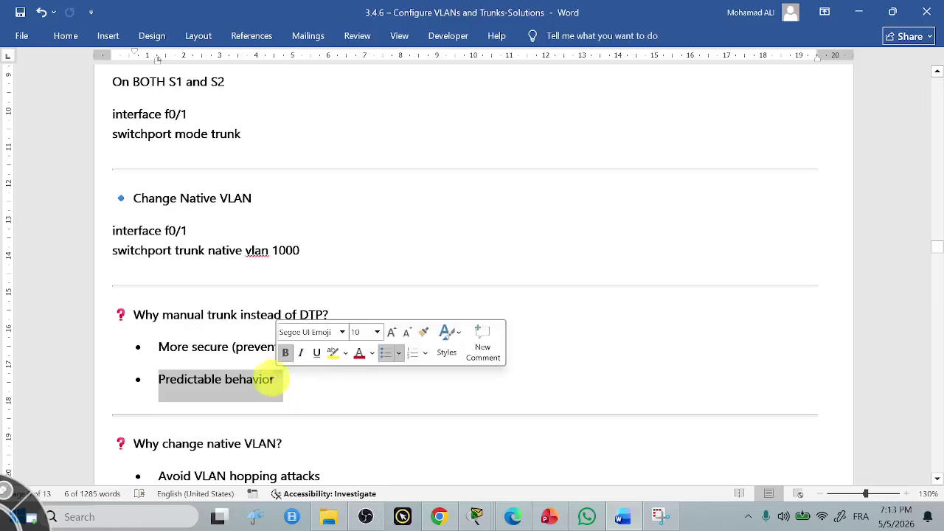
left_click(322, 384)
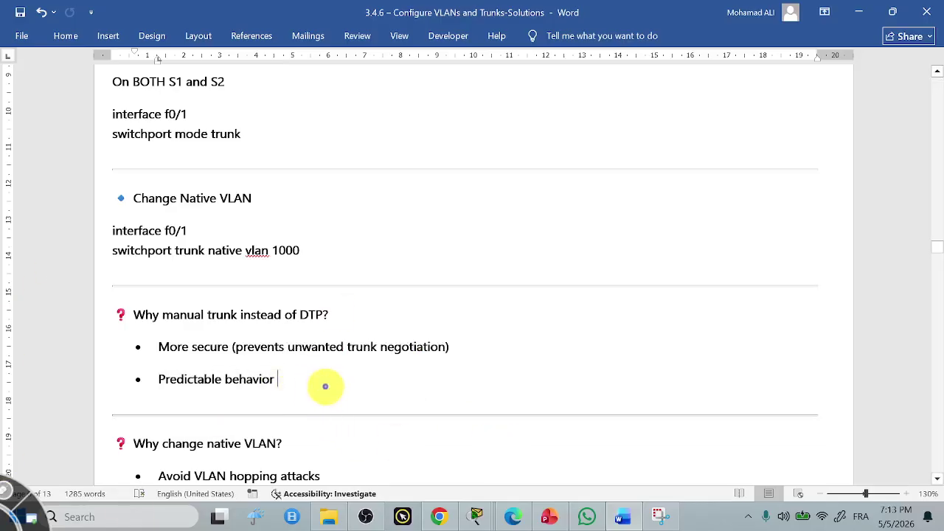
Step: Review the answers under "Why change native VLAN?" in the solutions document, highlighting that question
scroll(327, 386, "down", 1)
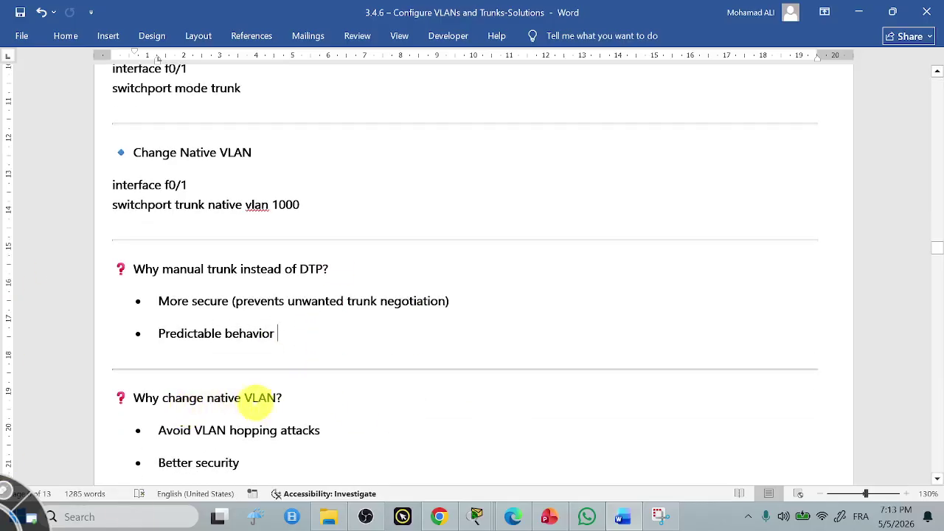
left_click_drag(312, 398, 143, 398)
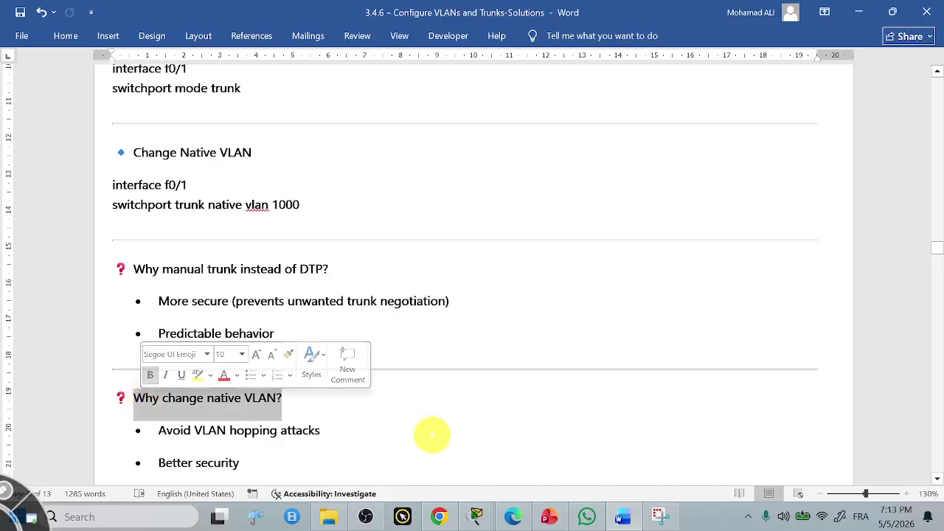
scroll(432, 436, "down", 1)
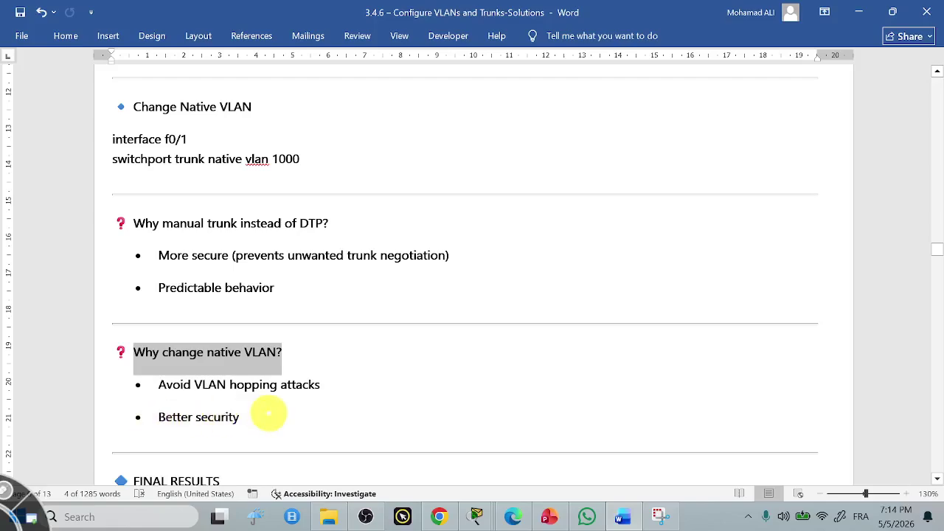
left_click(268, 413)
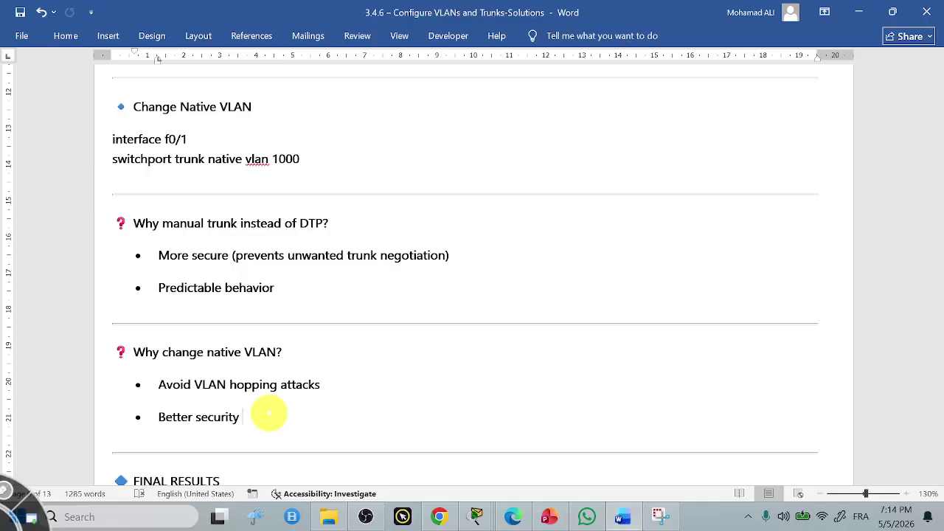
left_click_drag(289, 352, 137, 351)
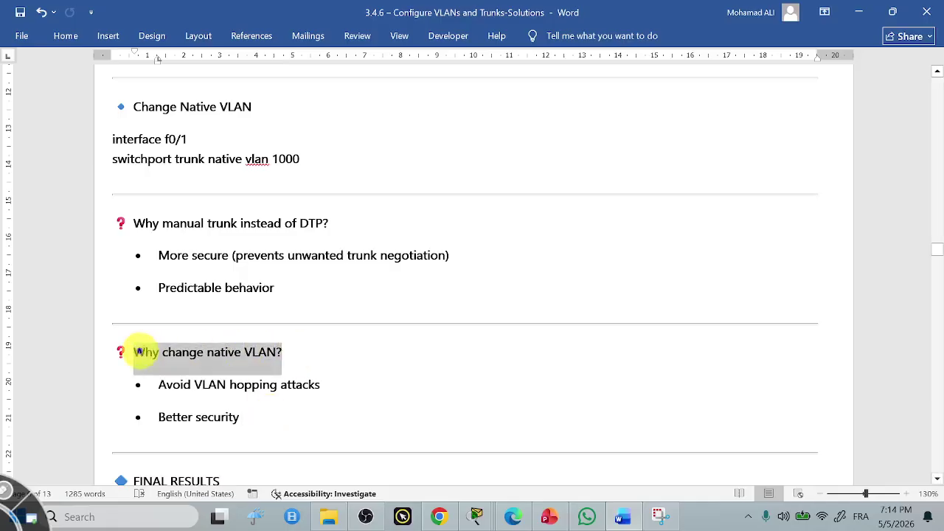
left_click_drag(305, 354, 100, 352)
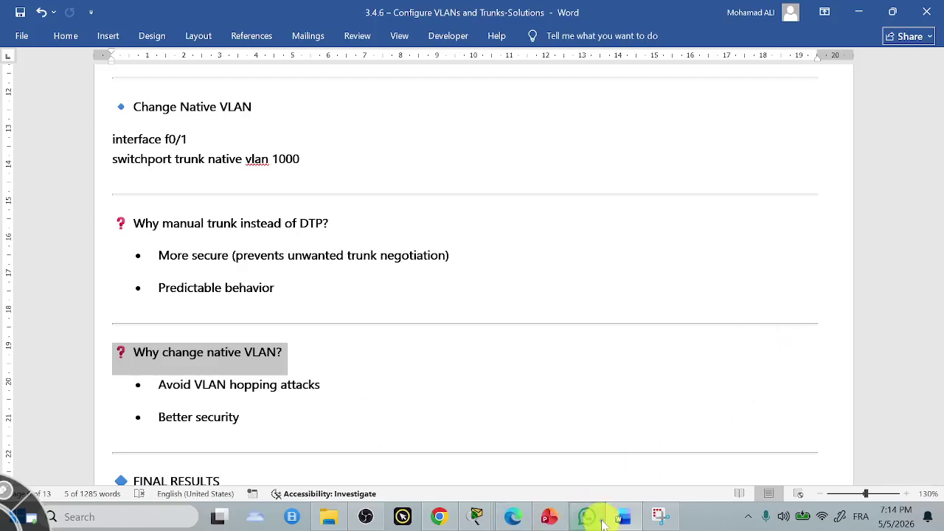
Step: Start a ping command on S1 in PC-A's terminal, and copy S2's address 192.168.1.12 from the addressing table PDF in Edge
mouse_move(476, 516)
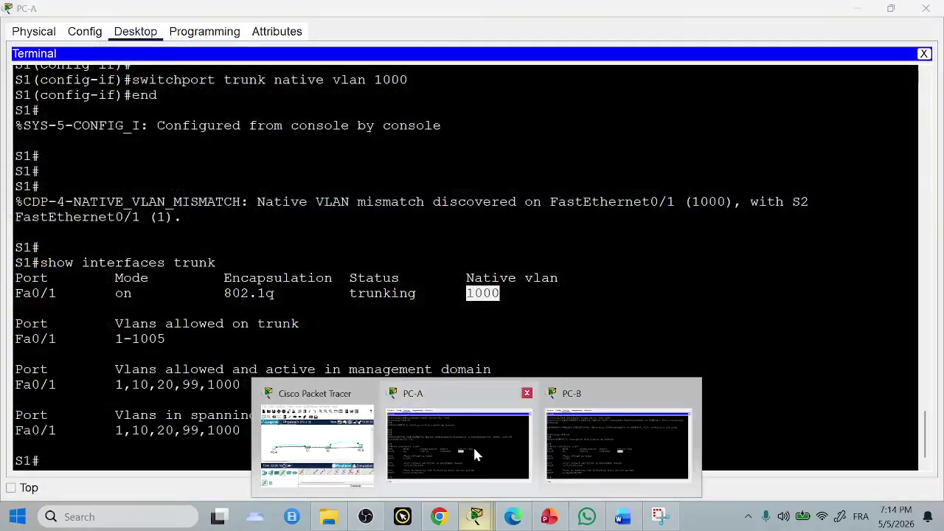
left_click(473, 445)
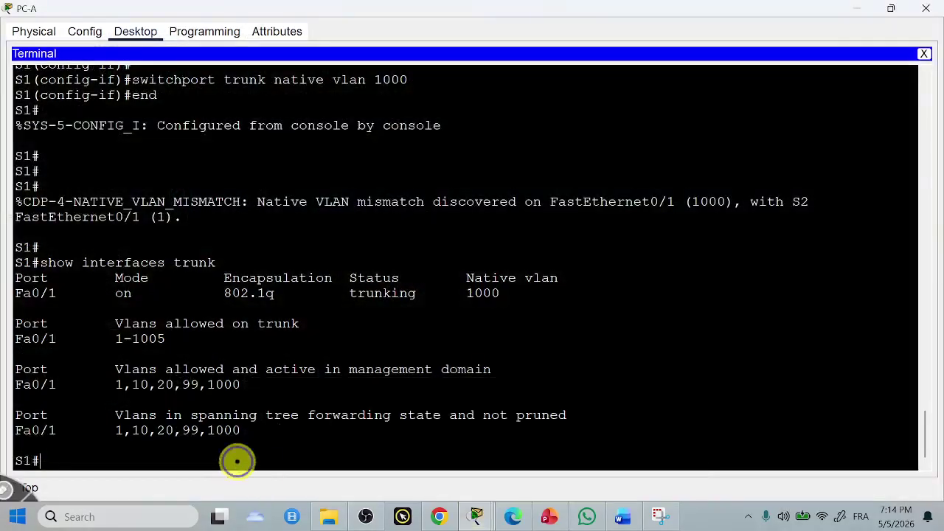
type("ping")
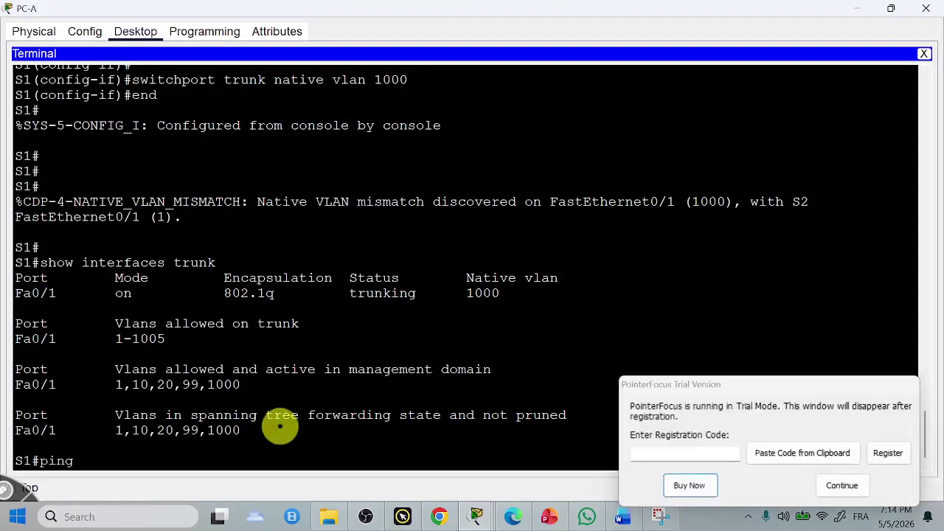
left_click(842, 486)
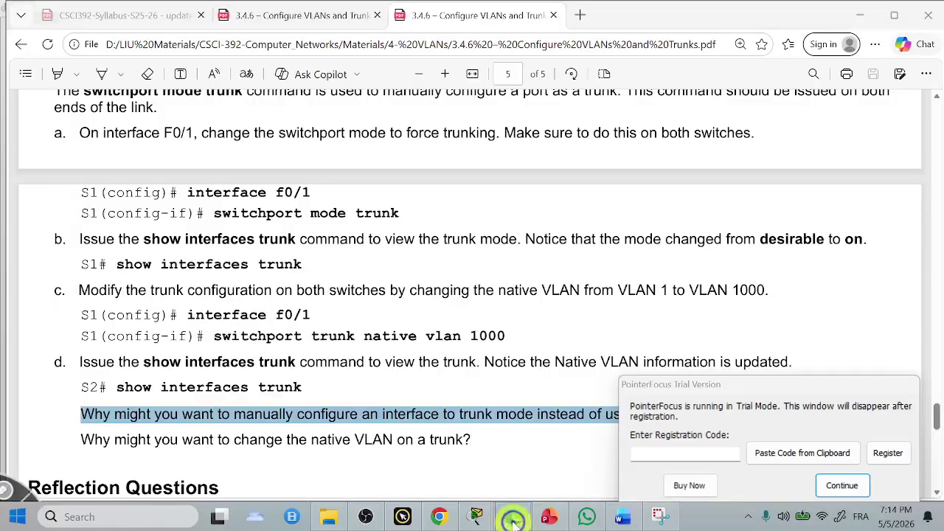
left_click(513, 517)
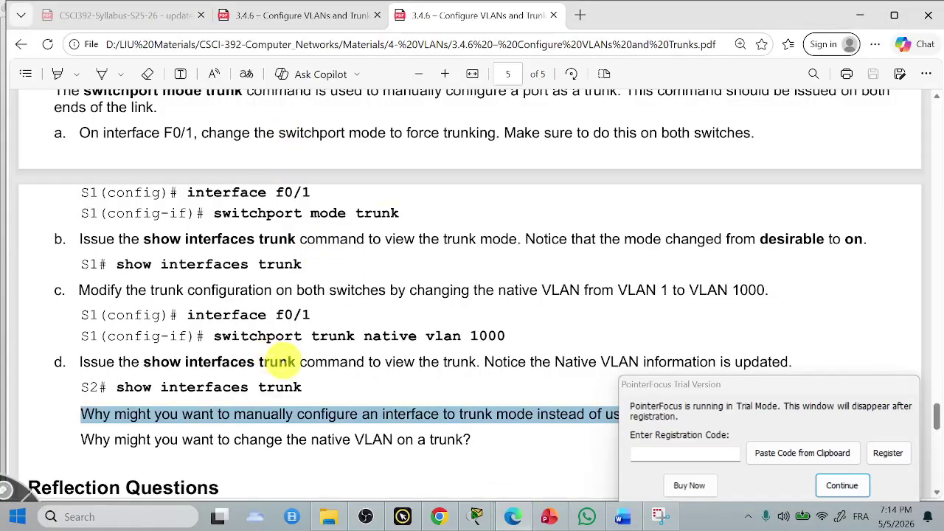
left_click(302, 13)
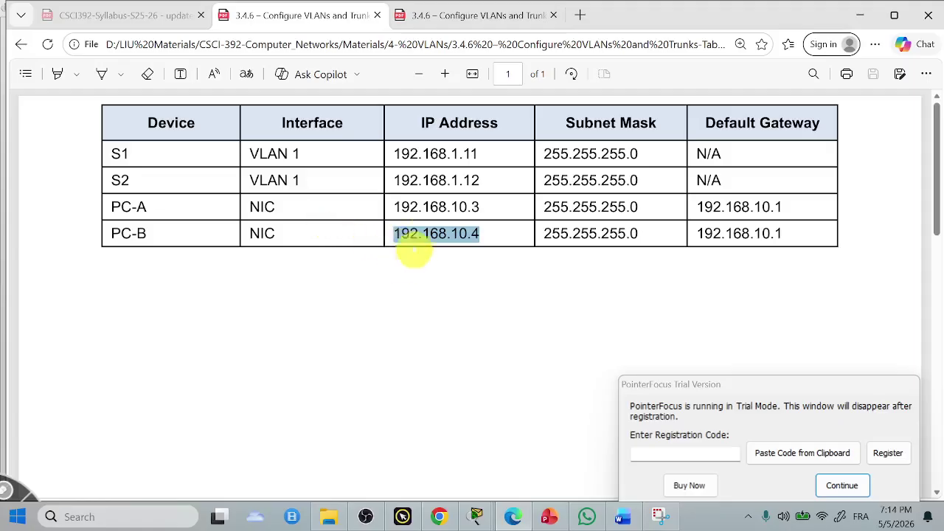
left_click_drag(488, 180, 356, 183)
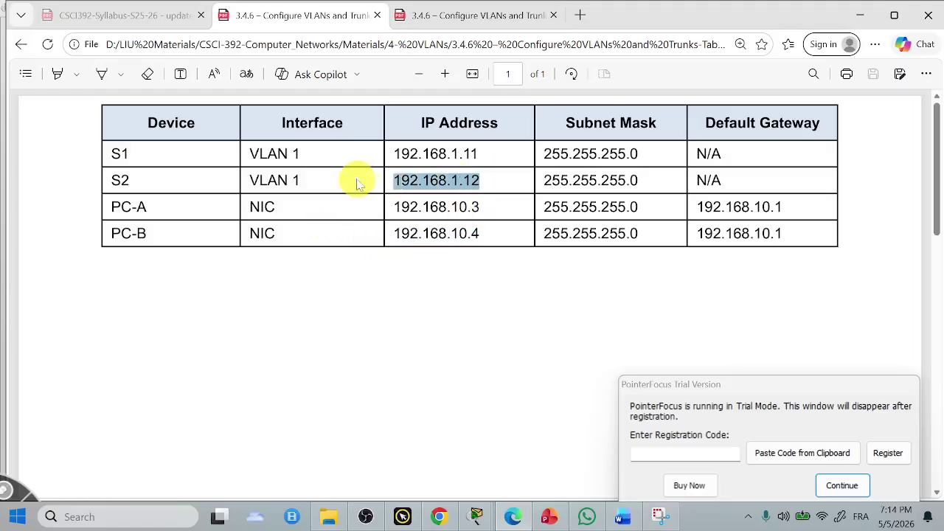
key("ctrl+c")
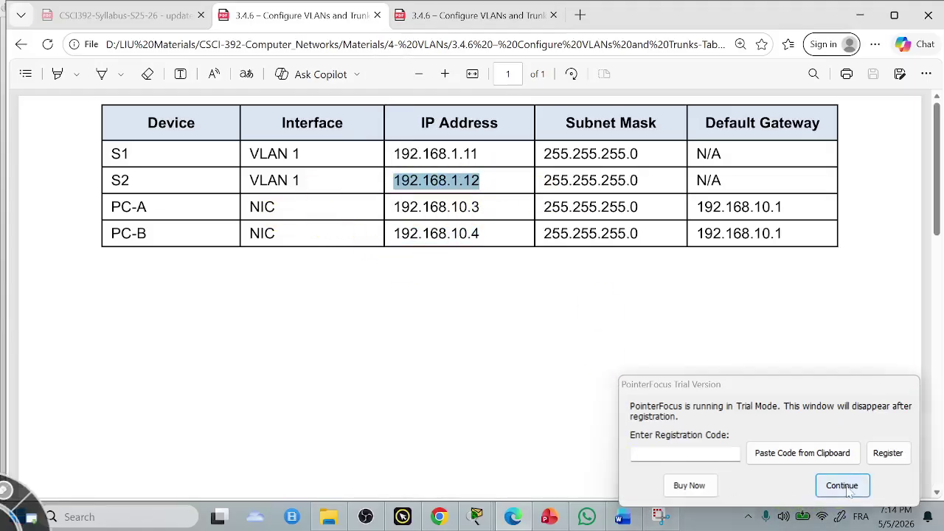
Step: Return to PC-A's terminal in Packet Tracer and run ping 192.168.1.12 from S1 with the copied address
left_click(841, 485)
mouse_move(476, 516)
left_click(414, 438)
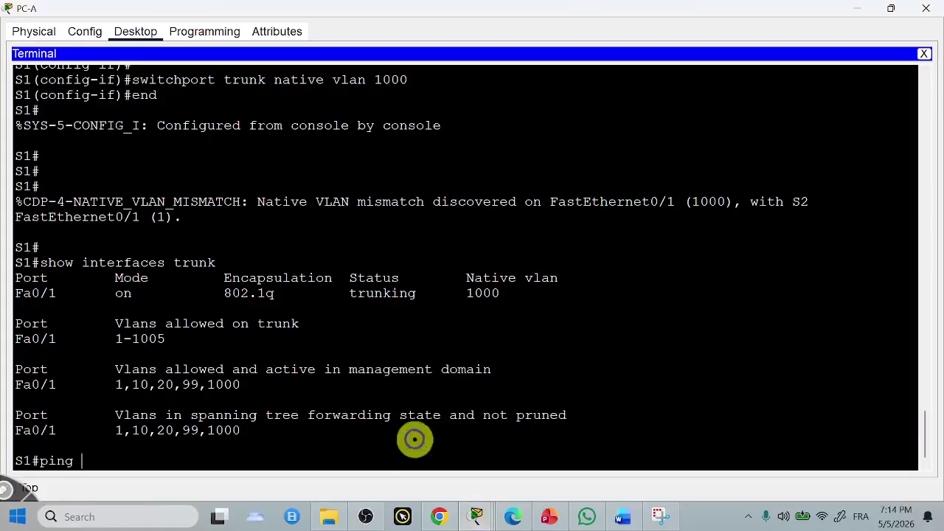
right_click(407, 444)
left_click(415, 461)
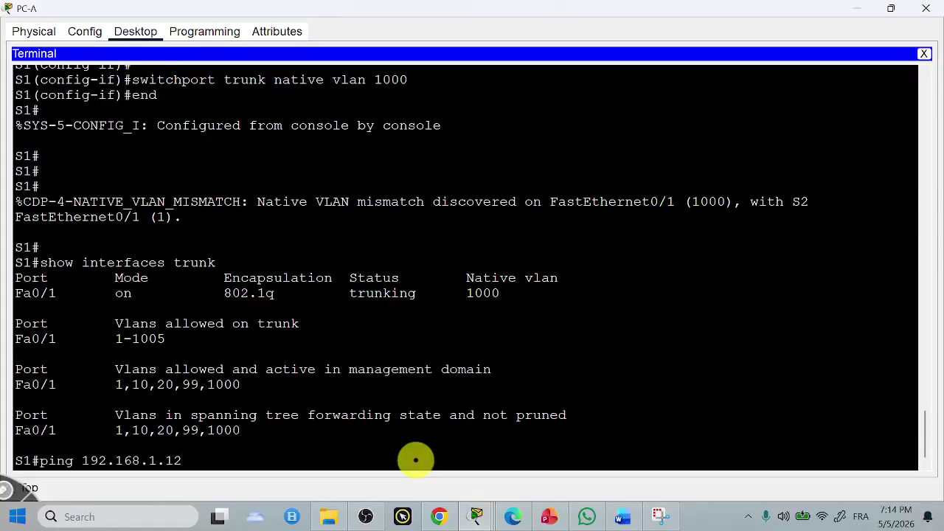
key("Return")
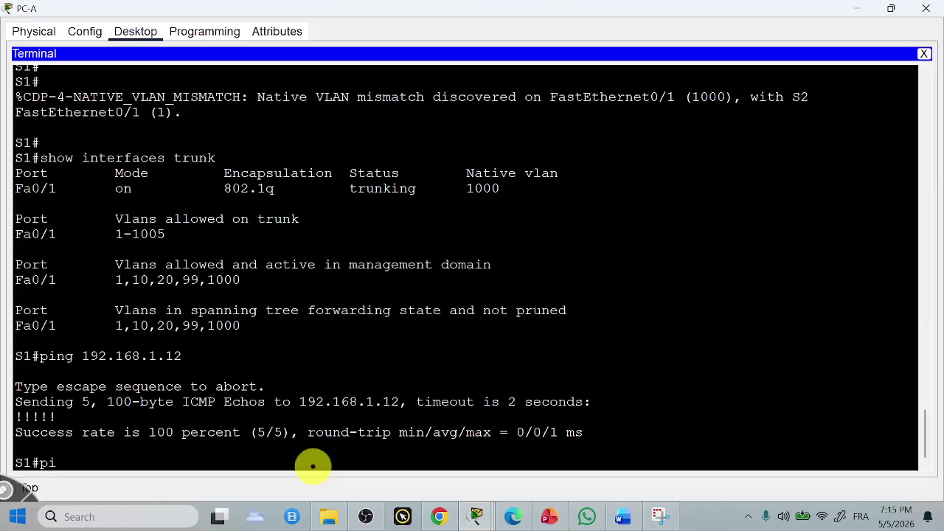
Step: Switch to Edge and copy S1's address 192.168.1.11 from the addressing table PDF
left_click(513, 516)
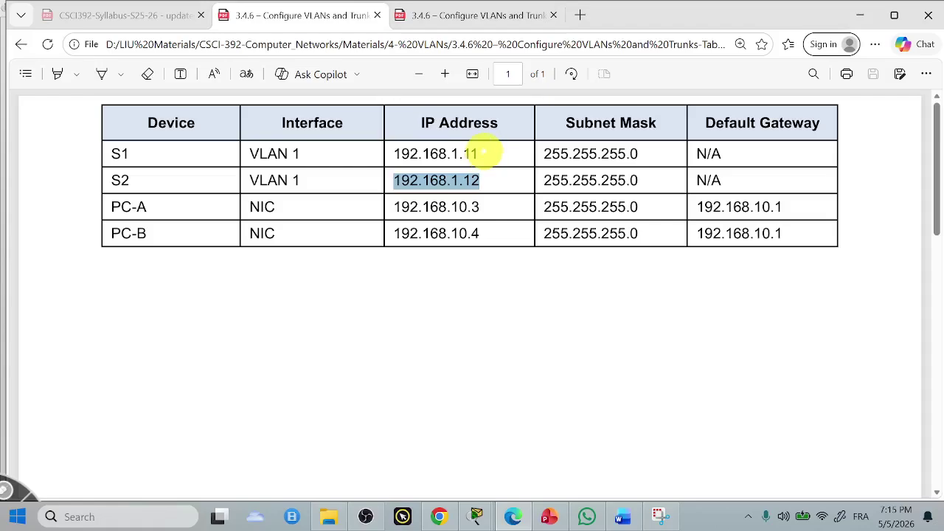
mouse_move(477, 153)
left_mouse_down()
mouse_move(394, 152)
mouse_move(492, 151)
left_mouse_up()
left_click(412, 189)
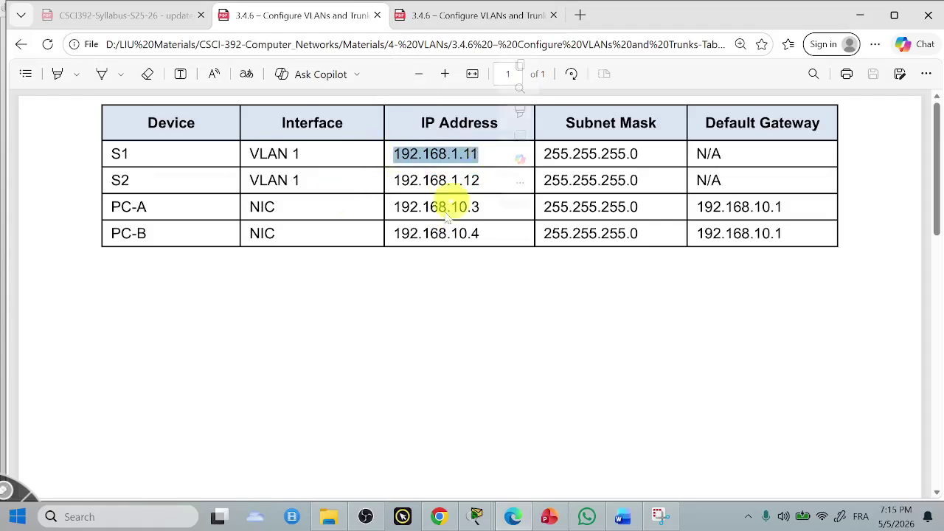
key("ctrl+c")
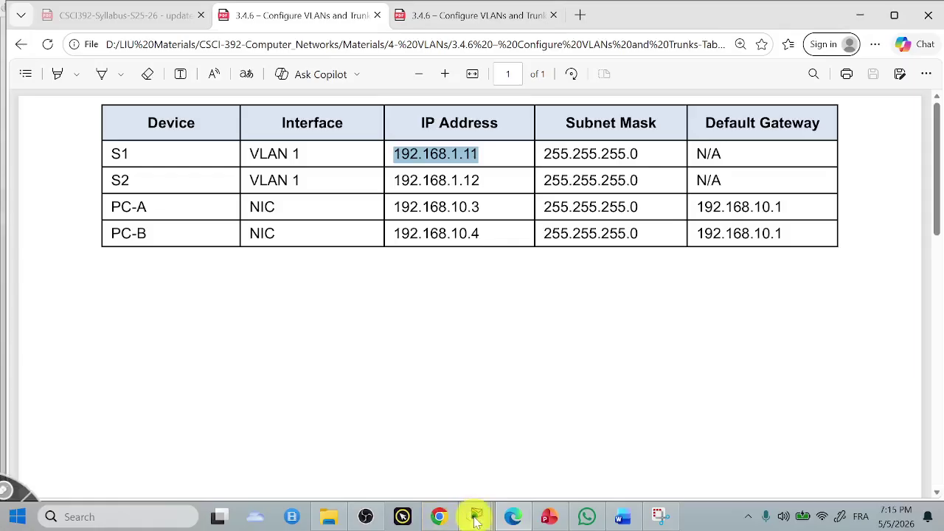
Step: Return to PC-A's terminal in Packet Tracer and run ping 192.168.1.11 from S1 with the copied address
mouse_move(476, 514)
left_click(438, 385)
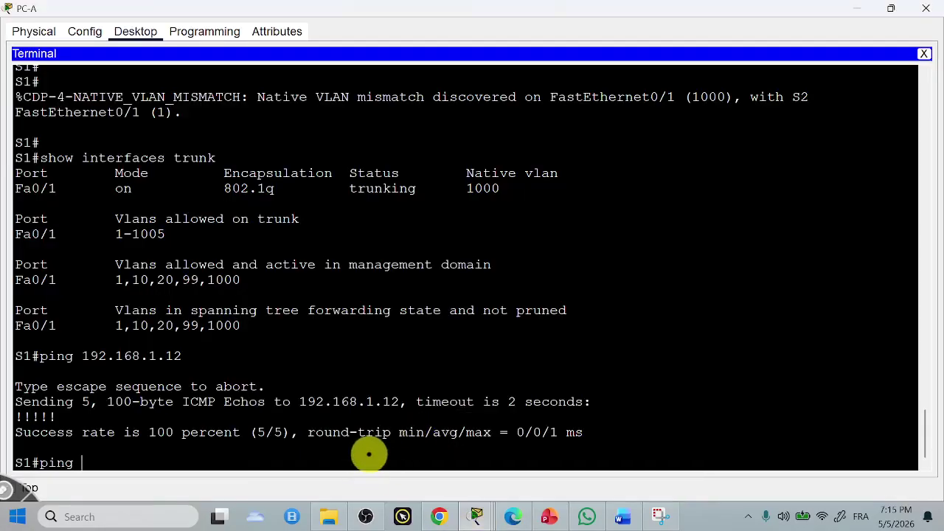
right_click(369, 452)
left_click(400, 475)
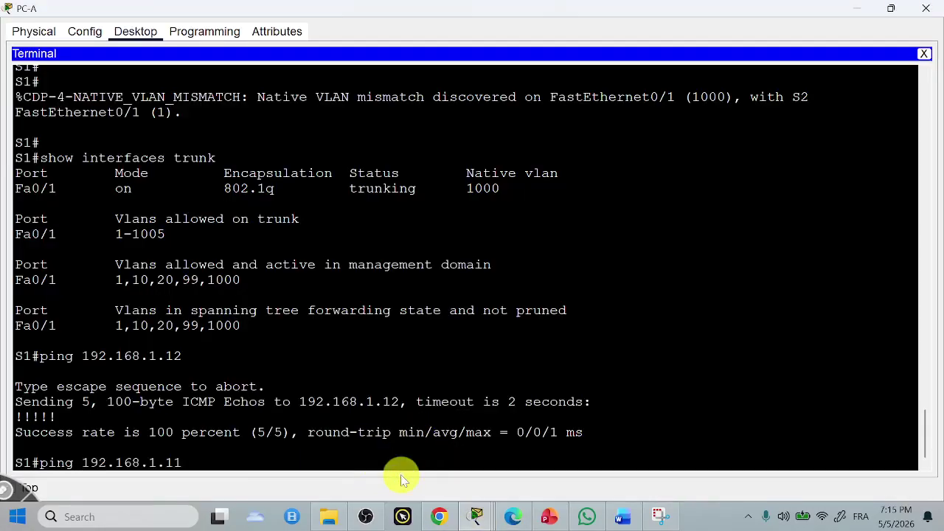
key("Return")
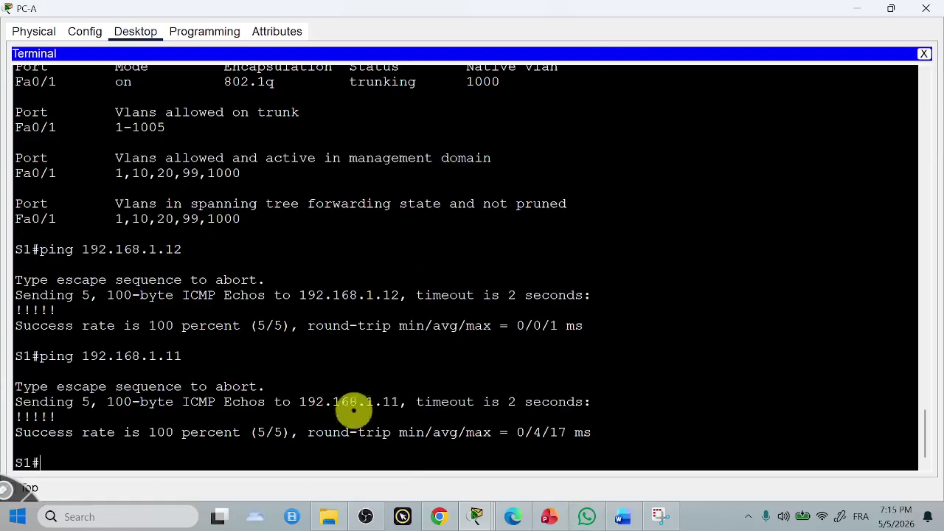
Step: Copy S2's address 192.168.1.12 from the addressing table in Edge and open a remote session to it from S1 in PC-A's terminal
left_click(514, 519)
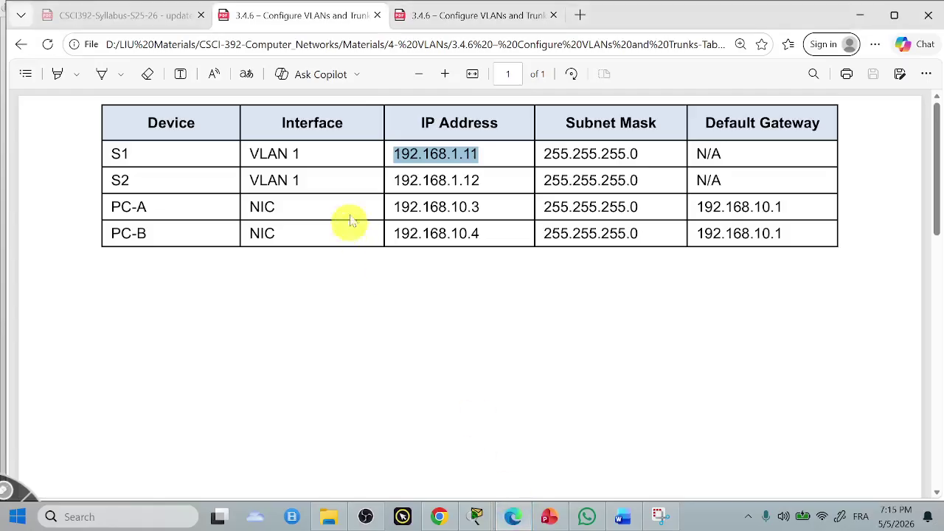
left_click_drag(480, 183, 399, 182)
key("ctrl+c")
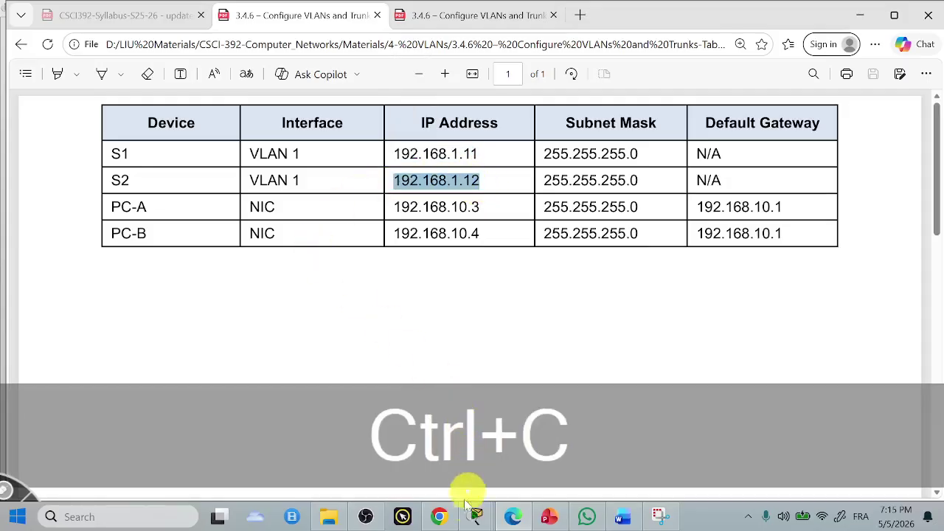
mouse_move(477, 516)
left_click(441, 452)
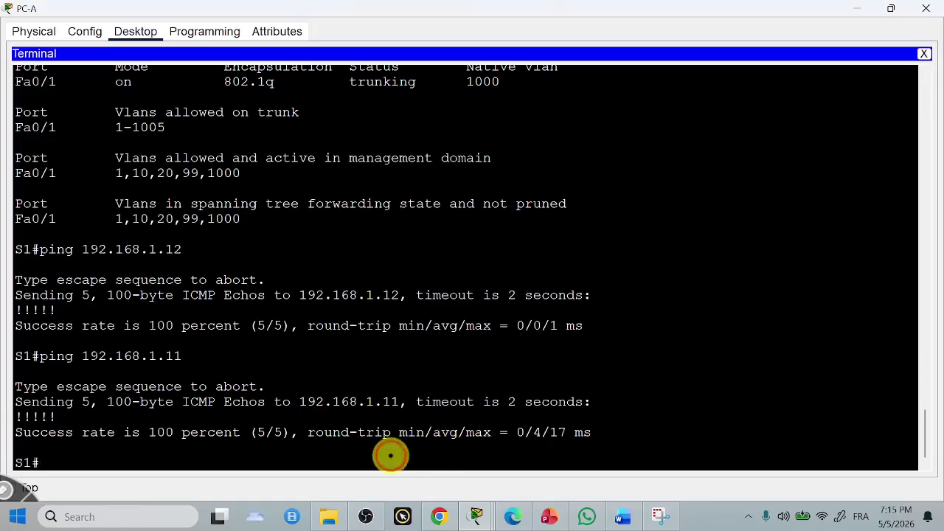
right_click(394, 457)
left_click(431, 481)
key("Return")
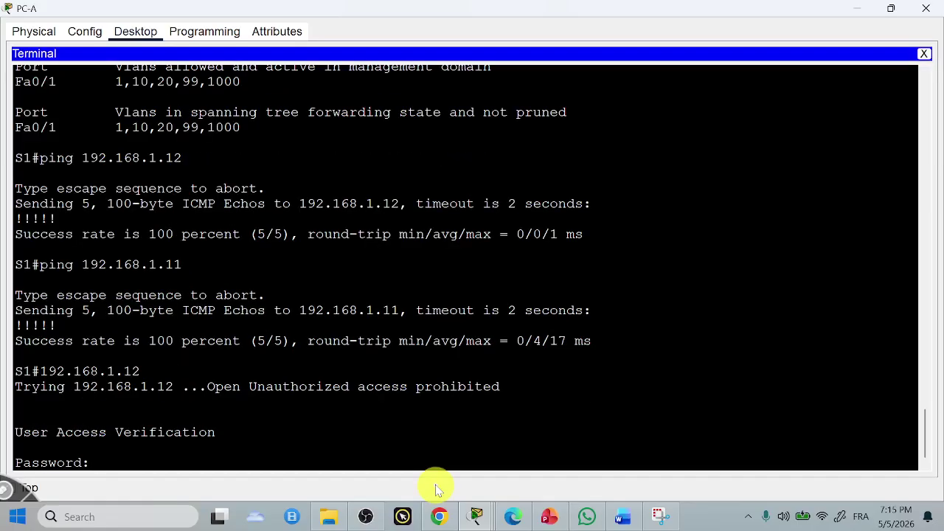
Step: Log in to the remote S2 session by entering the user access password
key("Return")
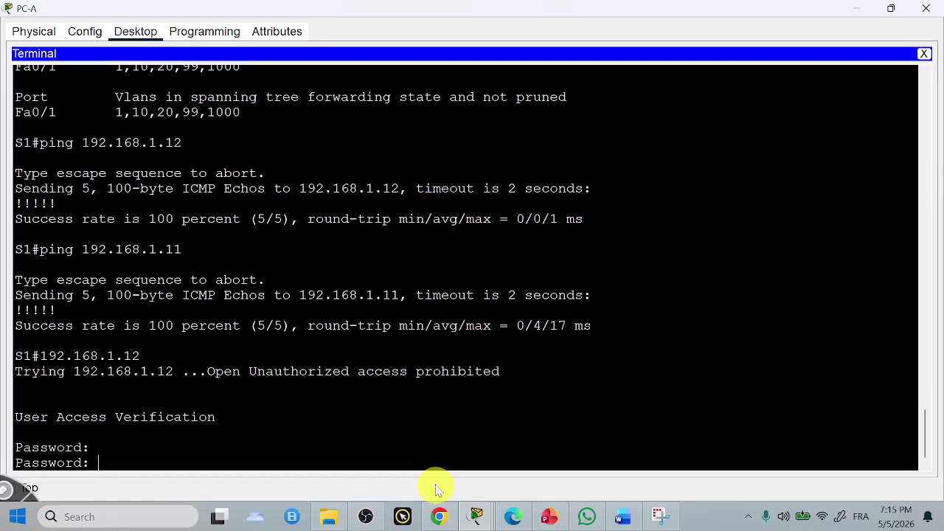
key("Return")
key("Return")
key("Return")
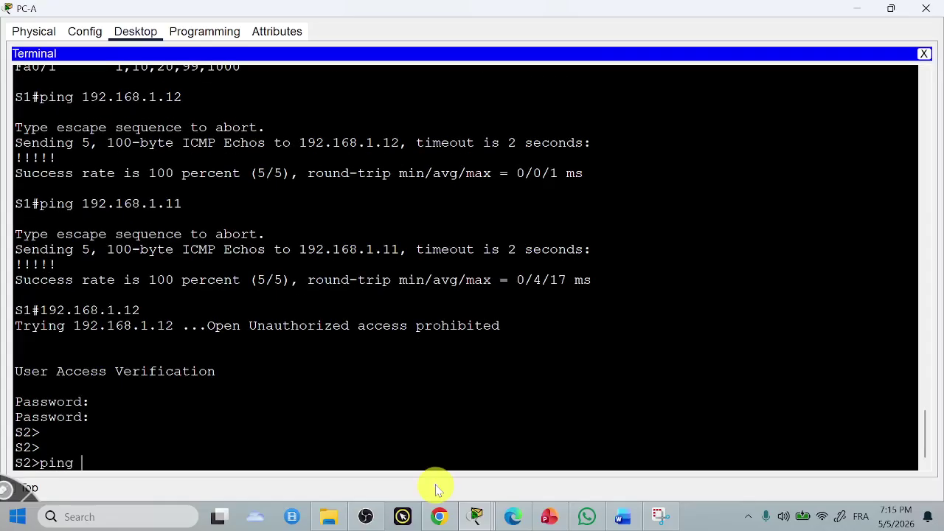
Step: Start a ping command on S2, and copy S1's address 192.168.1.11 from the addressing table in Edge
left_click(512, 516)
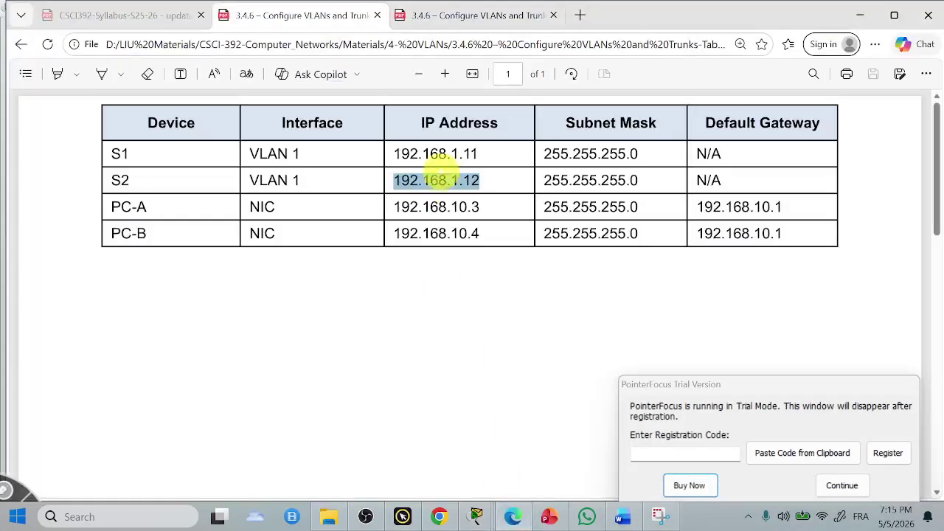
left_click(491, 152)
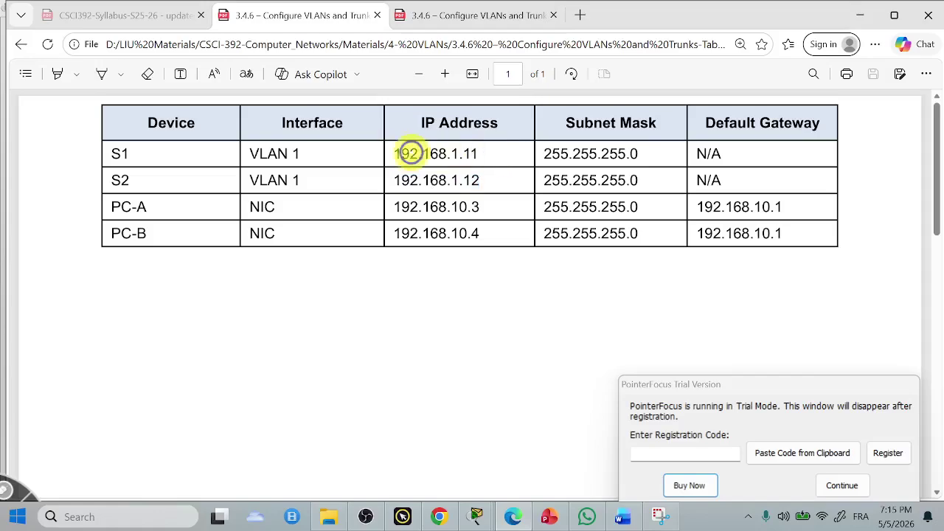
left_click_drag(393, 153, 489, 148)
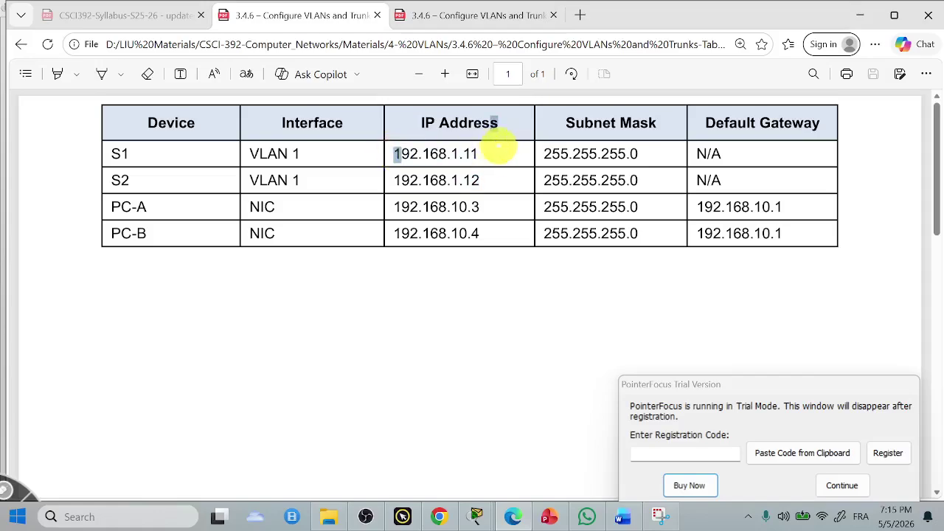
left_click_drag(394, 153, 494, 154)
key("ctrl+c")
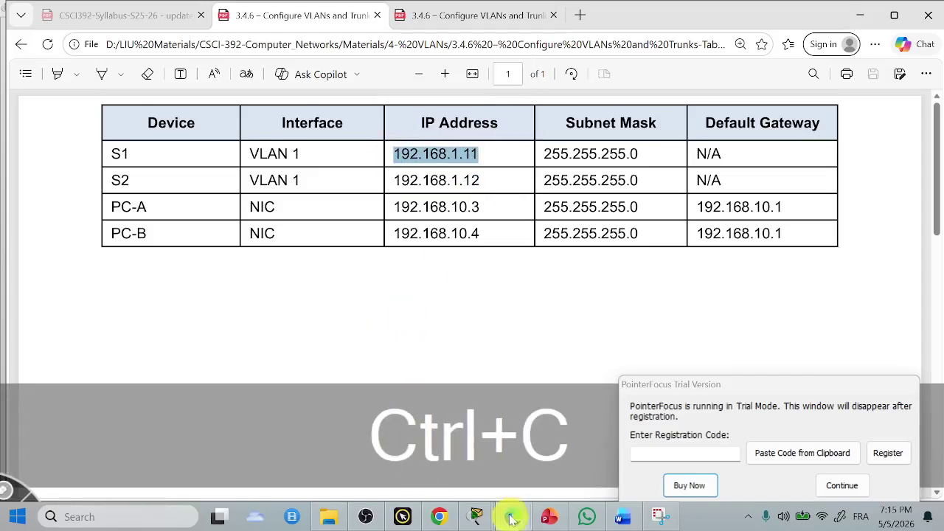
Step: Run ping 192.168.1.11 from S2 in PC-A's terminal with the copied address, and dismiss the PointerFocus trial notice
mouse_move(477, 516)
left_click(457, 468)
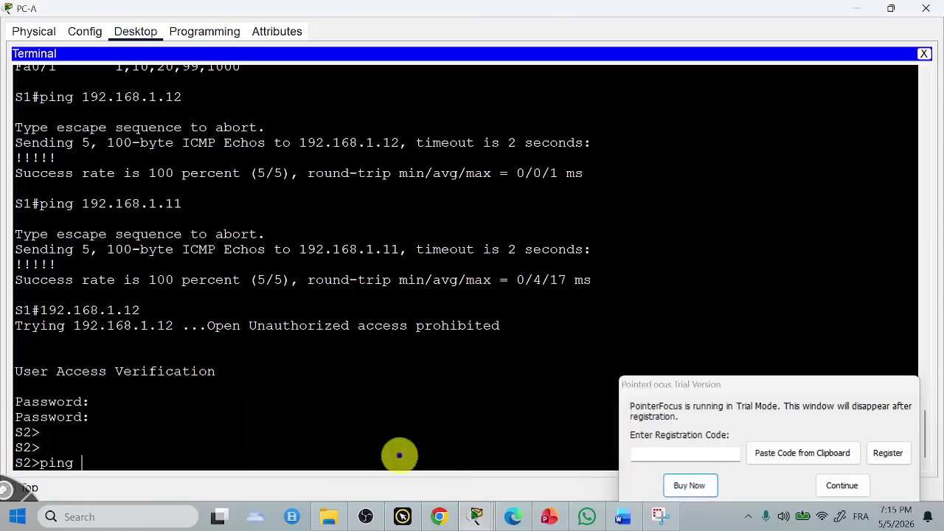
right_click(298, 452)
left_click(328, 477)
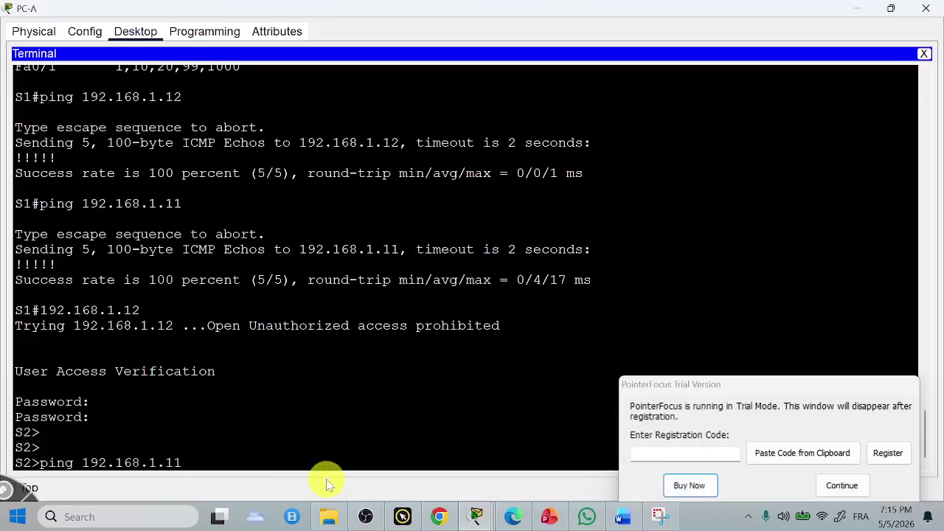
key("Return")
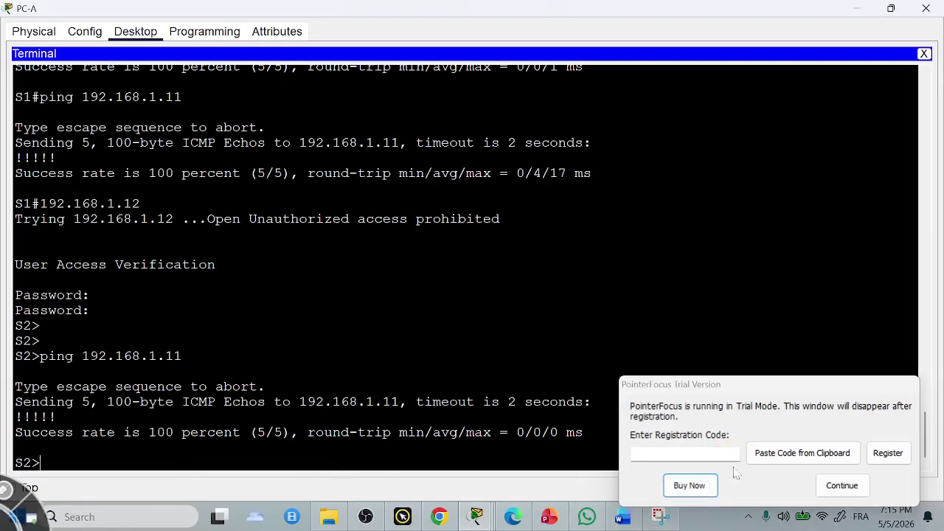
left_click(841, 485)
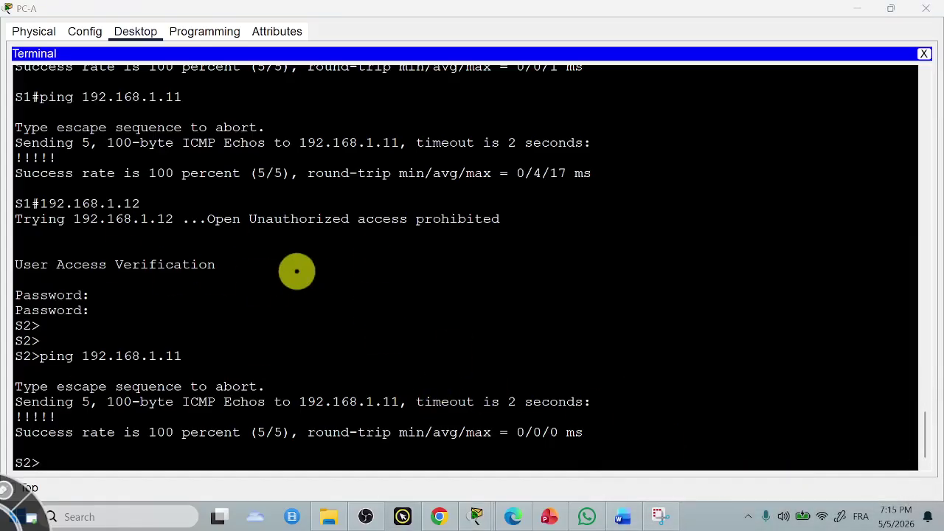
Step: Find the Reflection Questions in the lab instructions PDF in Edge and highlight the question on VLAN 10 hosts communicating with VLAN 99 hosts
left_click(514, 517)
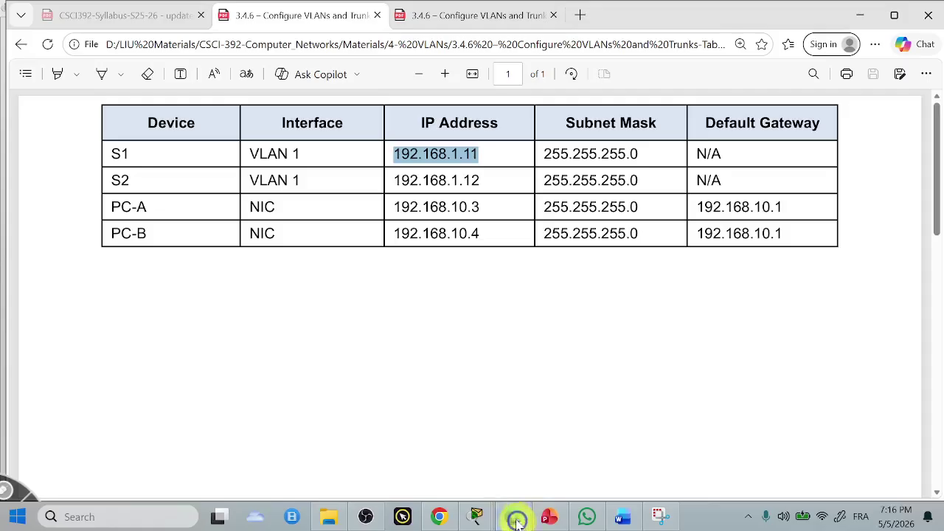
left_click(446, 15)
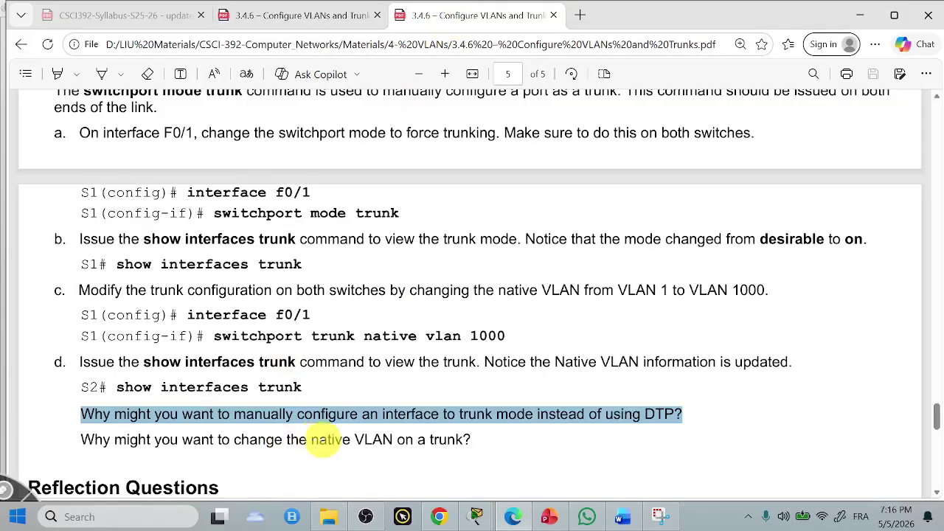
scroll(416, 435, "down", 3)
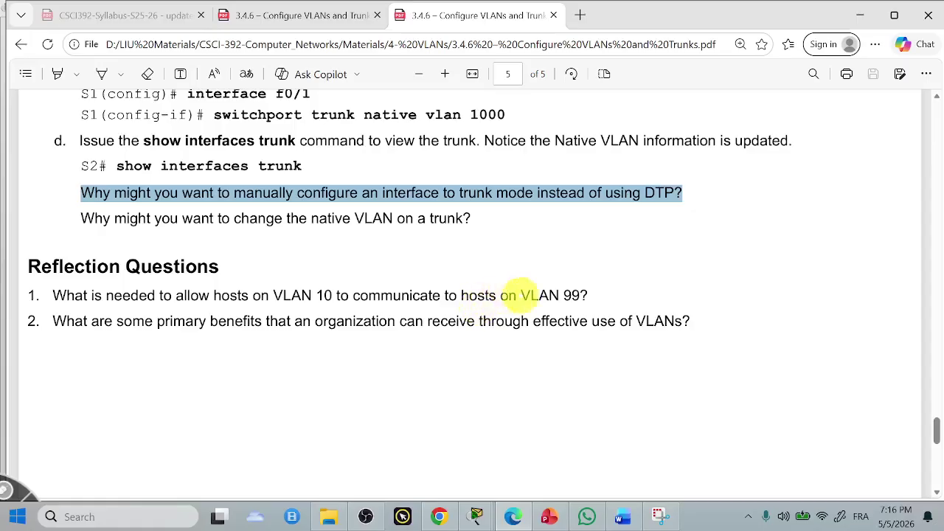
left_click_drag(590, 295, 53, 296)
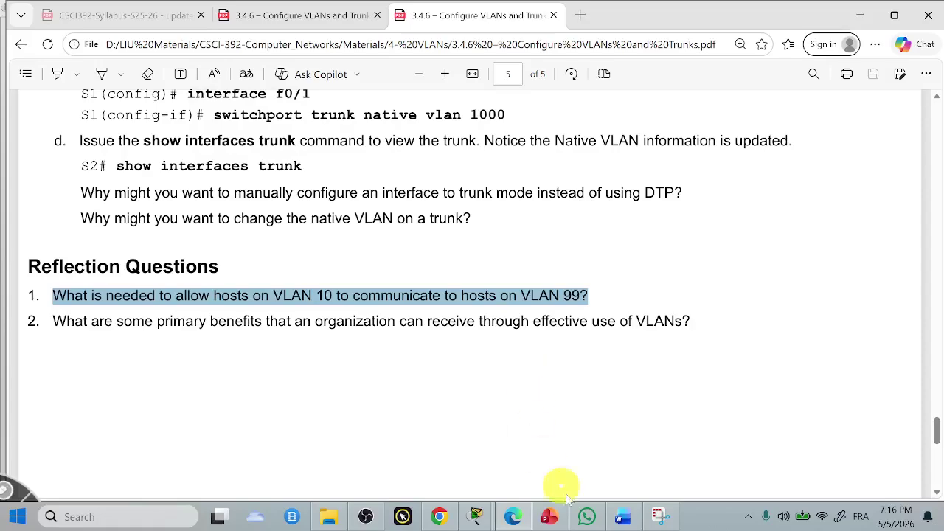
Step: Review the final results table and the first reflection answer in the Word solutions document, dismissing the PointerFocus trial notice
left_click(624, 515)
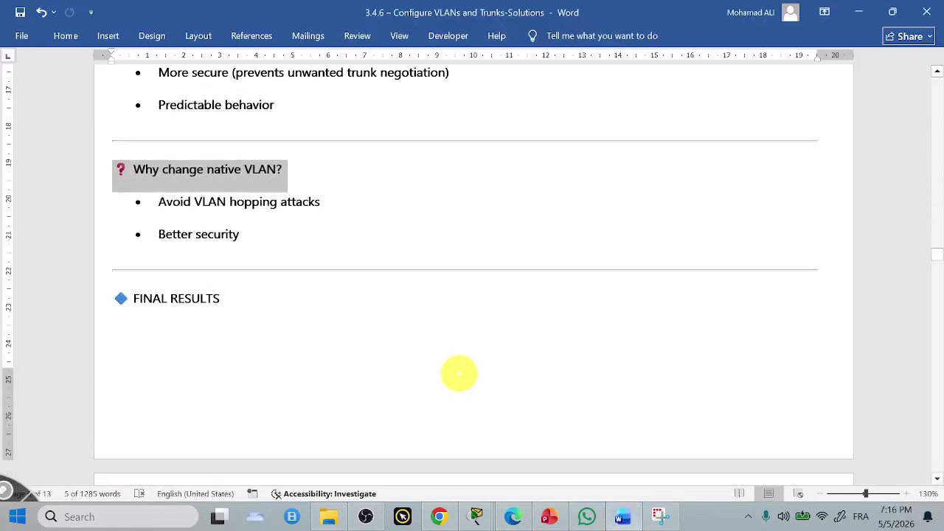
scroll(451, 374, "down", 9)
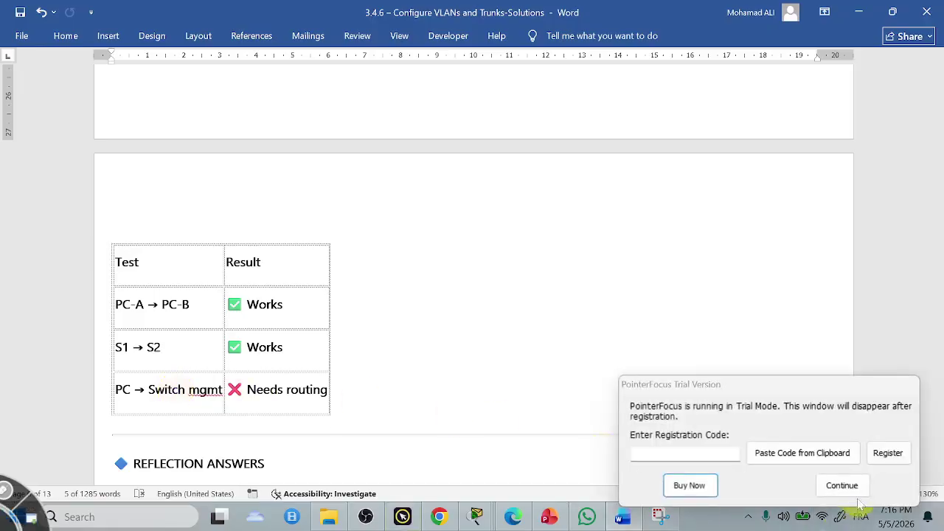
left_click(841, 485)
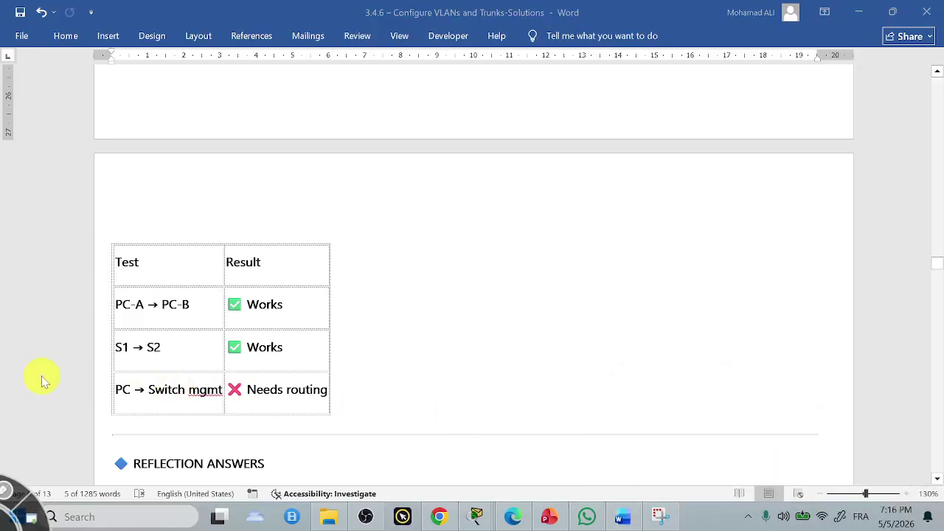
scroll(488, 383, "down", 3)
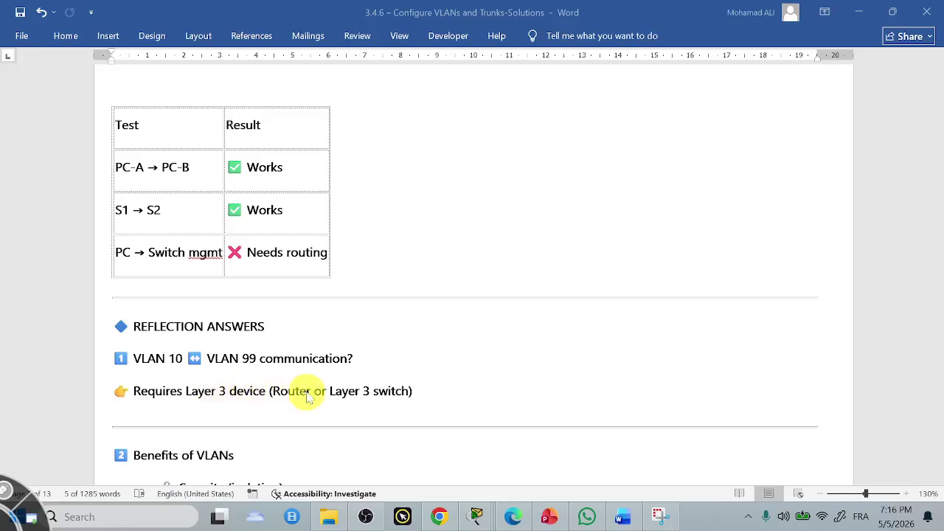
scroll(308, 397, "down", 3)
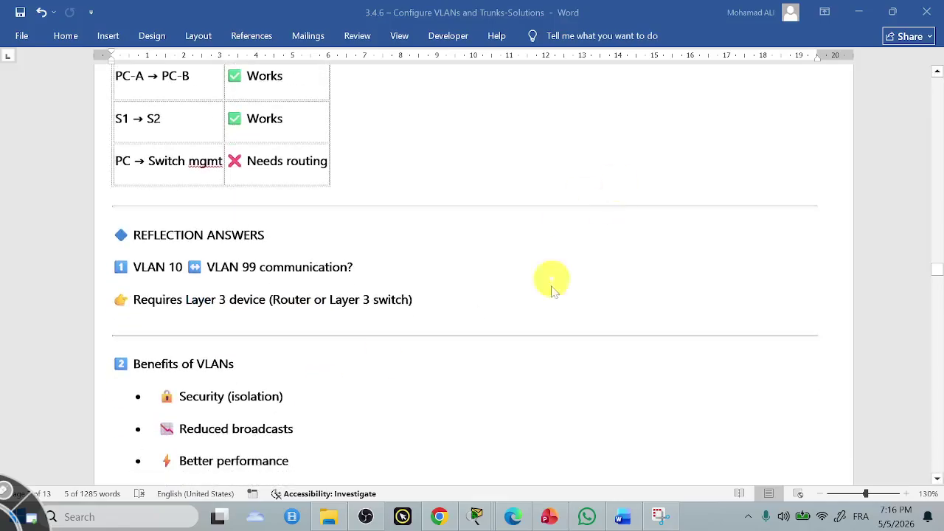
Step: Highlight the reflection question on the primary benefits of VLANs in the Edge PDF, and review its answer in the Word solutions document
left_click(514, 518)
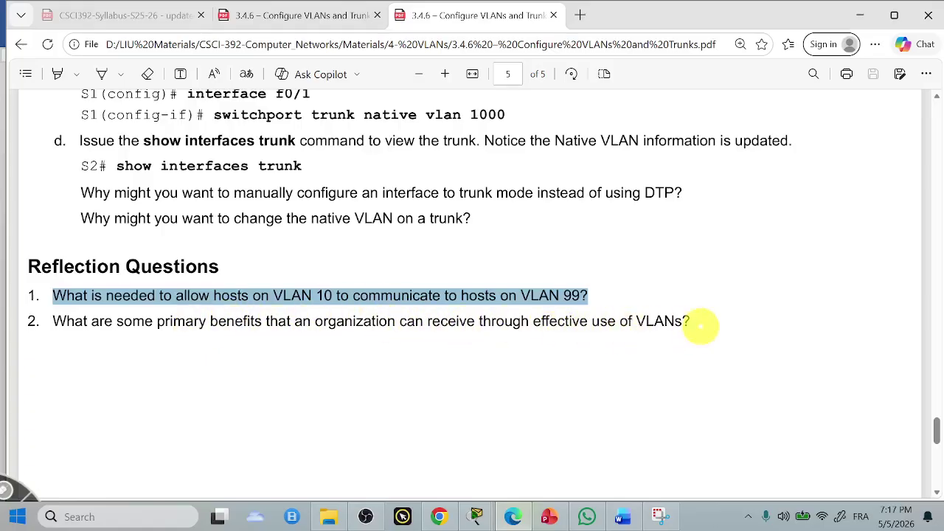
left_click_drag(693, 322, 156, 323)
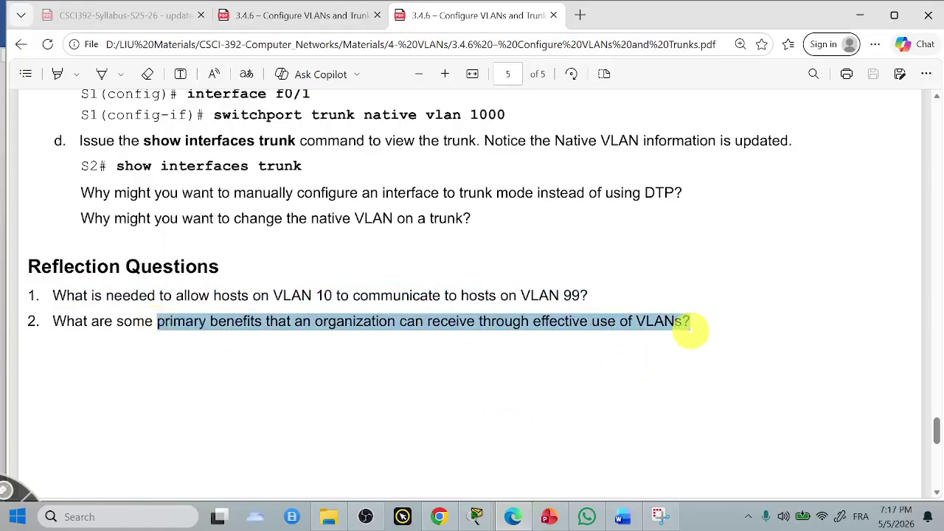
left_click(622, 516)
scroll(286, 407, "down", 3)
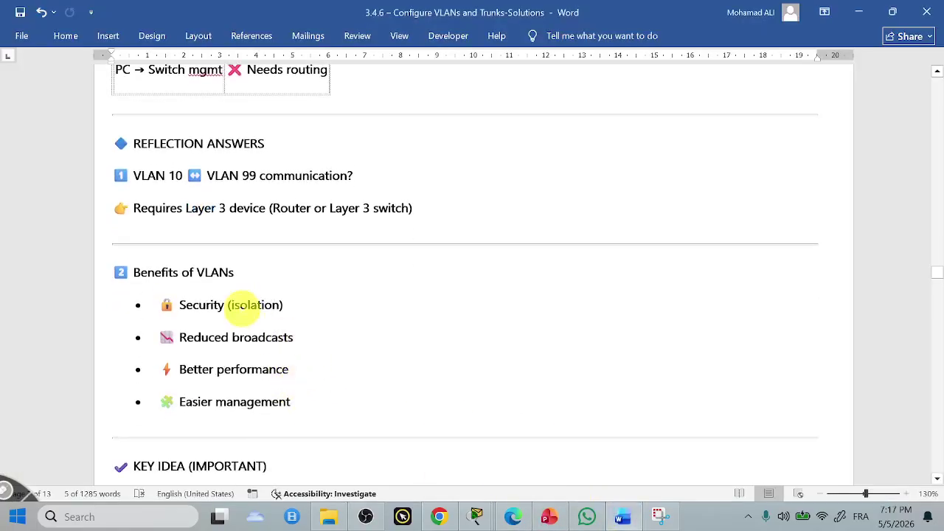